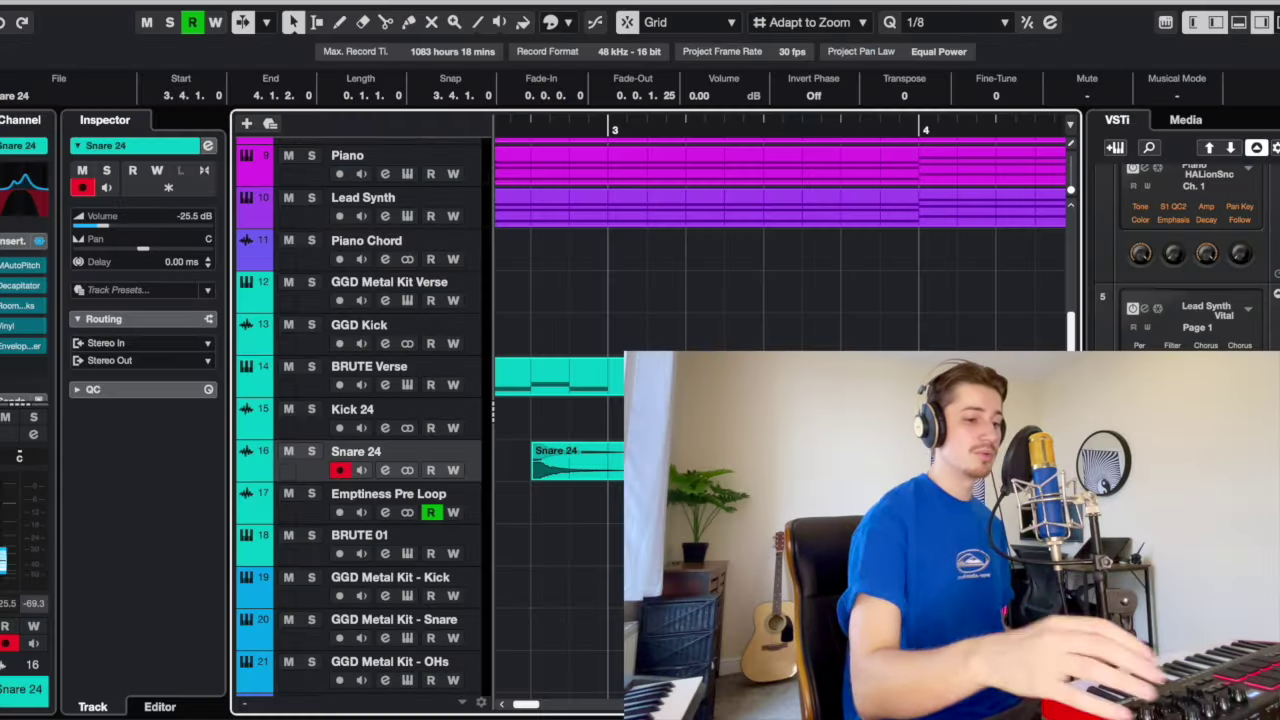
Step: Duplicate the Snare 24 event along its track to continue the snare pattern through bars 4 and 5
key("ctrl+d")
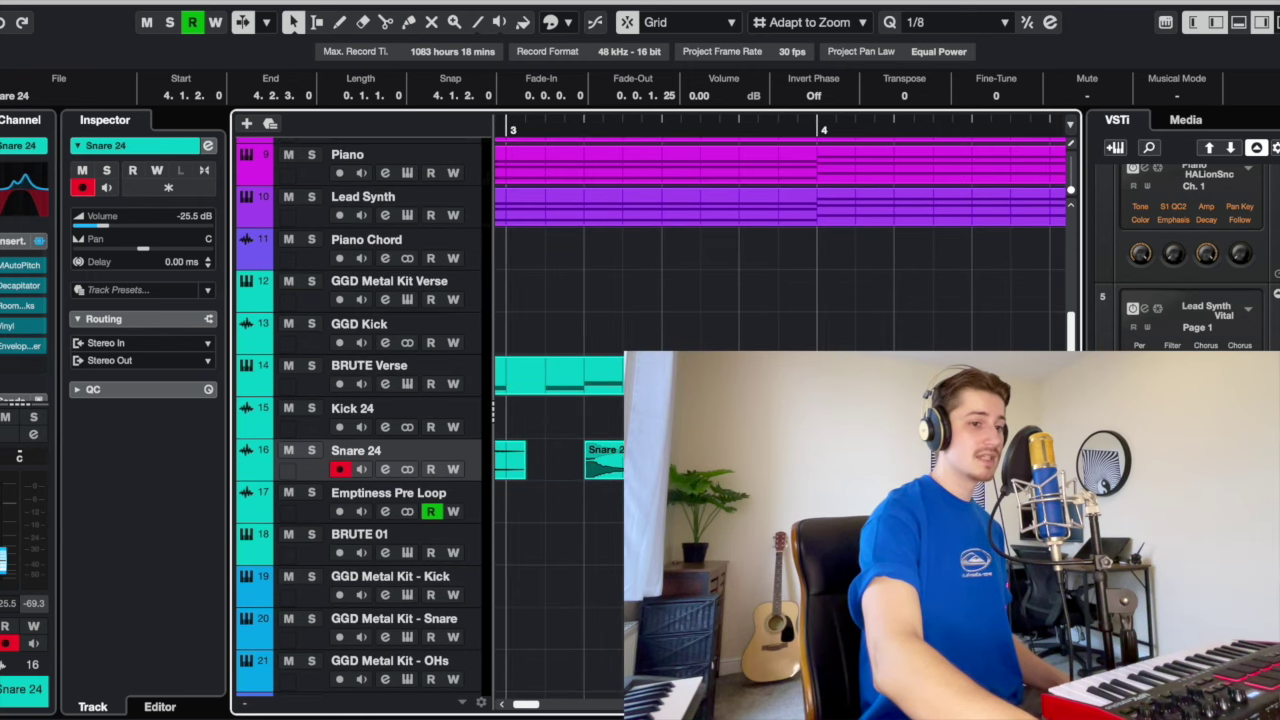
key("ctrl+d")
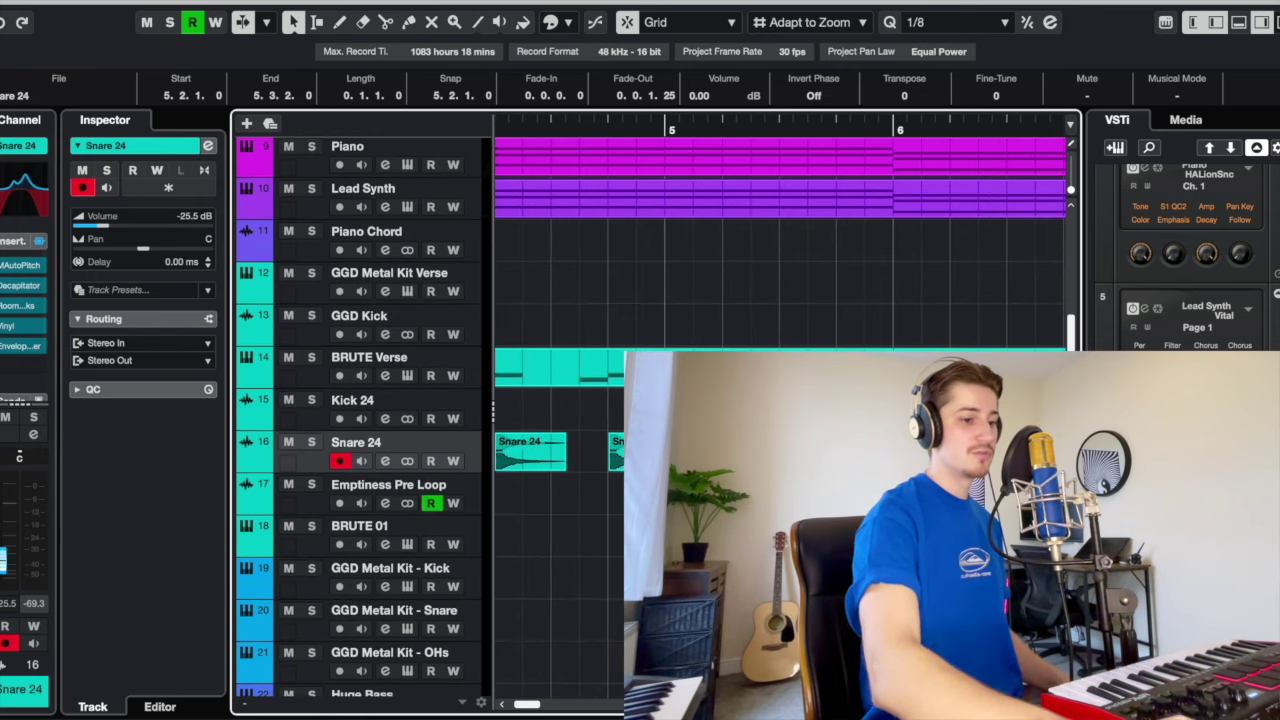
key("ctrl+d")
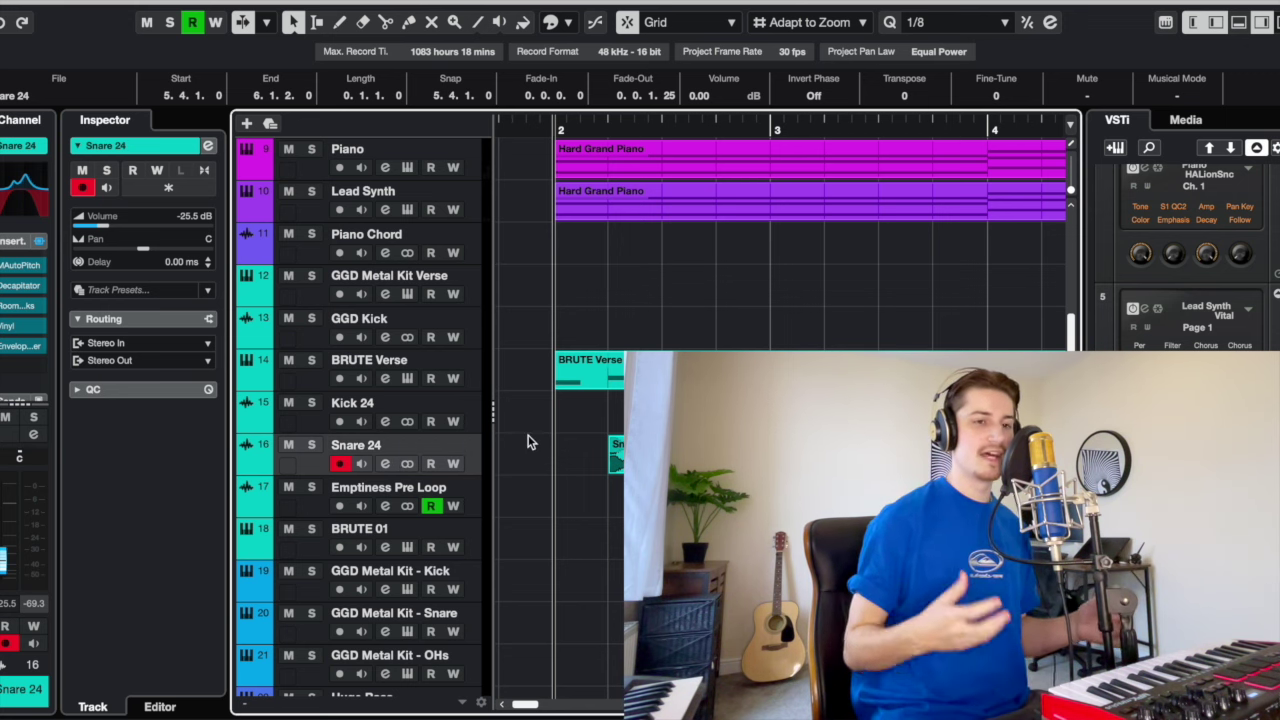
Step: Play the section with the Snare 24 track muted, and unmute it during playback to compare
key("m")
key("space")
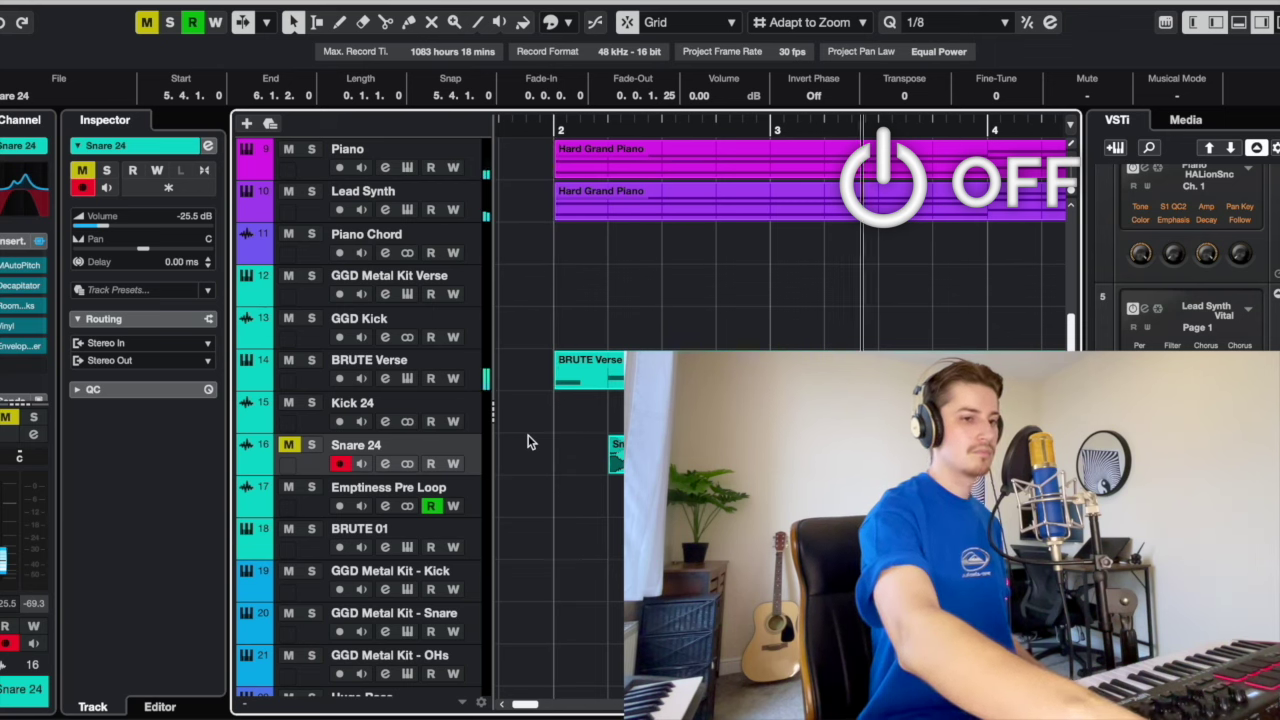
key("m")
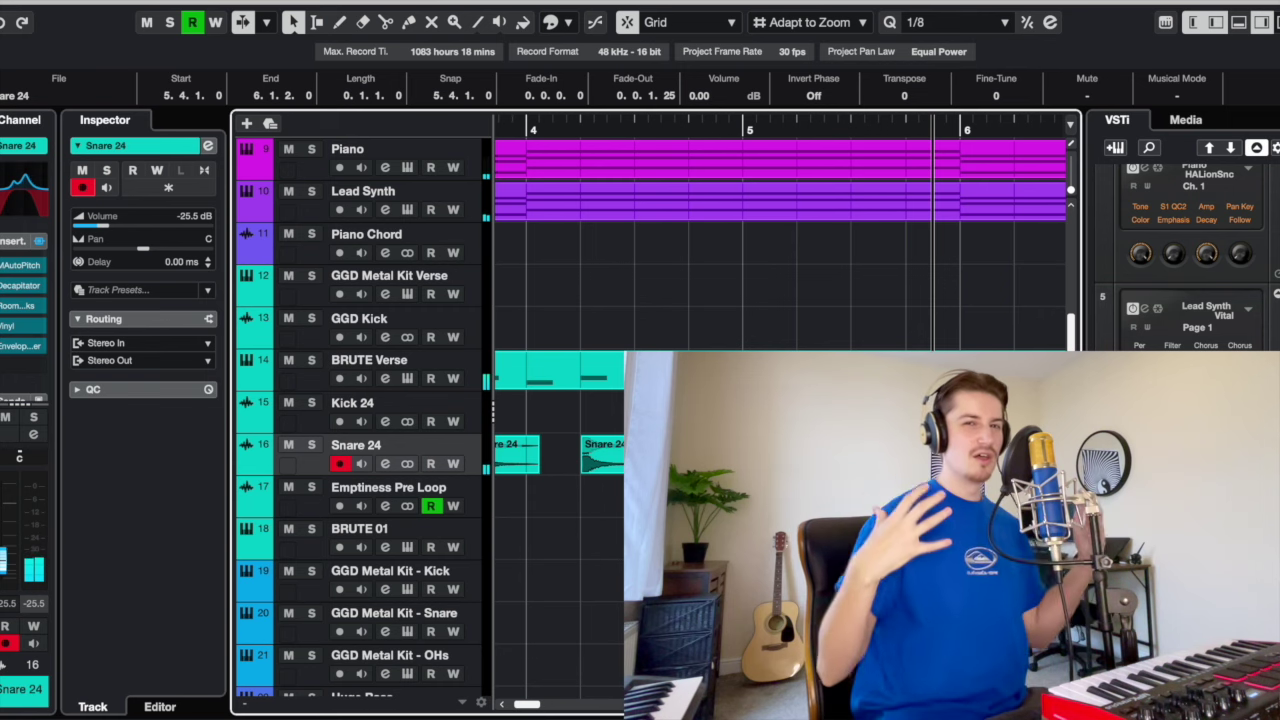
Step: Inspect the Snare 24 channel's equalizer and inserts, and audition the snare track soloed
key("e")
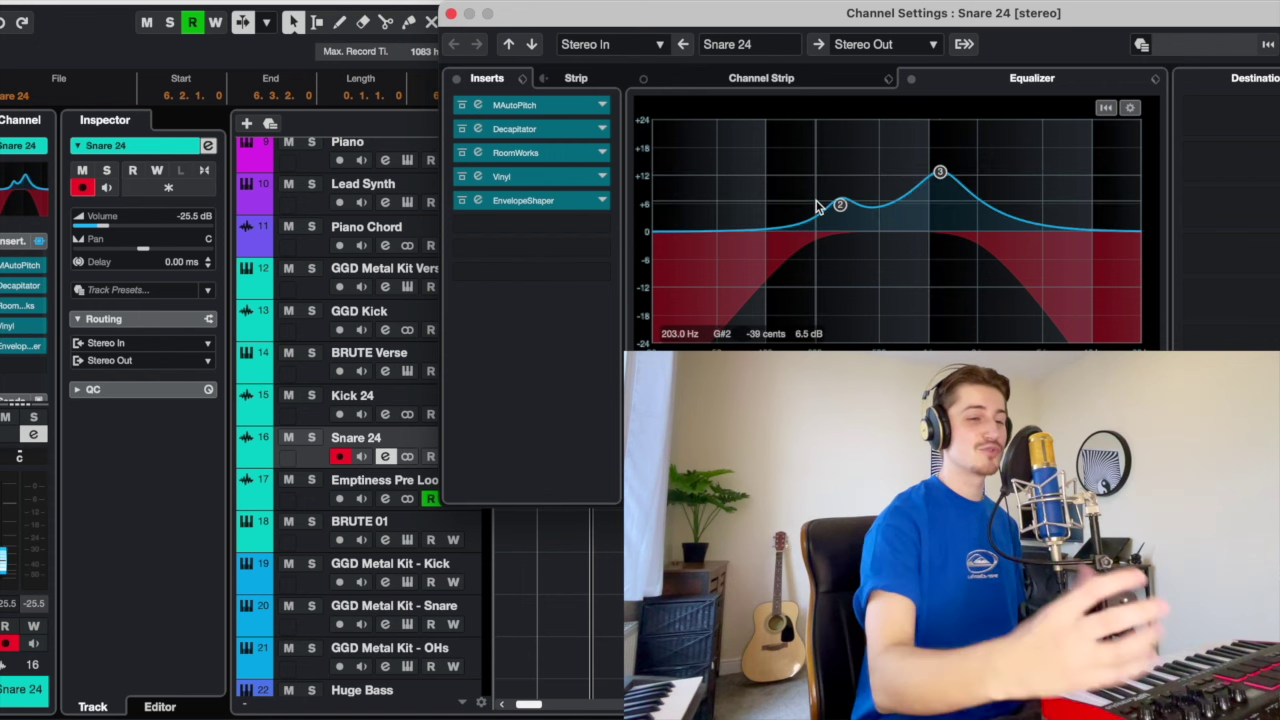
left_click(450, 14)
key("s")
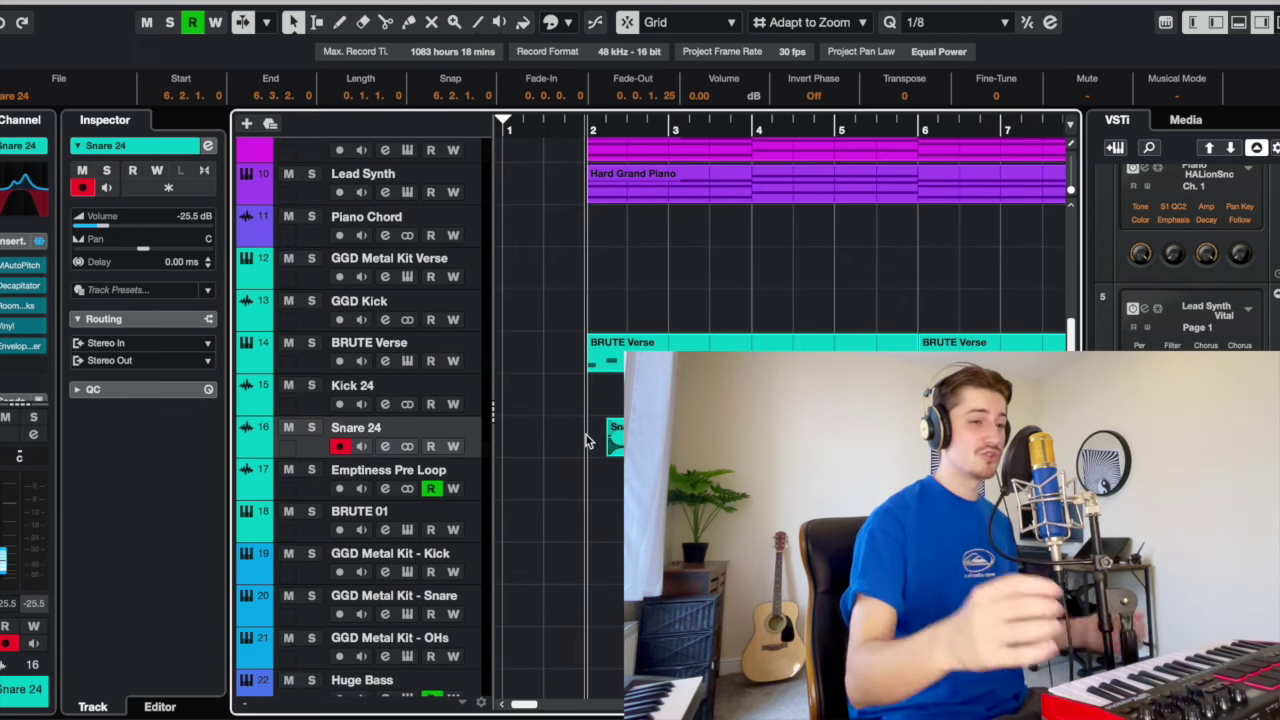
key("space")
key("s")
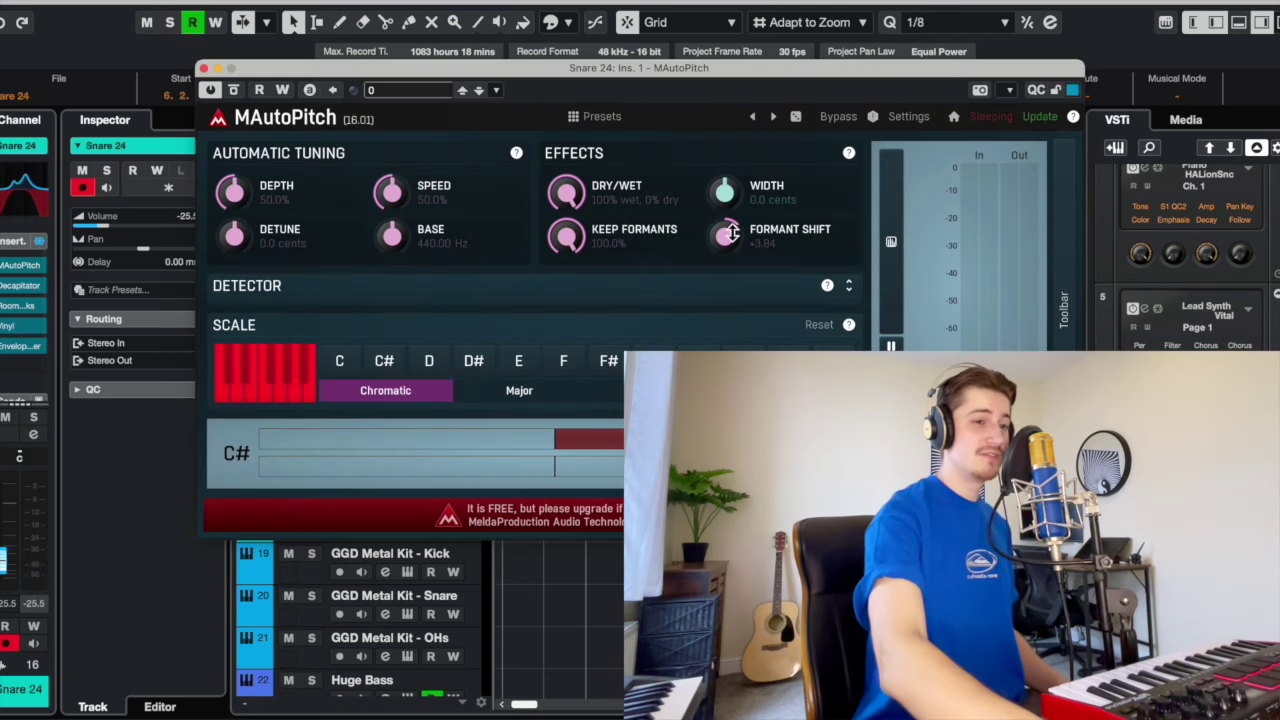
Step: Look through the Snare 24 insert effects MAutoPitch, Decapitator, RoomWorks and Vinyl
left_click(203, 68)
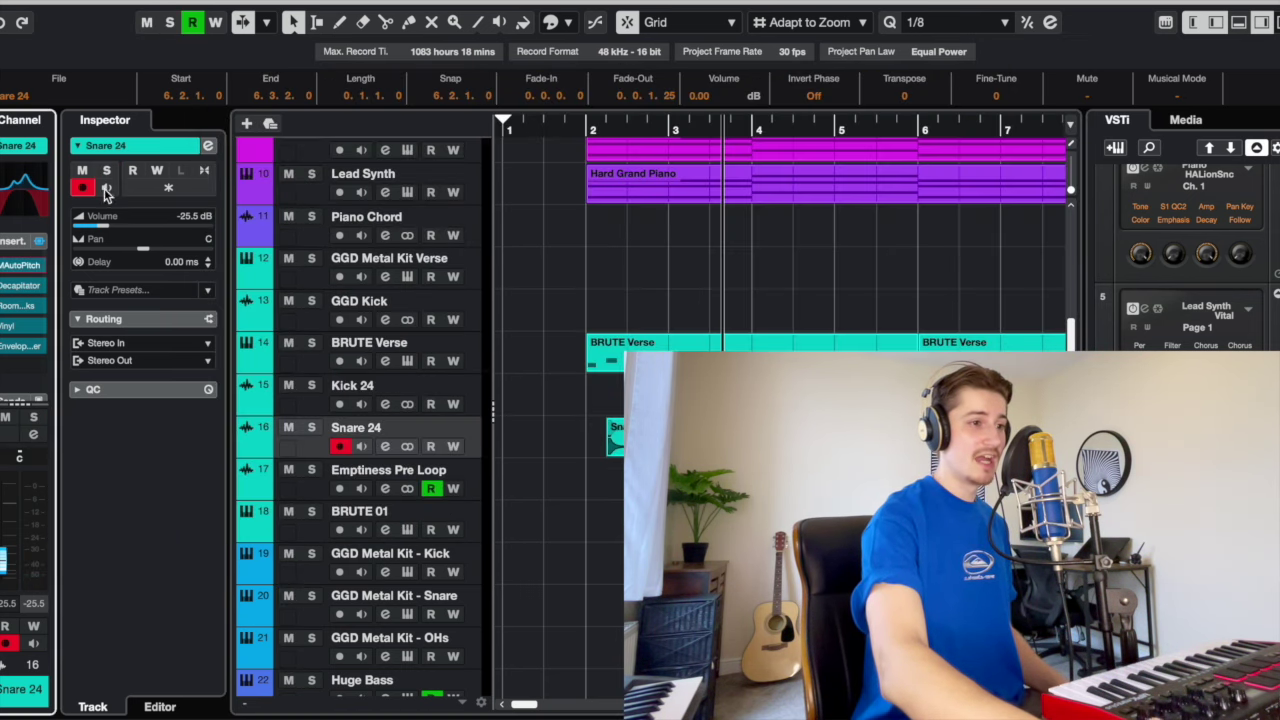
left_click(19, 287)
left_click(250, 81)
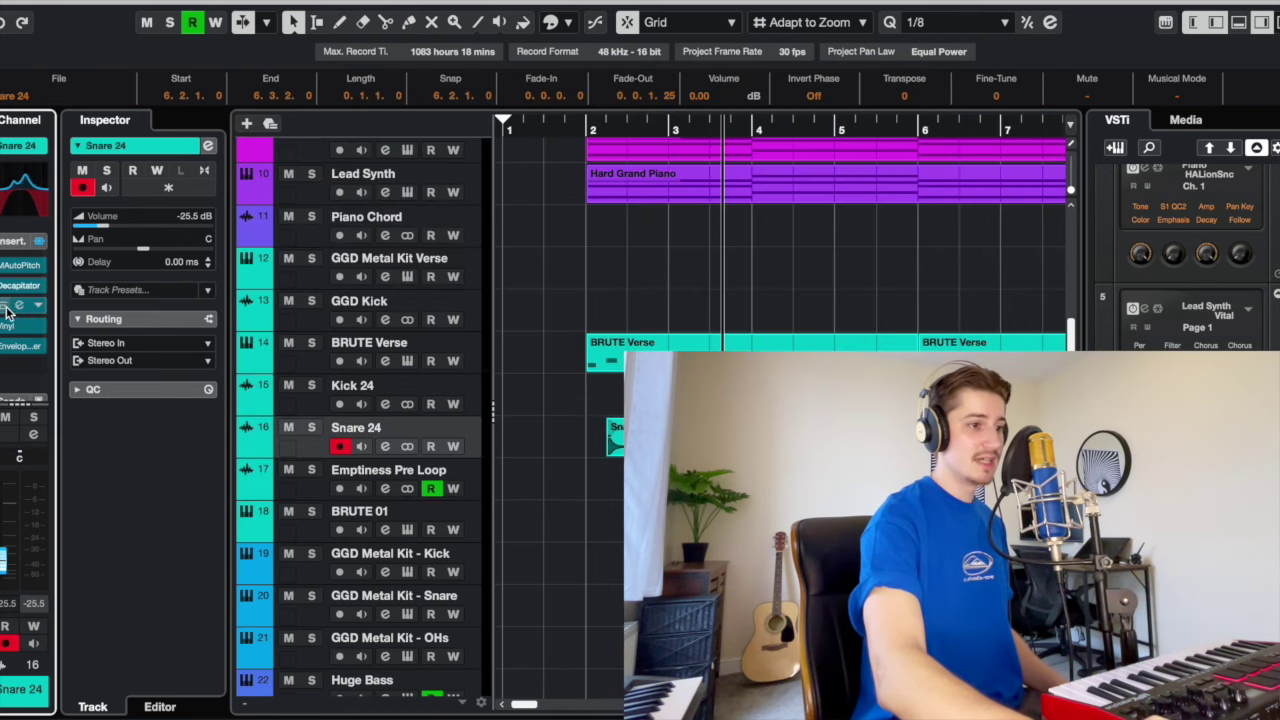
left_click(19, 307)
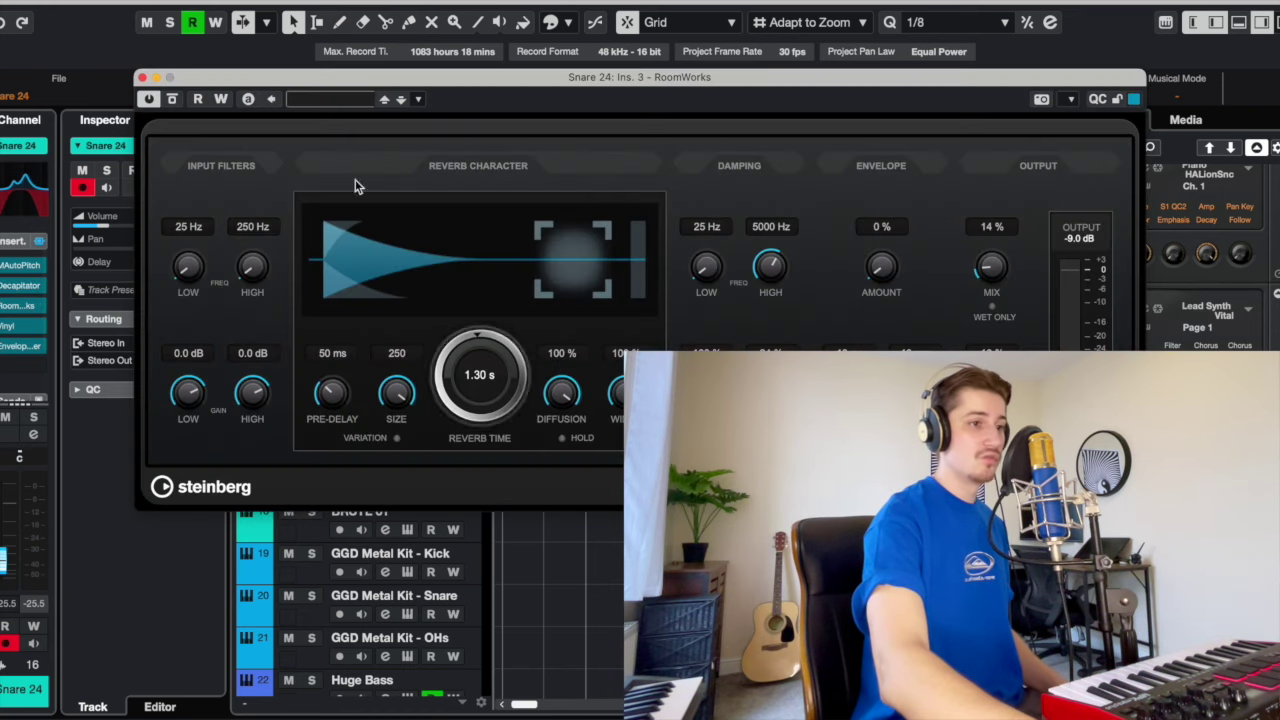
left_click(143, 78)
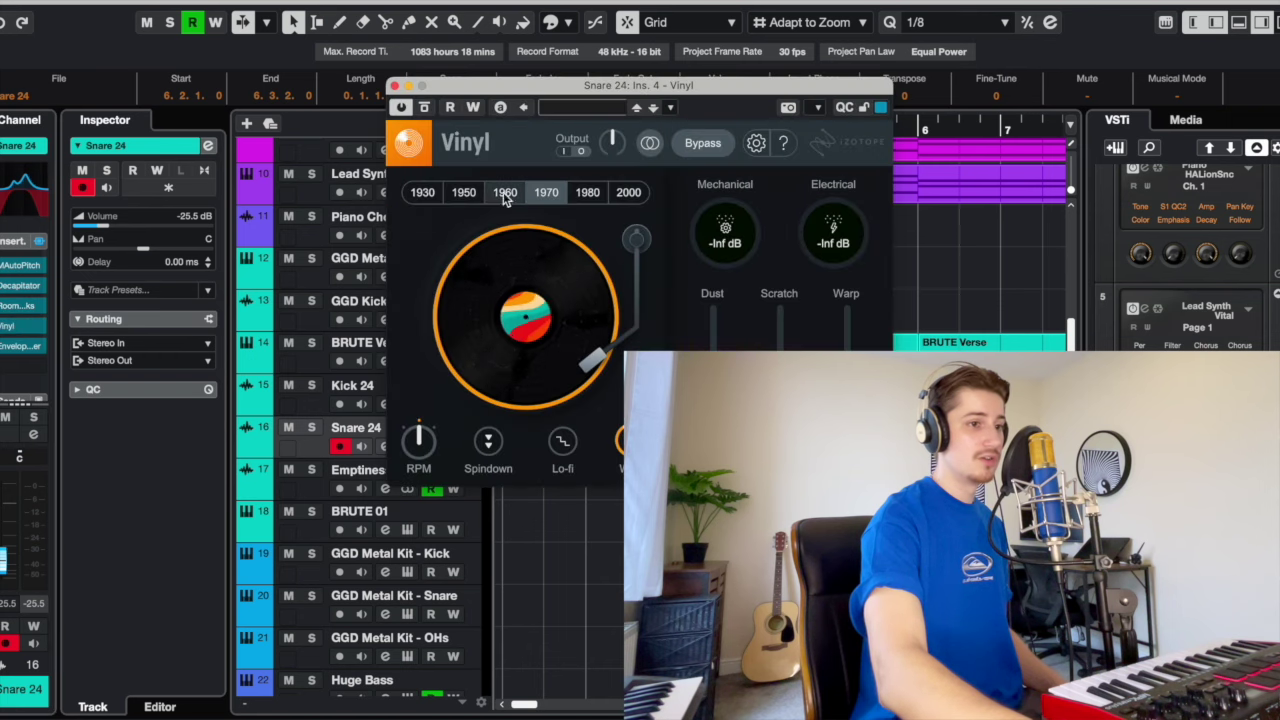
left_click(395, 89)
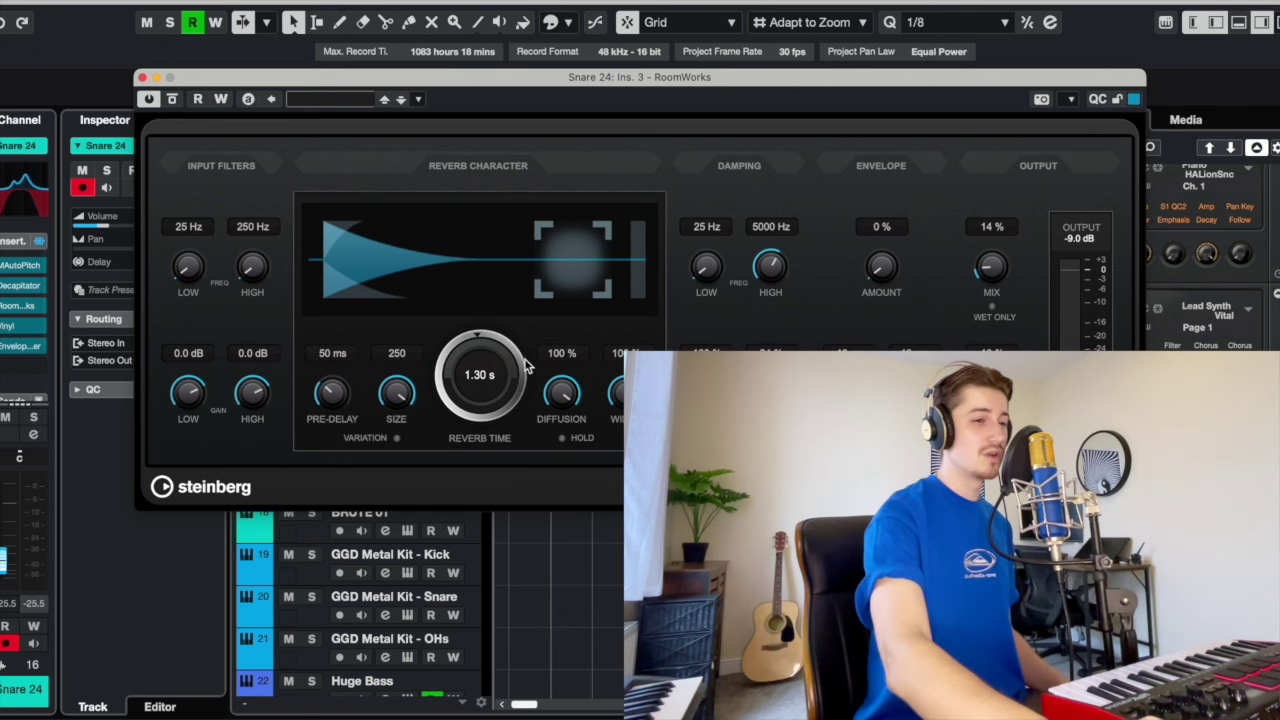
left_click(142, 78)
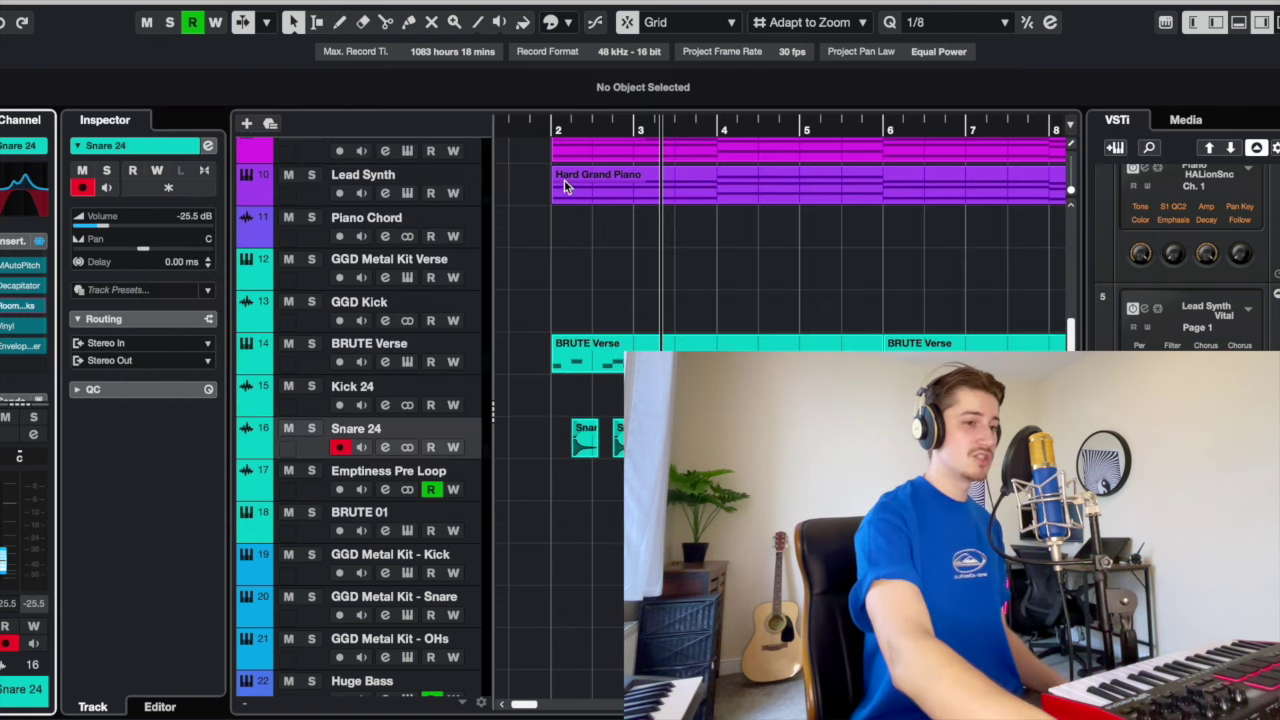
Step: Play the arrangement from the start of bar 2 to hear the snare pattern
left_click(553, 128)
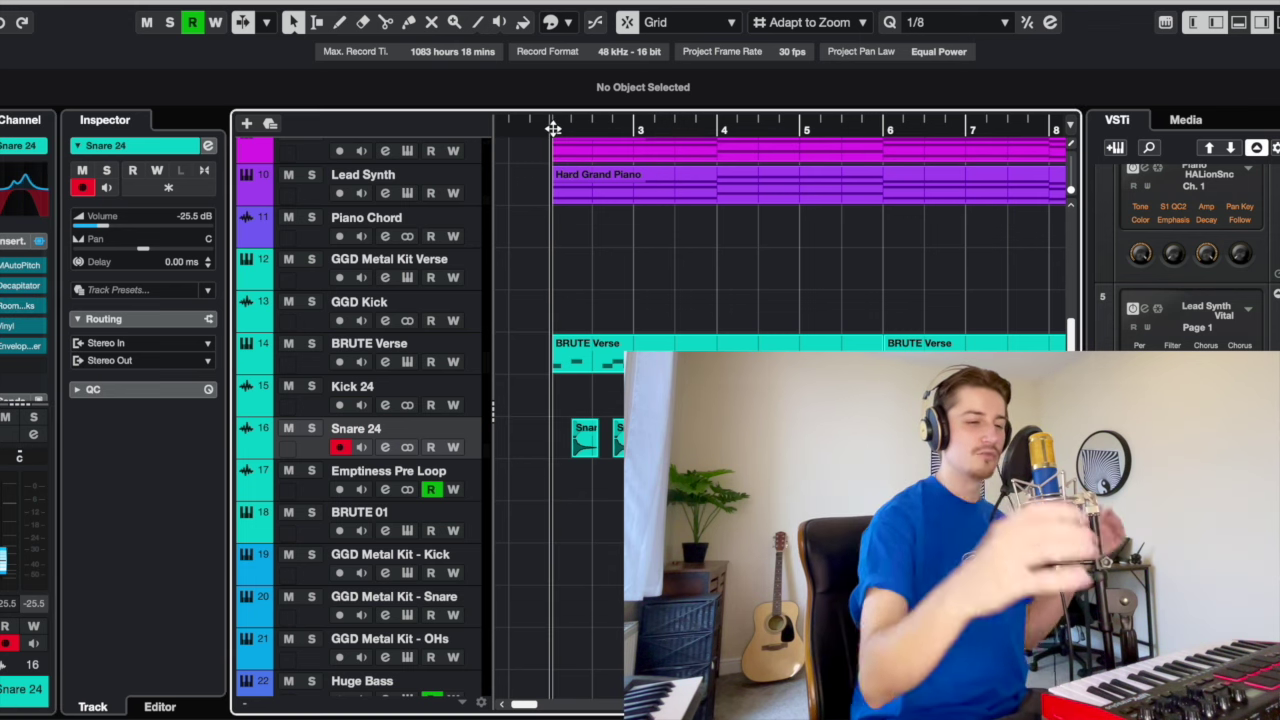
key("space")
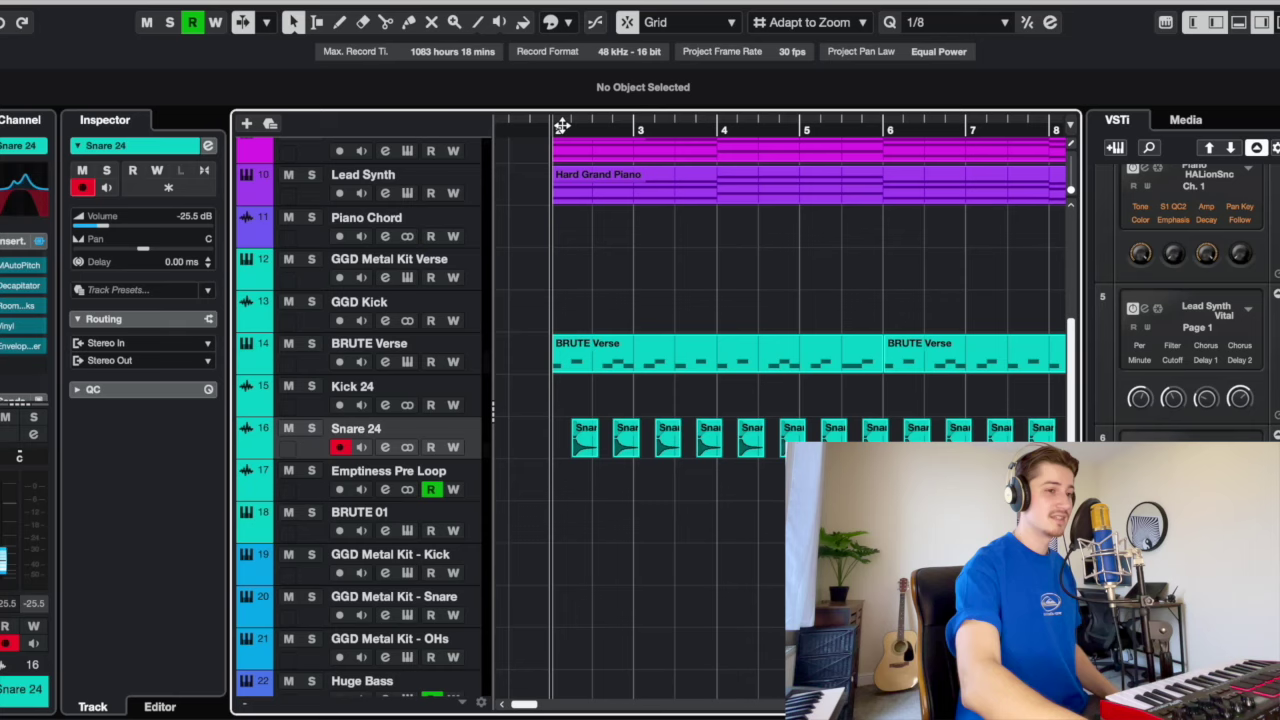
key("g")
key("g")
key("g")
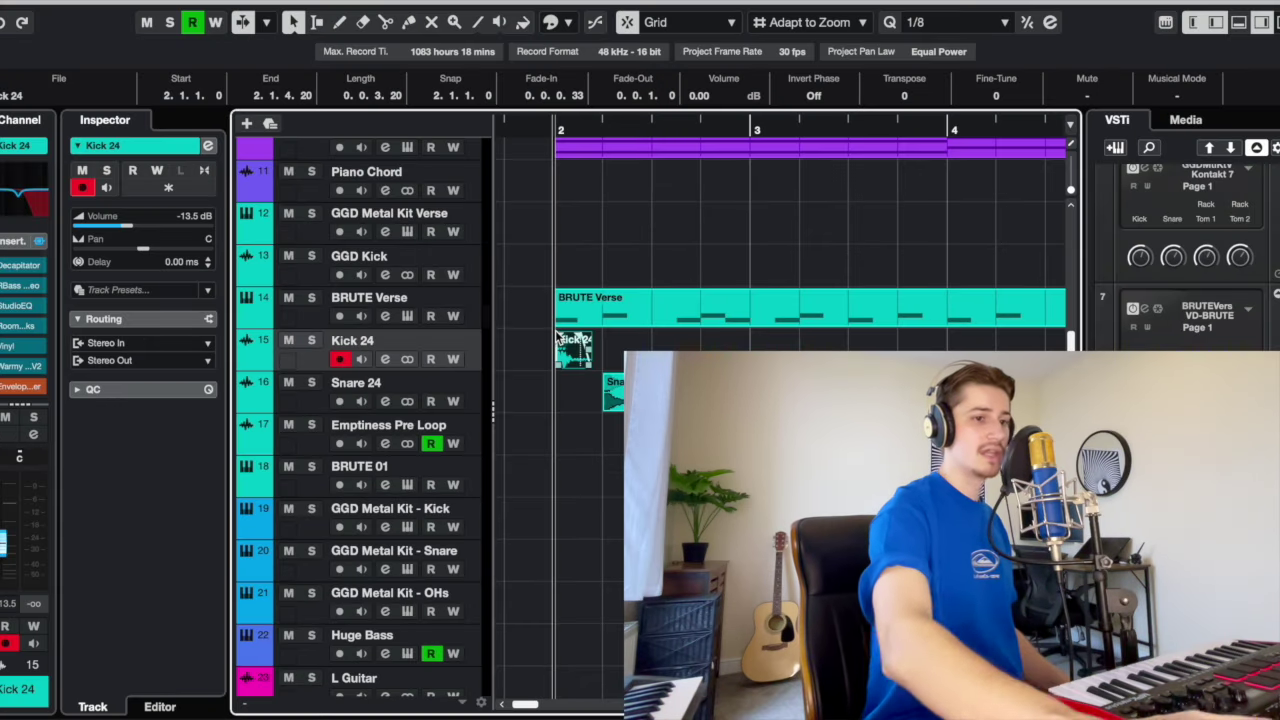
Step: Place the playback cursor in the second half of bar 2 and review the Kick 24 channel's equalizer and inserts
left_click(677, 130)
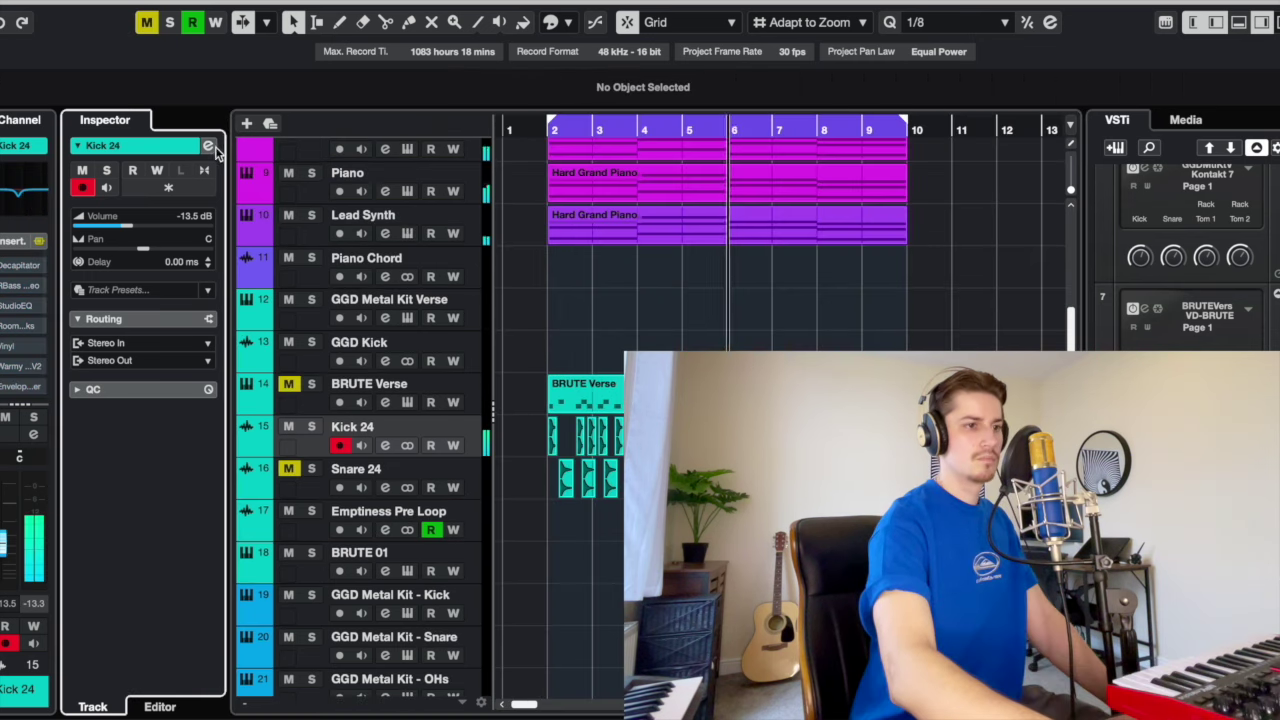
left_click(208, 145)
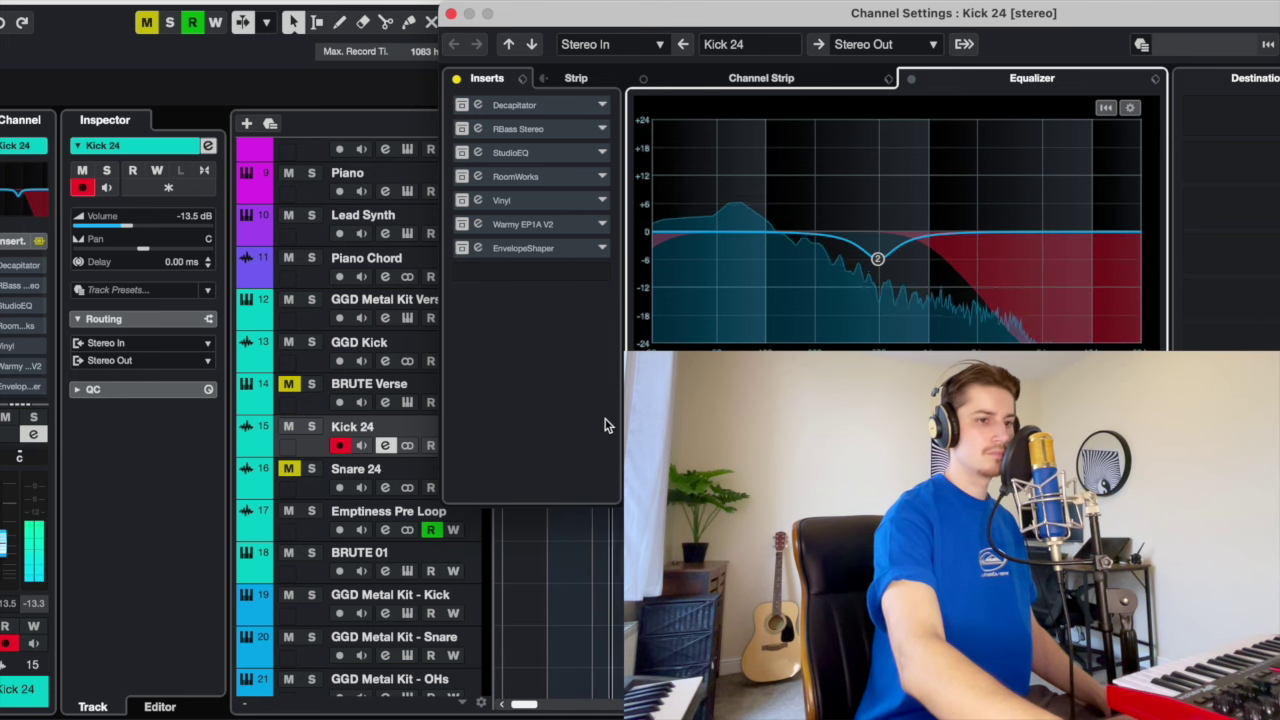
left_click(451, 13)
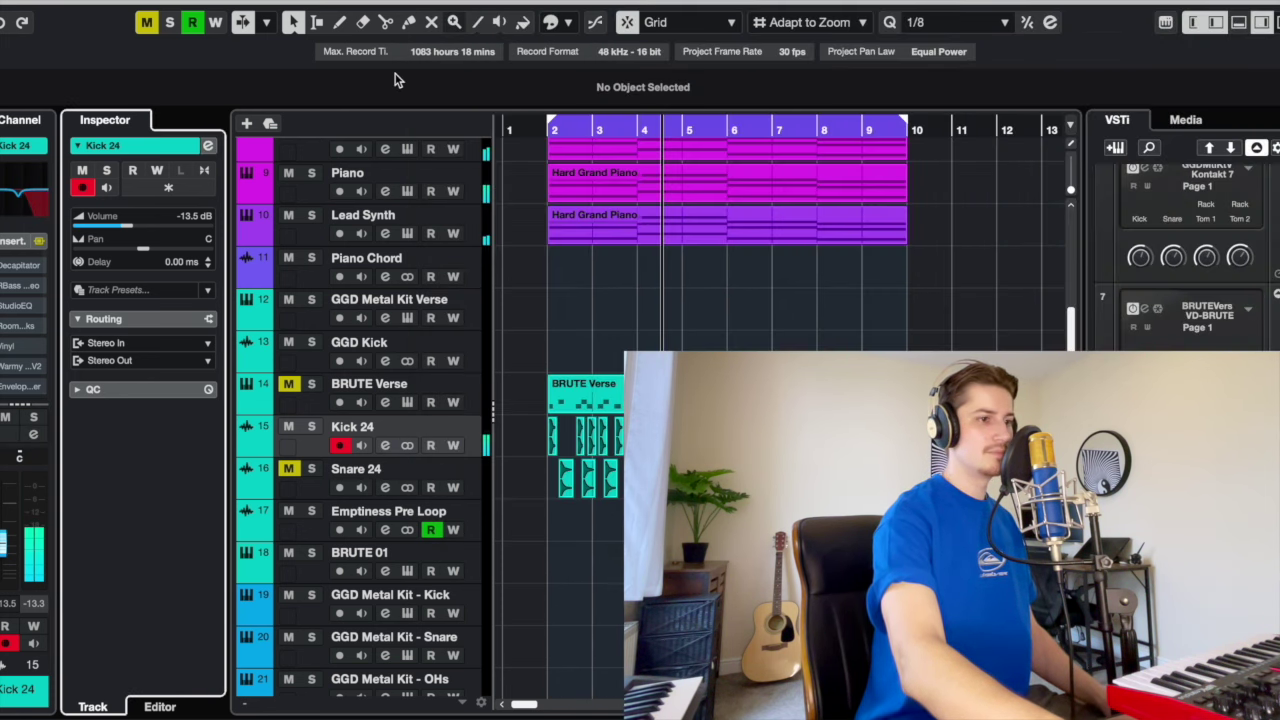
Step: Reactivate the bypassed Decapitator and RBass Stereo inserts on the Kick 24 track, checking each plug-in's settings
left_click(5, 268)
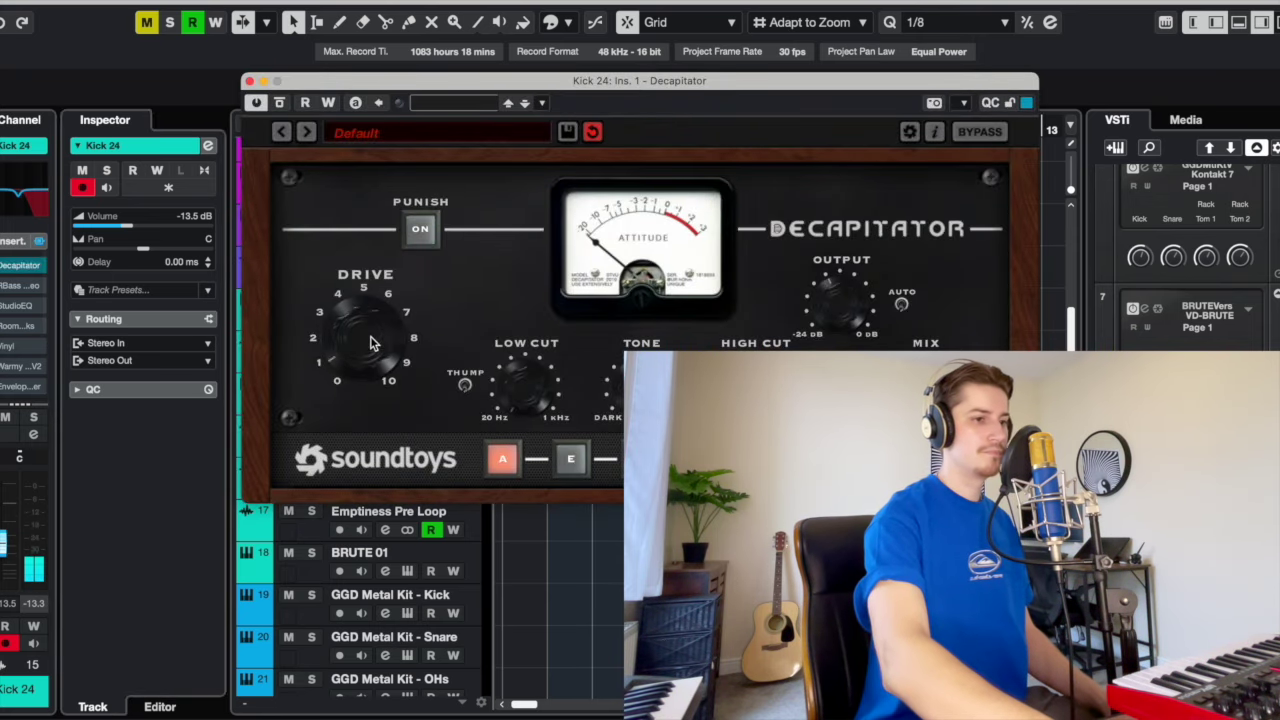
left_click(249, 81)
left_click(20, 285)
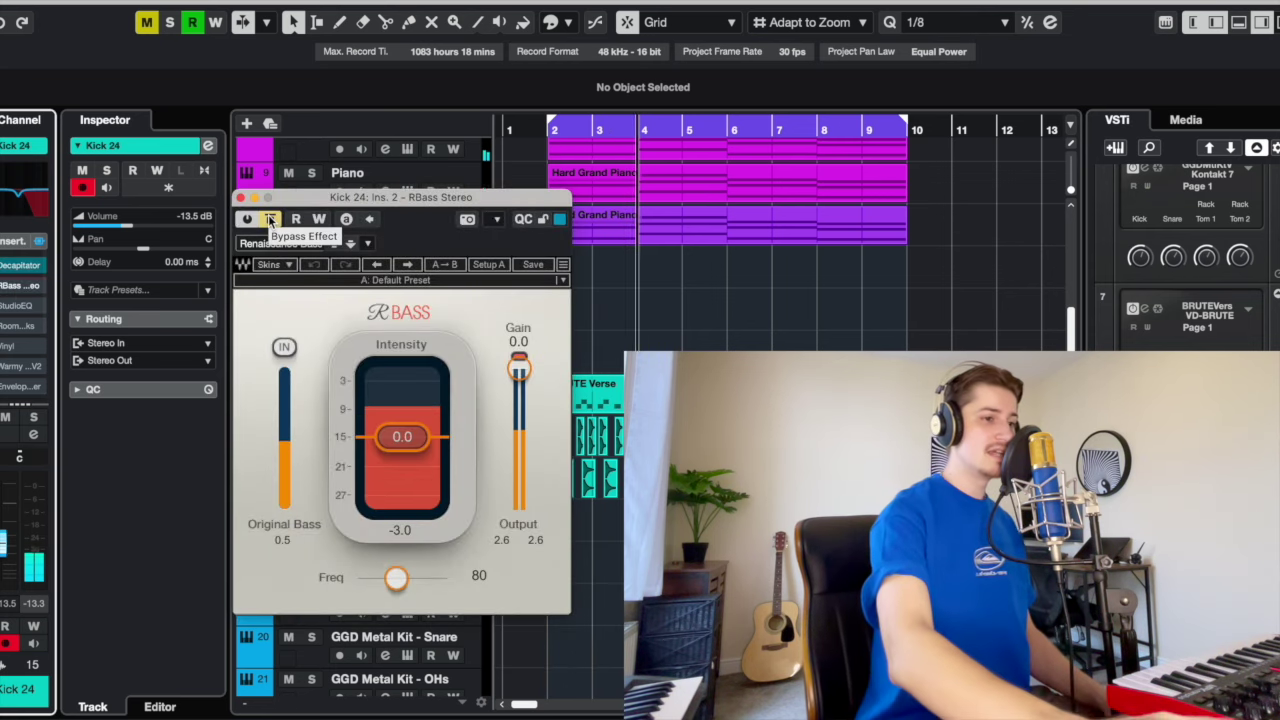
left_click(241, 198)
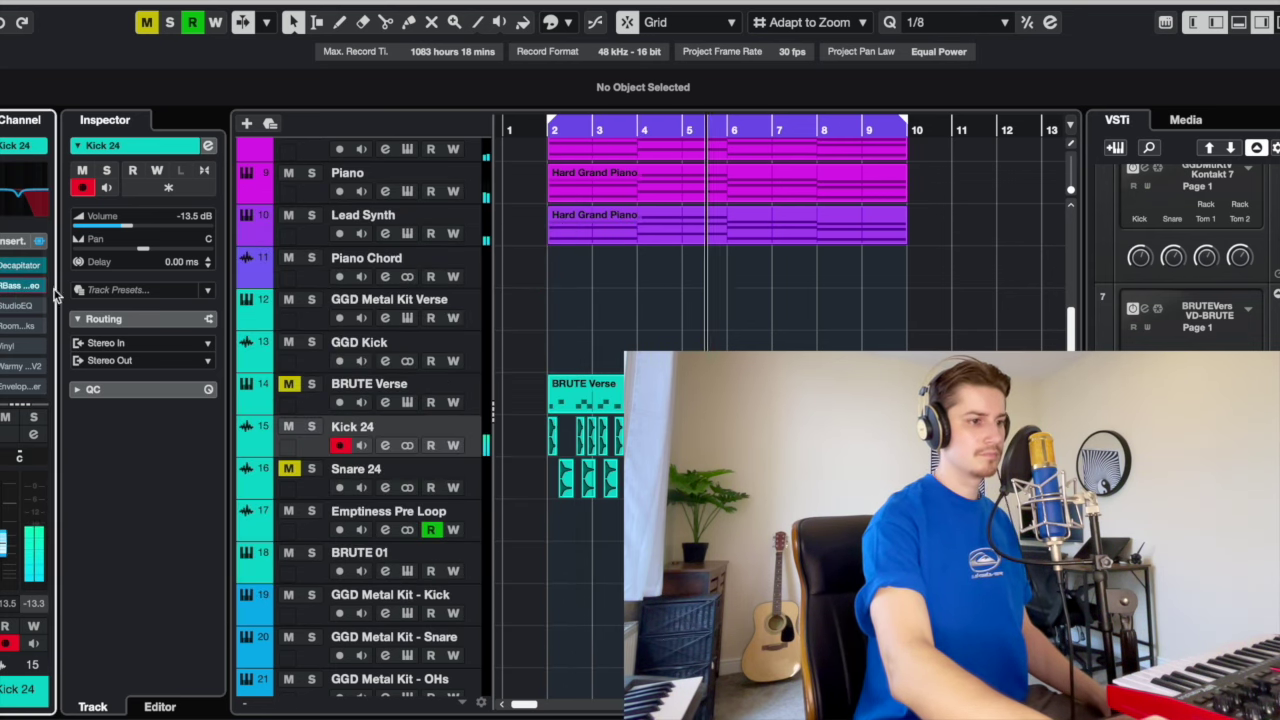
Step: Reactivate StudioEQ on the Kick 24 track and raise its band 3 gain to about +24 dB
left_click(20, 305)
left_click_drag(612, 222, 614, 141)
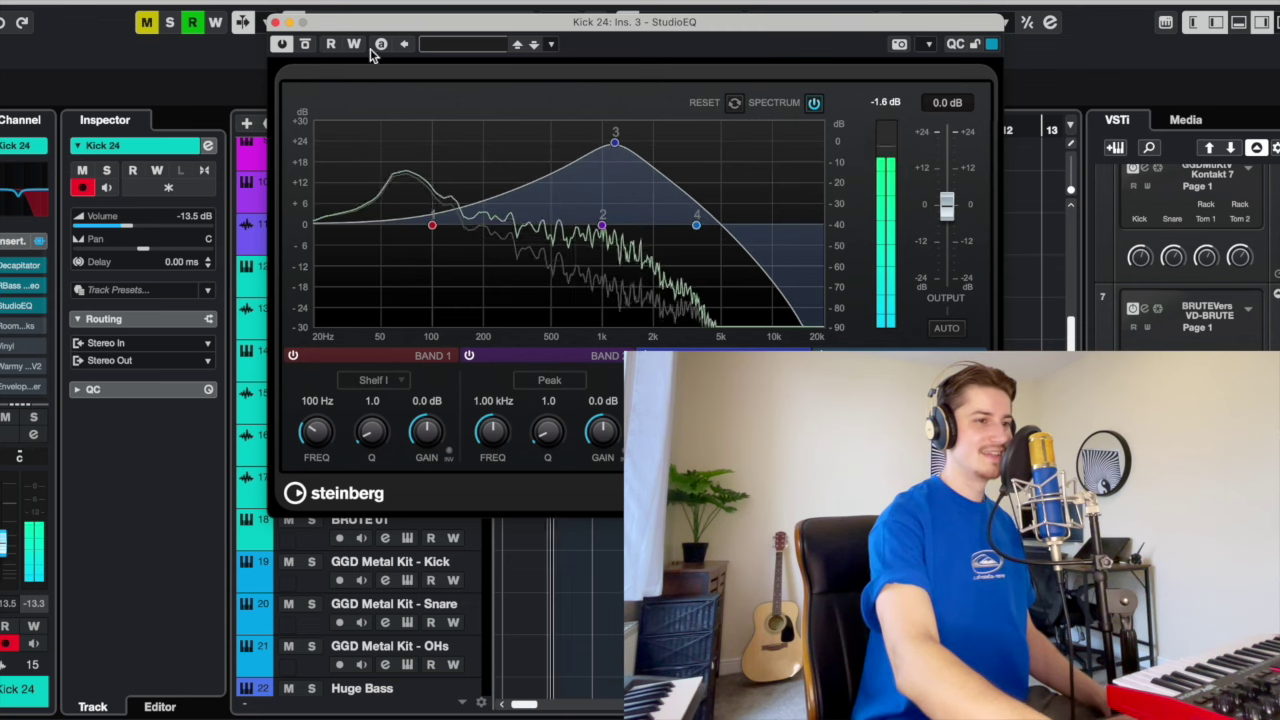
left_click(276, 21)
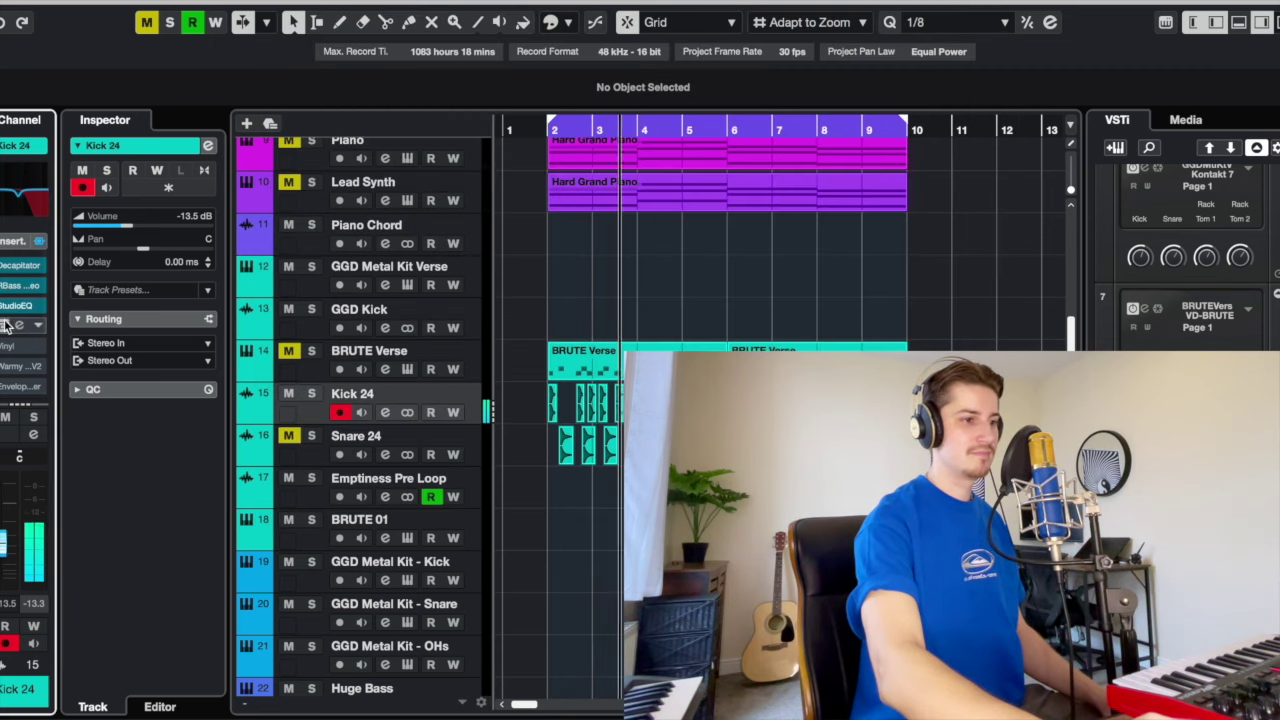
Step: Reactivate the RoomWorks reverb on the Kick 24 track, review its settings and stop playback
left_click(16, 327)
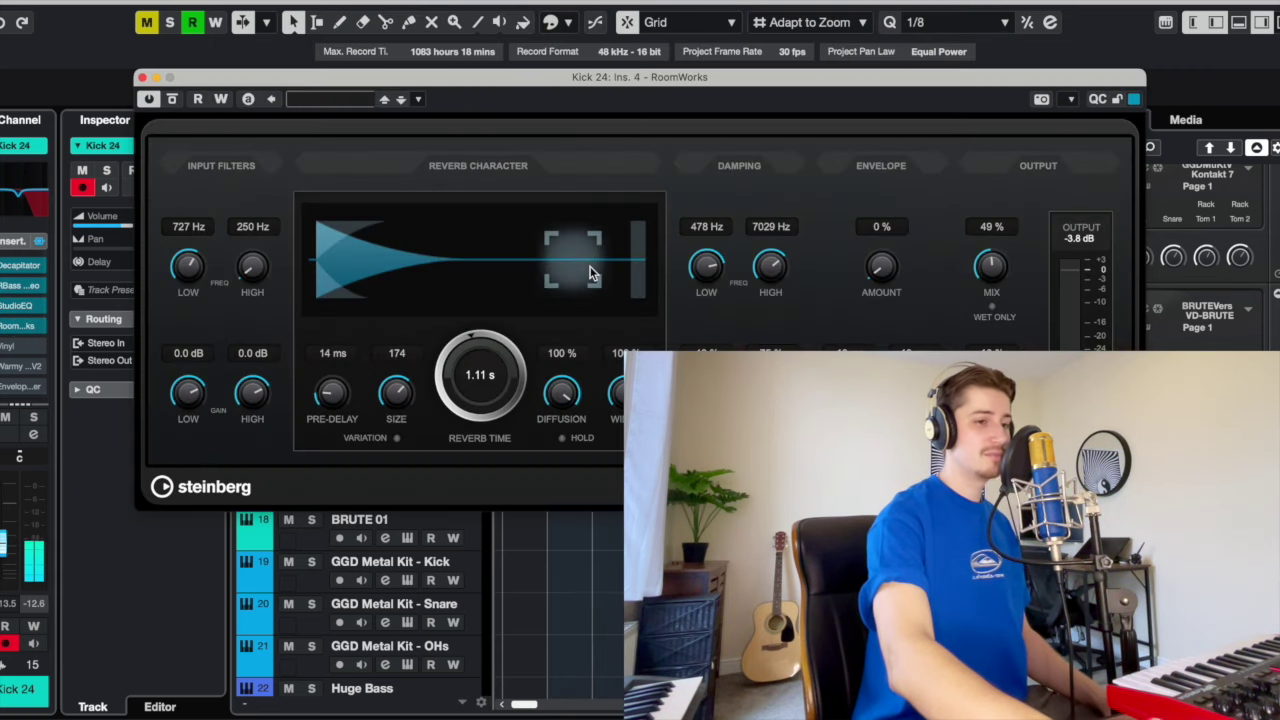
left_click(142, 78)
key("space")
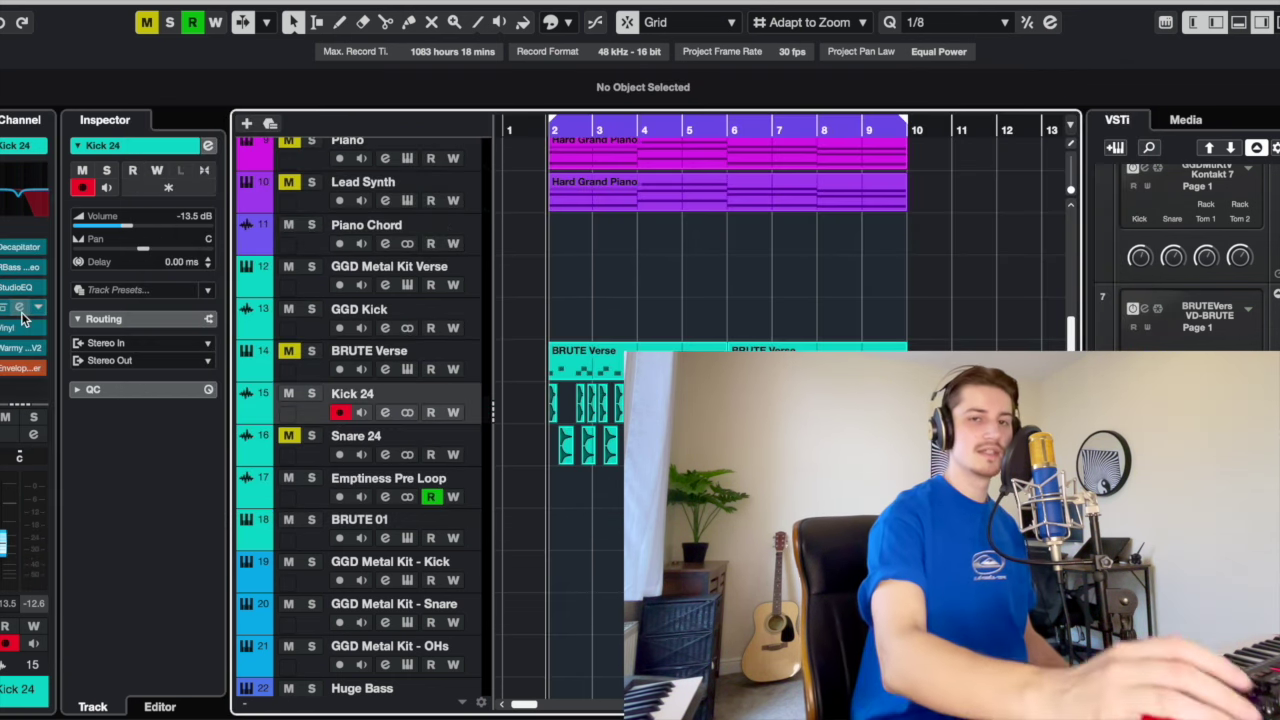
Step: Review the Warmy EP1A V2 insert on the Kick 24 track while playing the loop
scroll(20, 350, "down", 1)
left_click(18, 349)
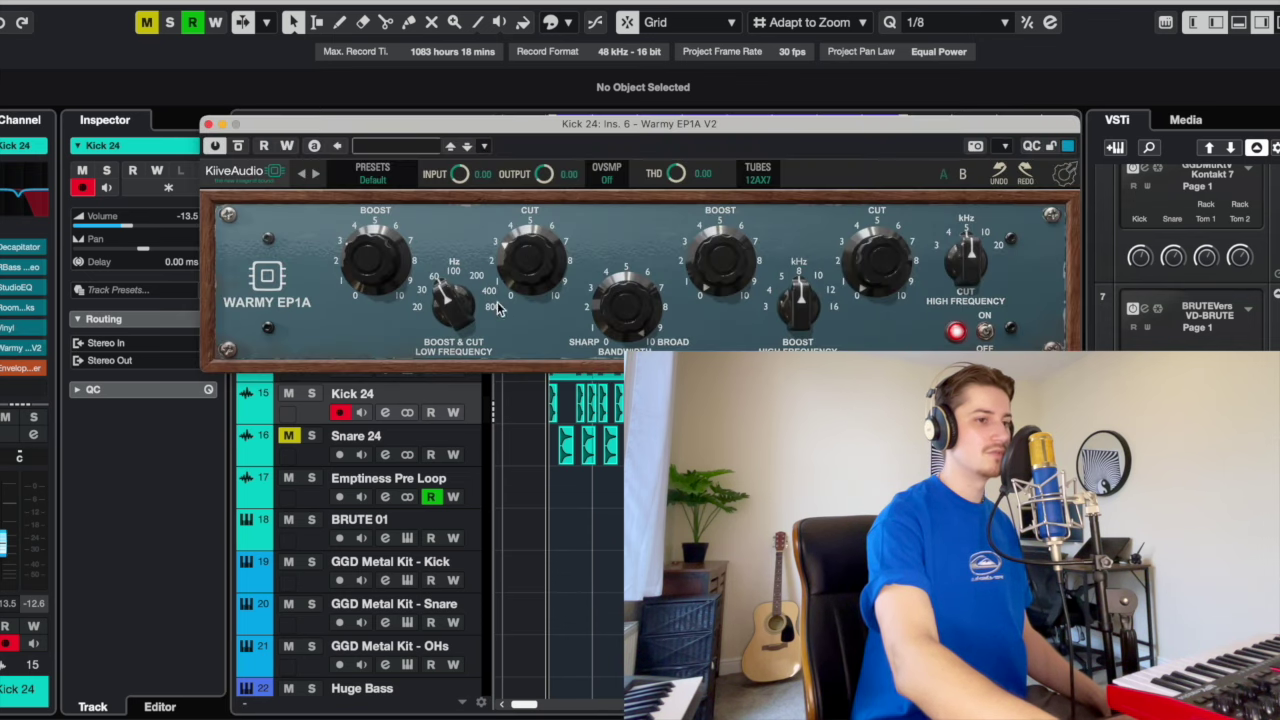
key("space")
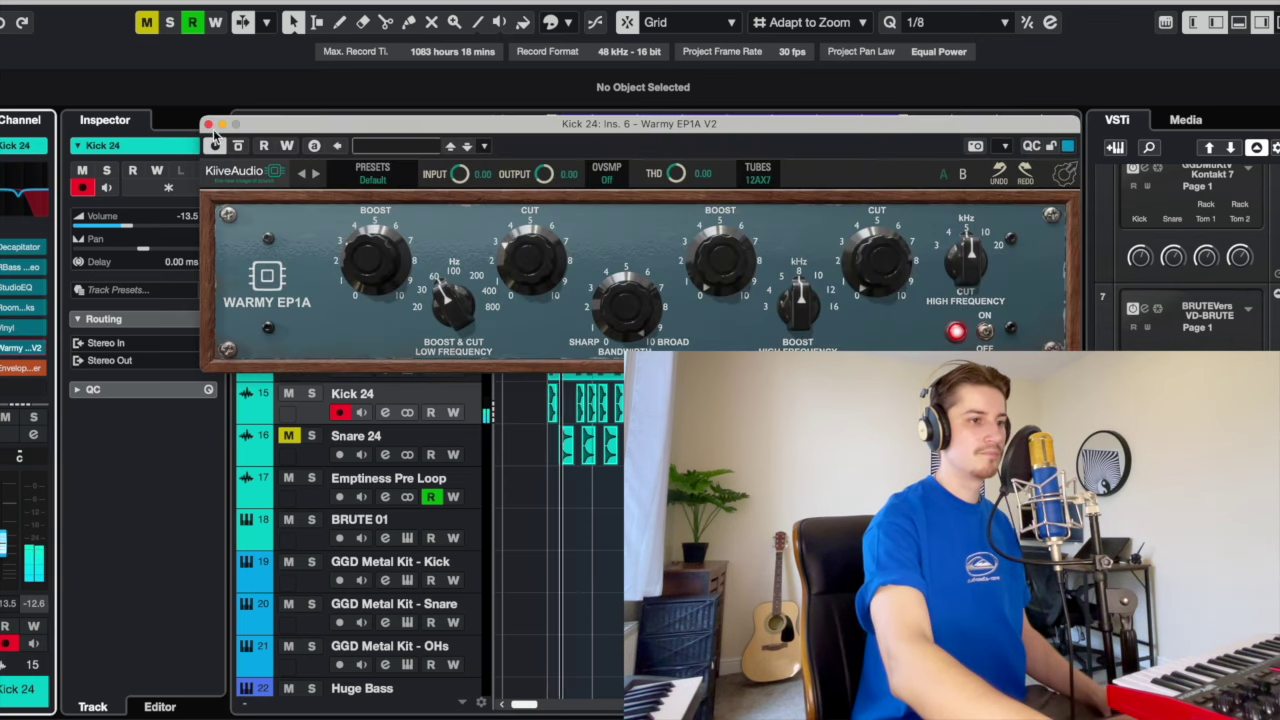
left_click(208, 125)
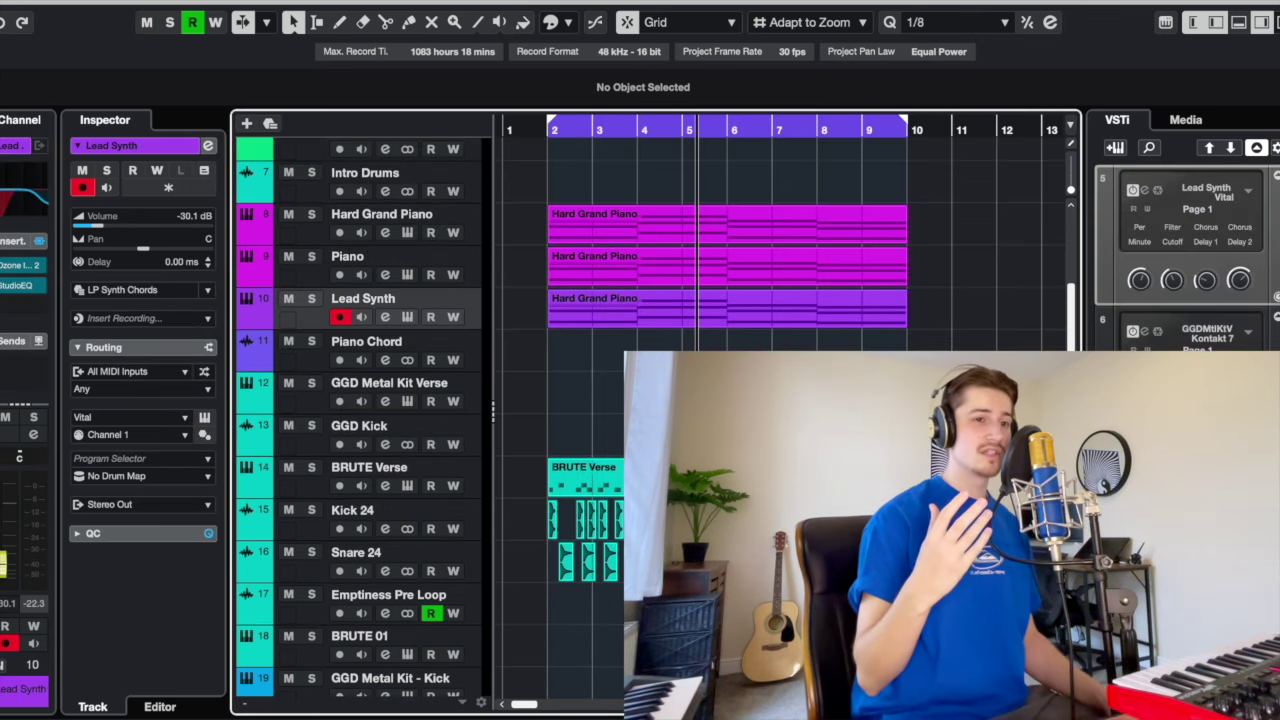
Step: Play the full loop from bar 2, selecting the Snare 24 and BRUTE Verse tracks to check their parts
left_click(540, 128)
key("space")
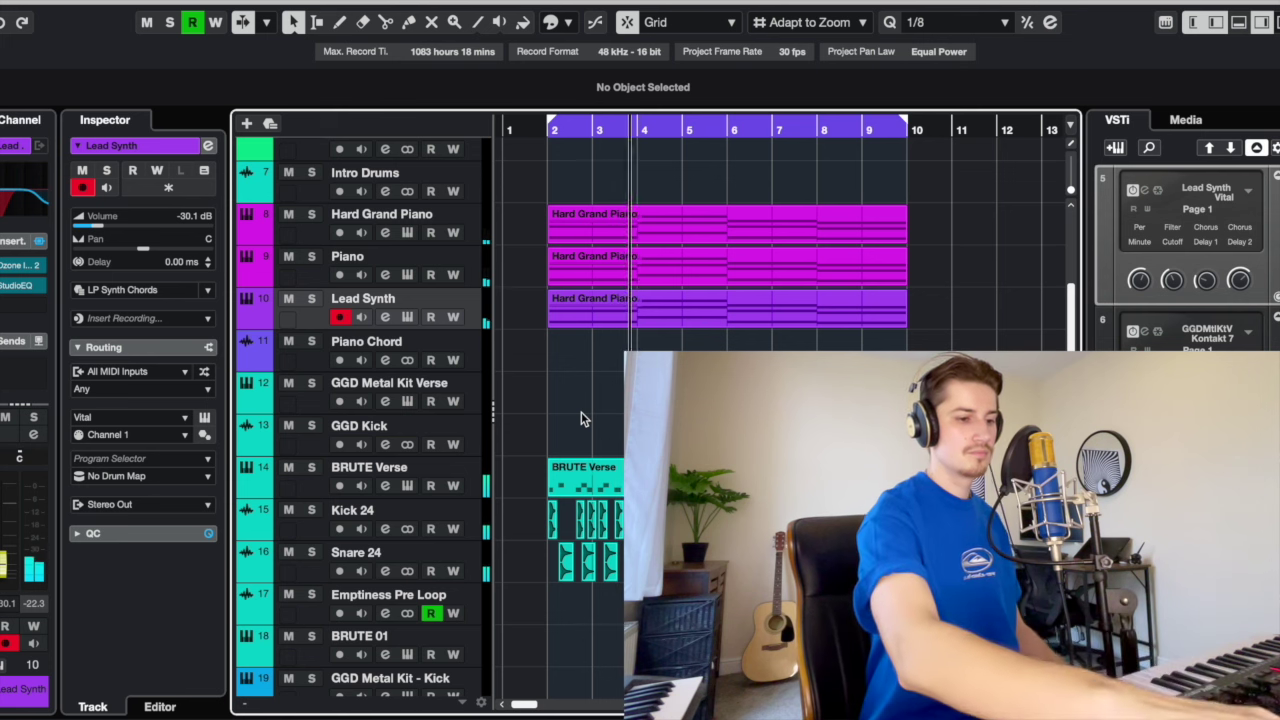
left_click(397, 557)
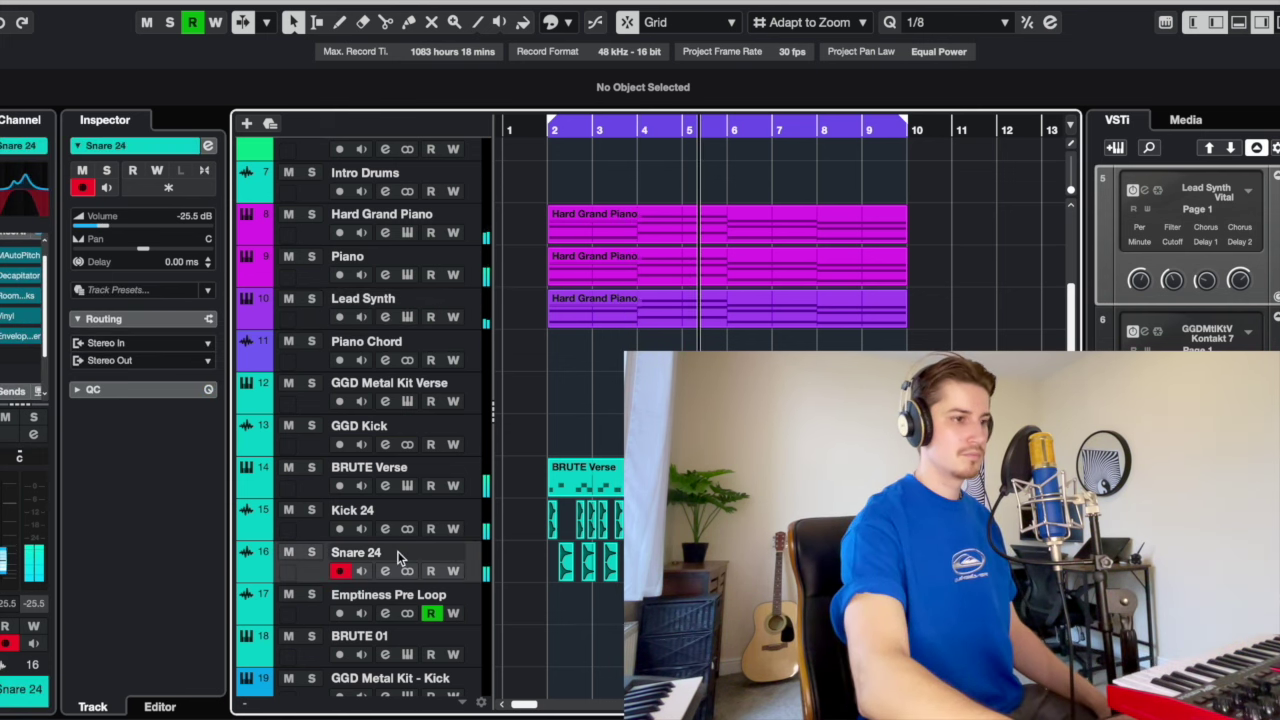
left_click(369, 467)
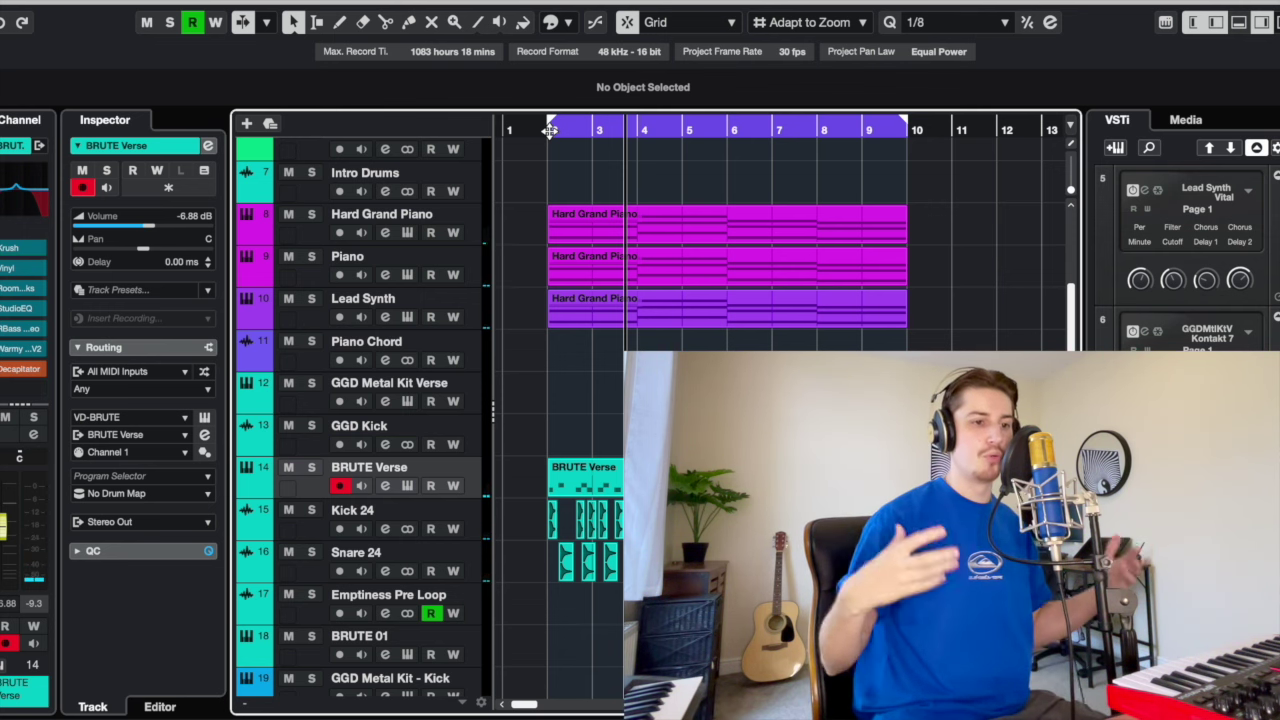
key("space")
left_click(549, 130)
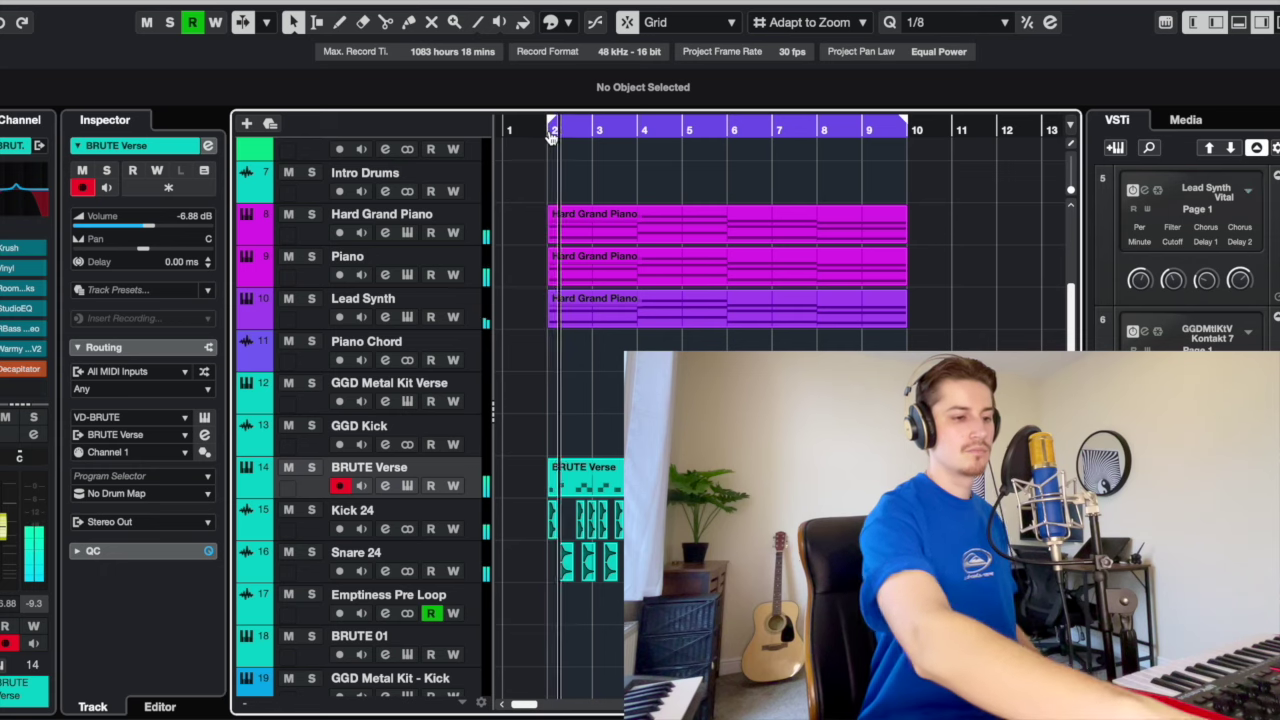
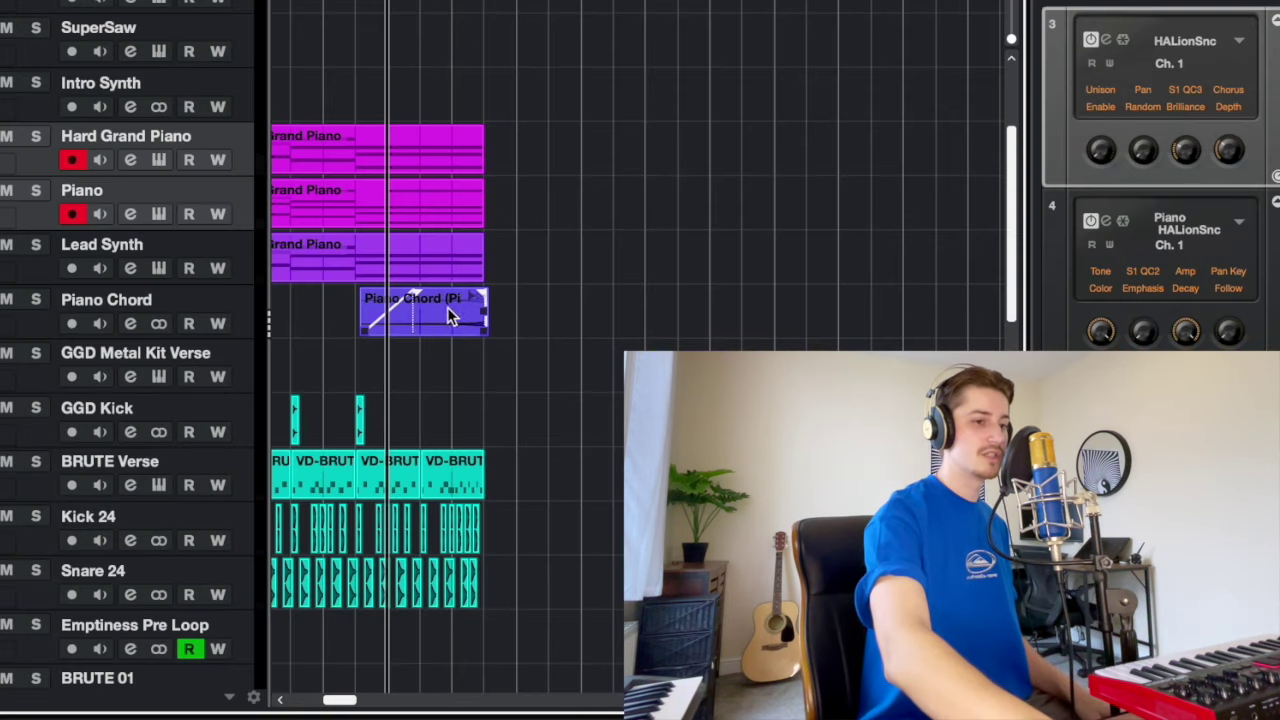
Step: Review the Hard Grand Piano notes around bar 39, return to the project and play the drum section
scroll(597, 380, "right", 3)
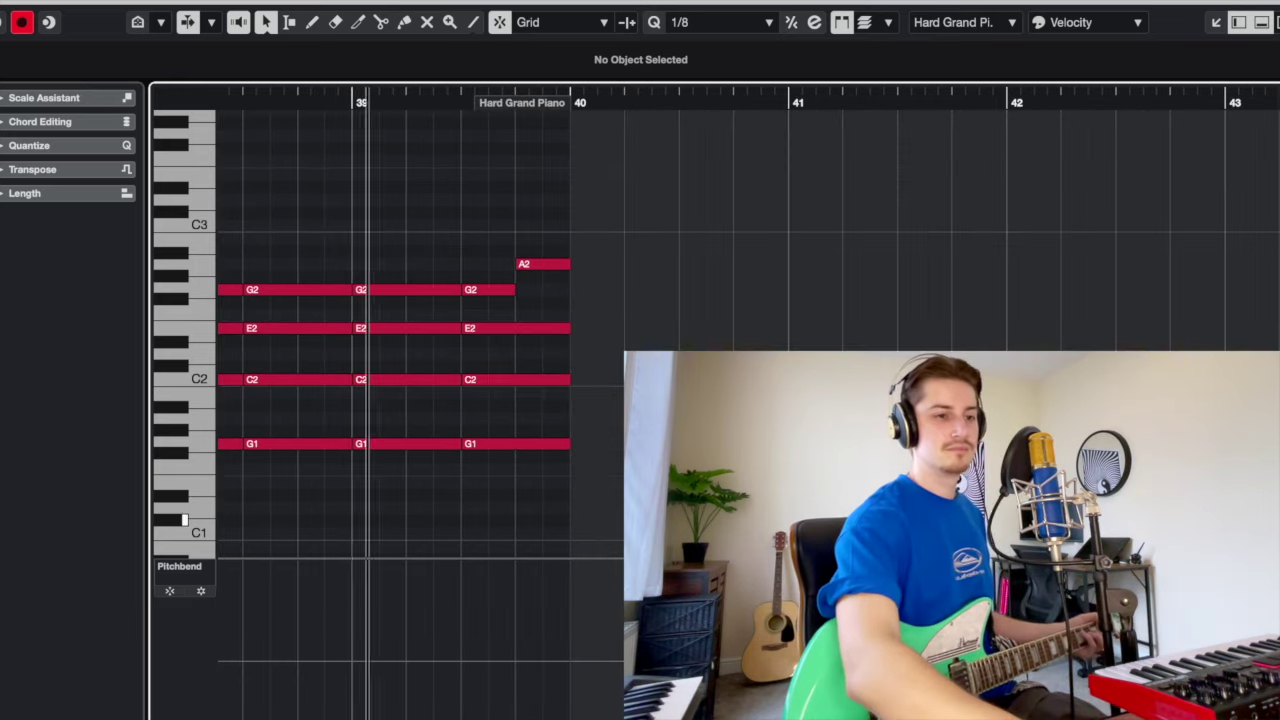
scroll(611, 397, "right", 1)
key("f")
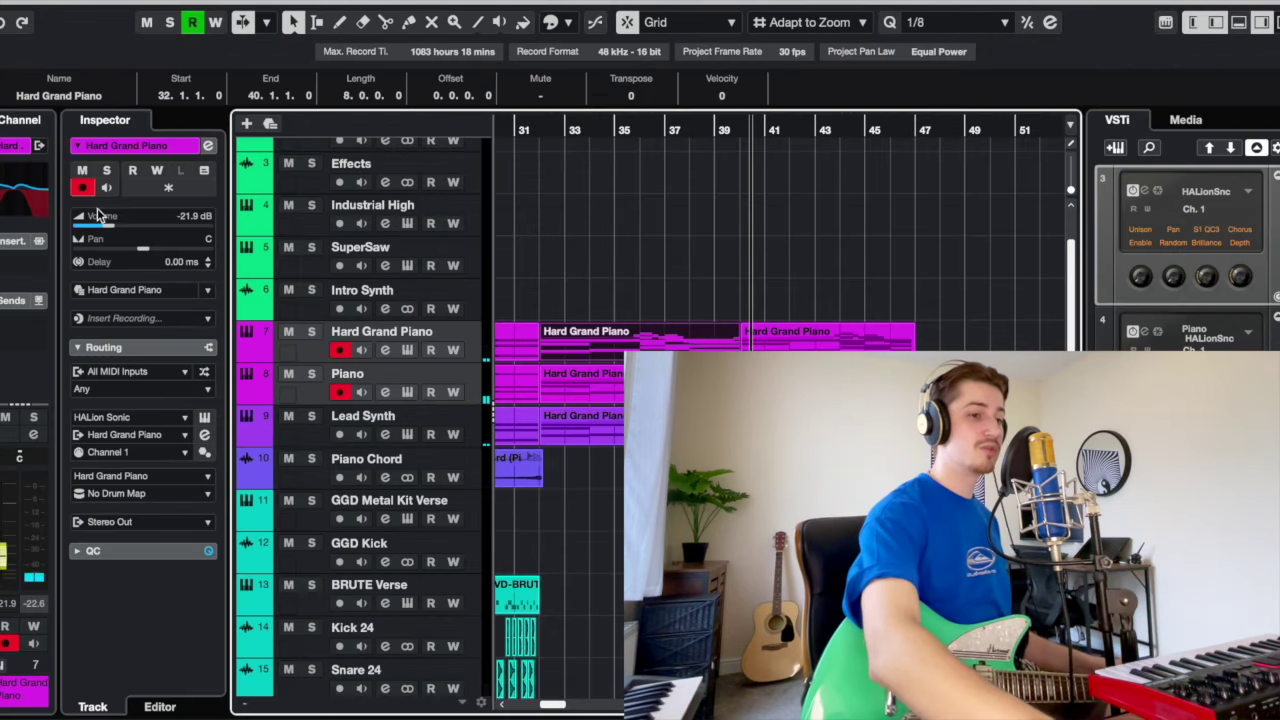
key("Escape")
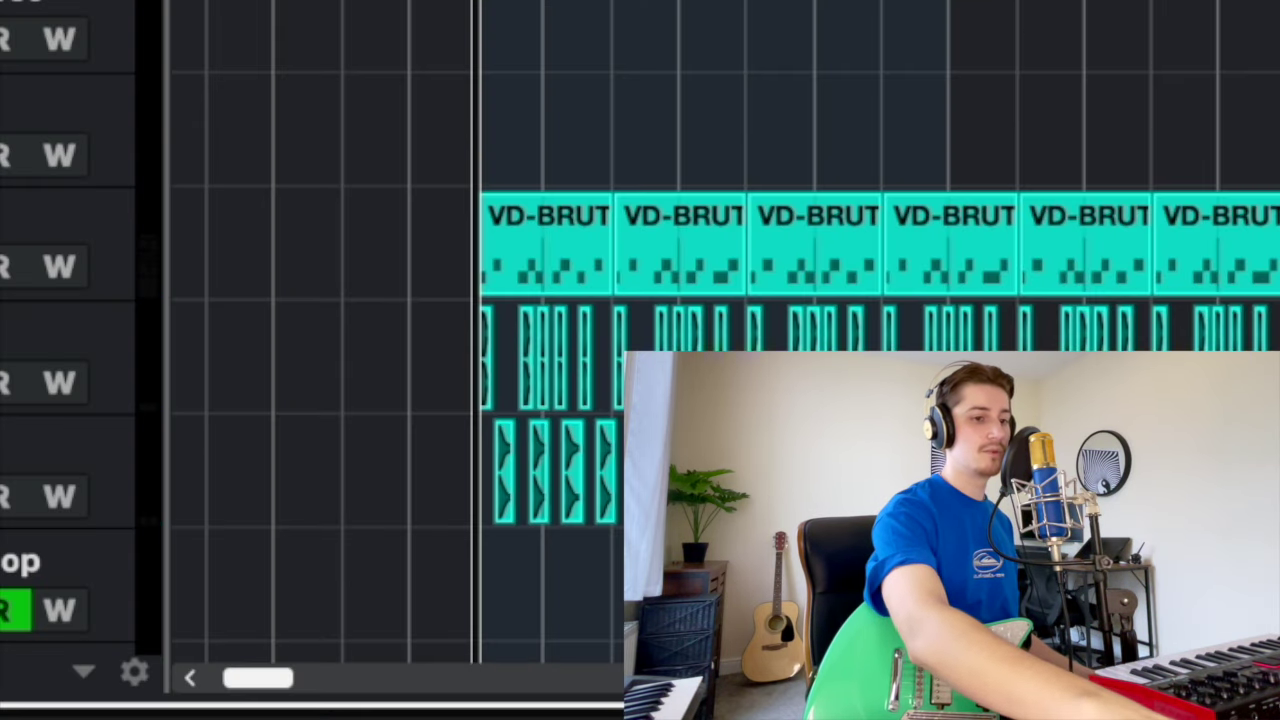
key("space")
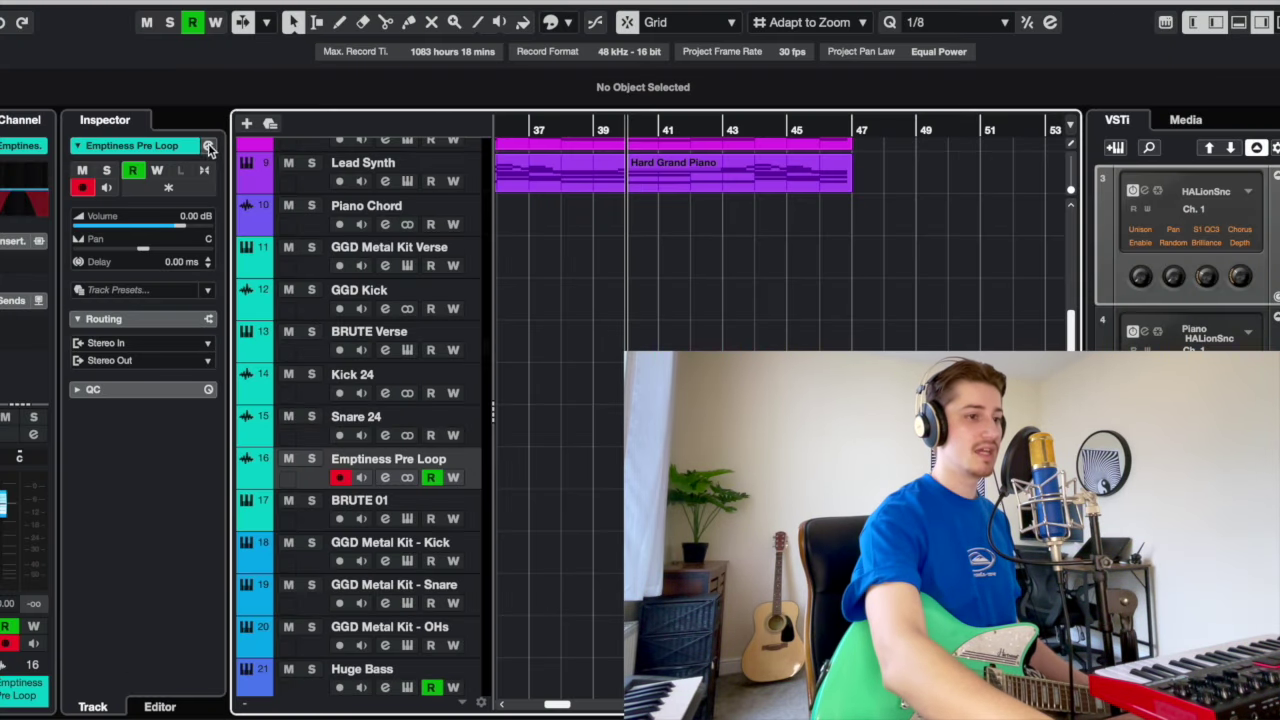
Step: Open the Emptiness Pre Loop channel settings and switch off the channel's high-cut and low-cut filters
key("e")
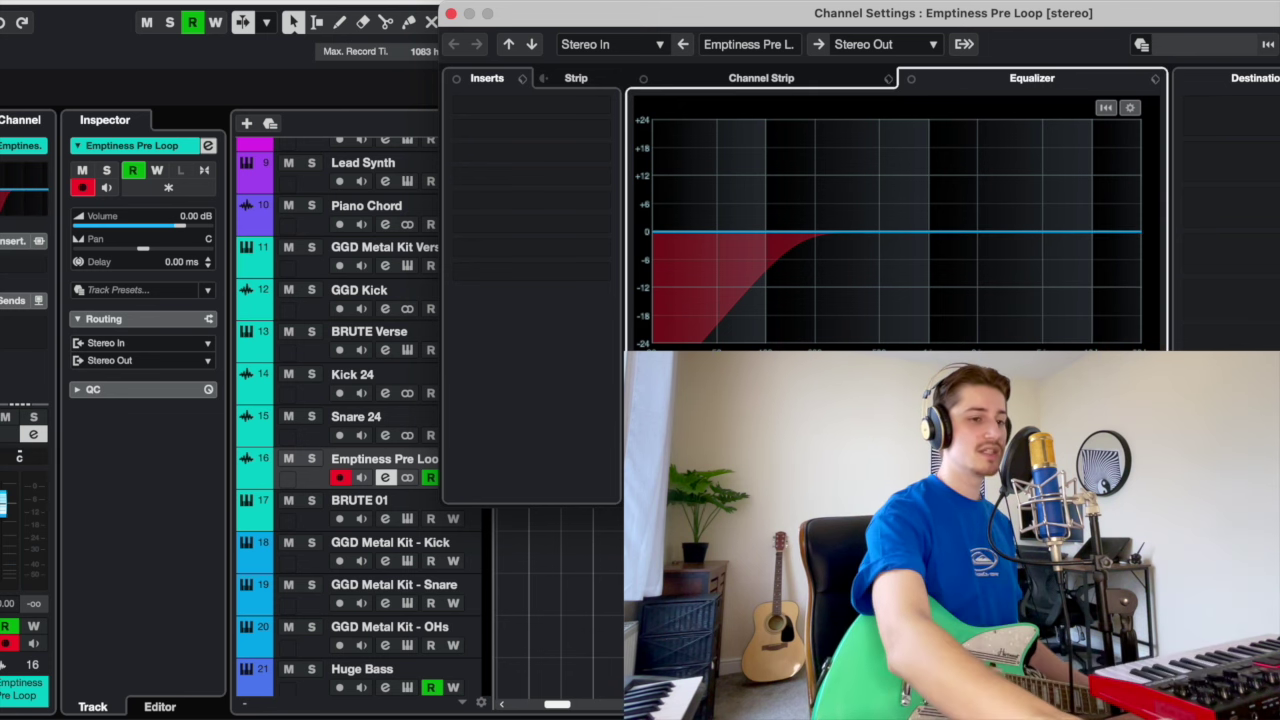
left_click_drag(578, 32, 371, 232)
key("e")
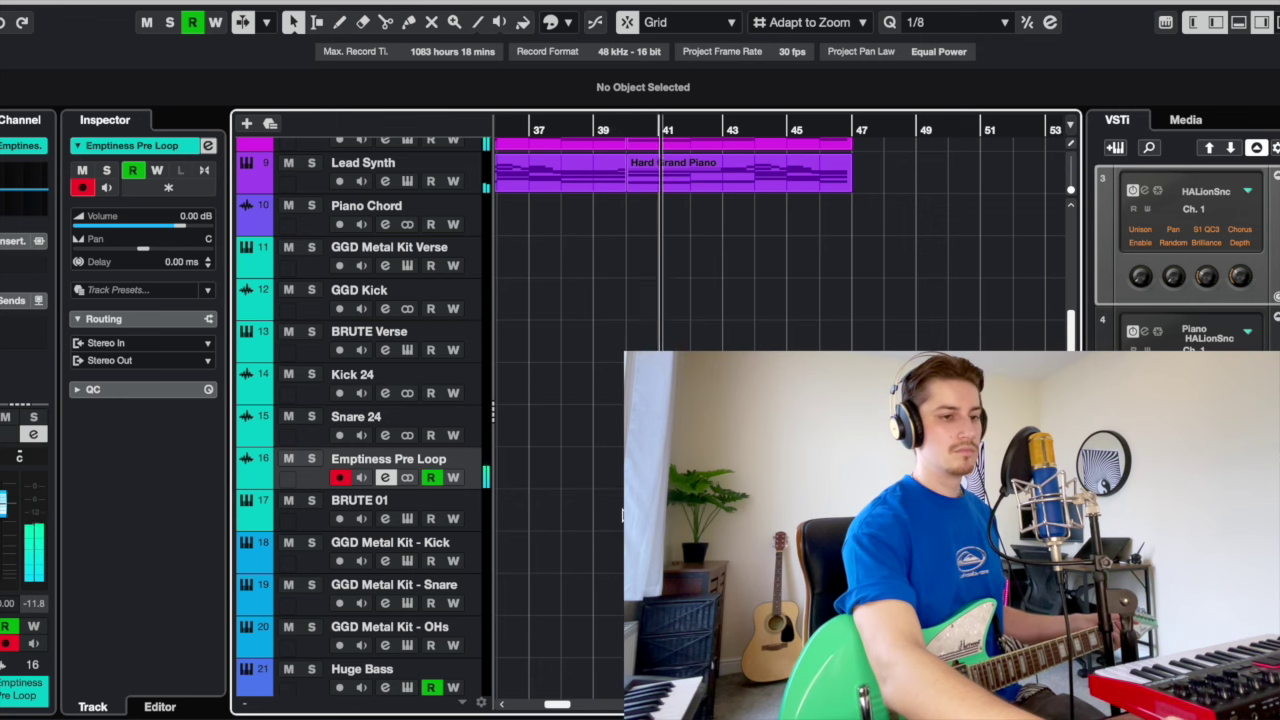
Step: Enable the 156.4 Hz and 1328 Hz pre filters on the Emptiness Pre Loop channel and play the section
key("e")
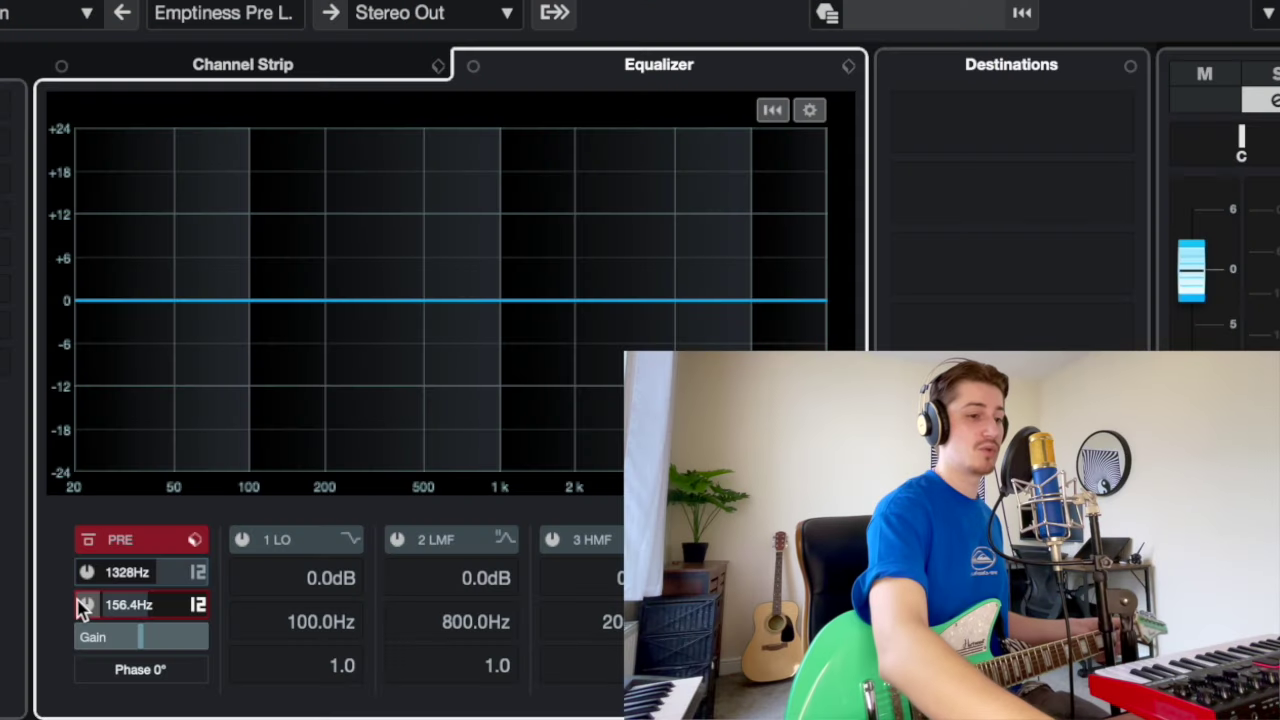
left_click(86, 604)
left_click(86, 572)
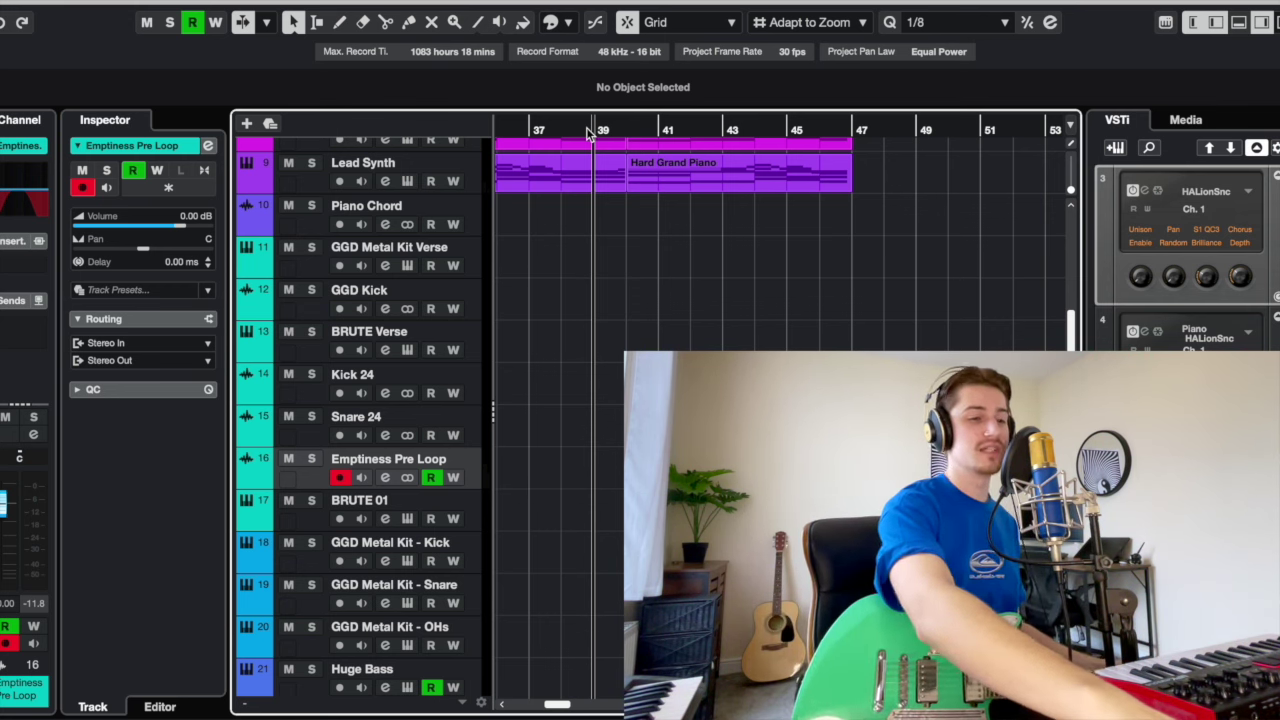
key("space")
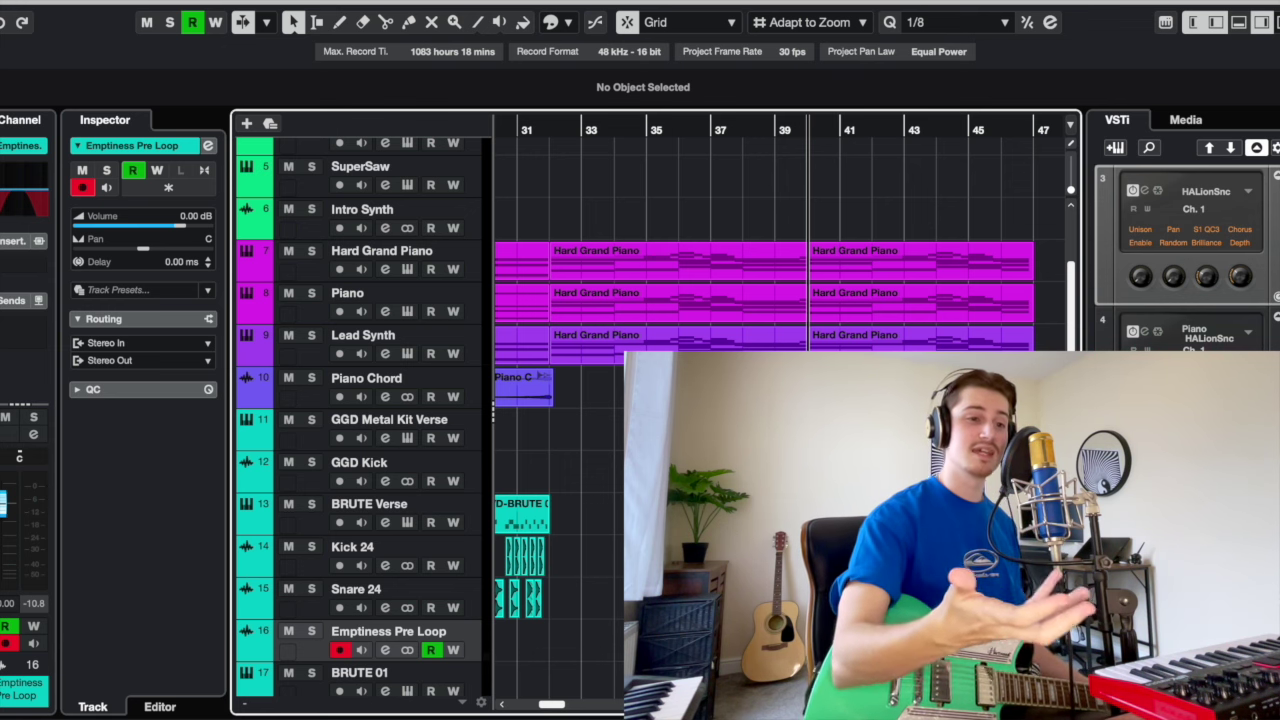
Step: Undo the last edit and draw a MIDI part on the Huge Bass track from bar 33 to bar 40
key("ctrl+z")
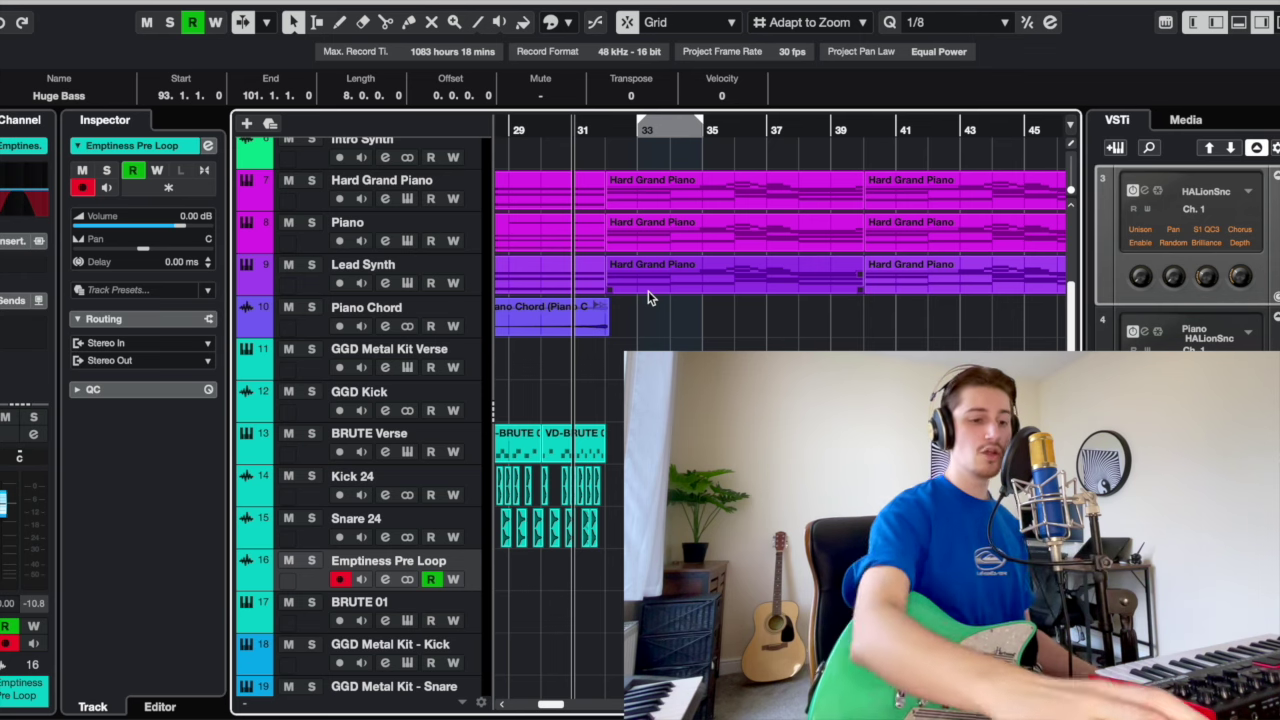
scroll(569, 600, "down", 8)
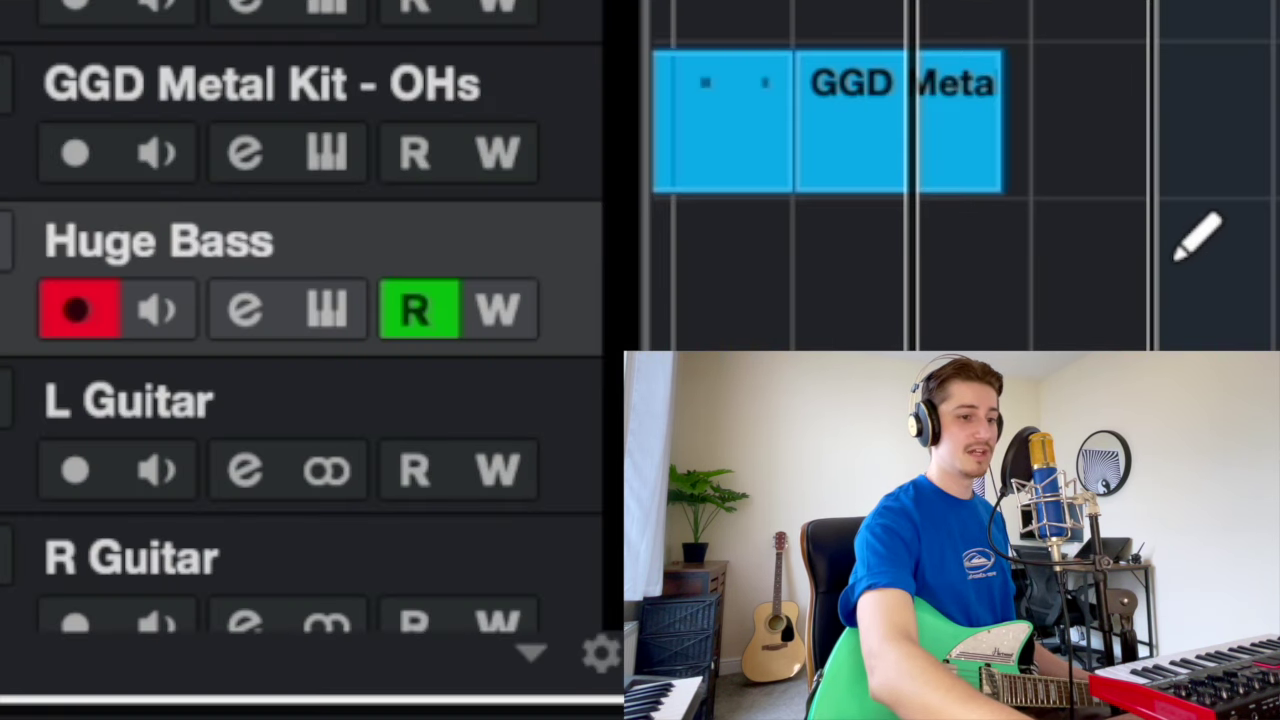
left_click(1179, 268)
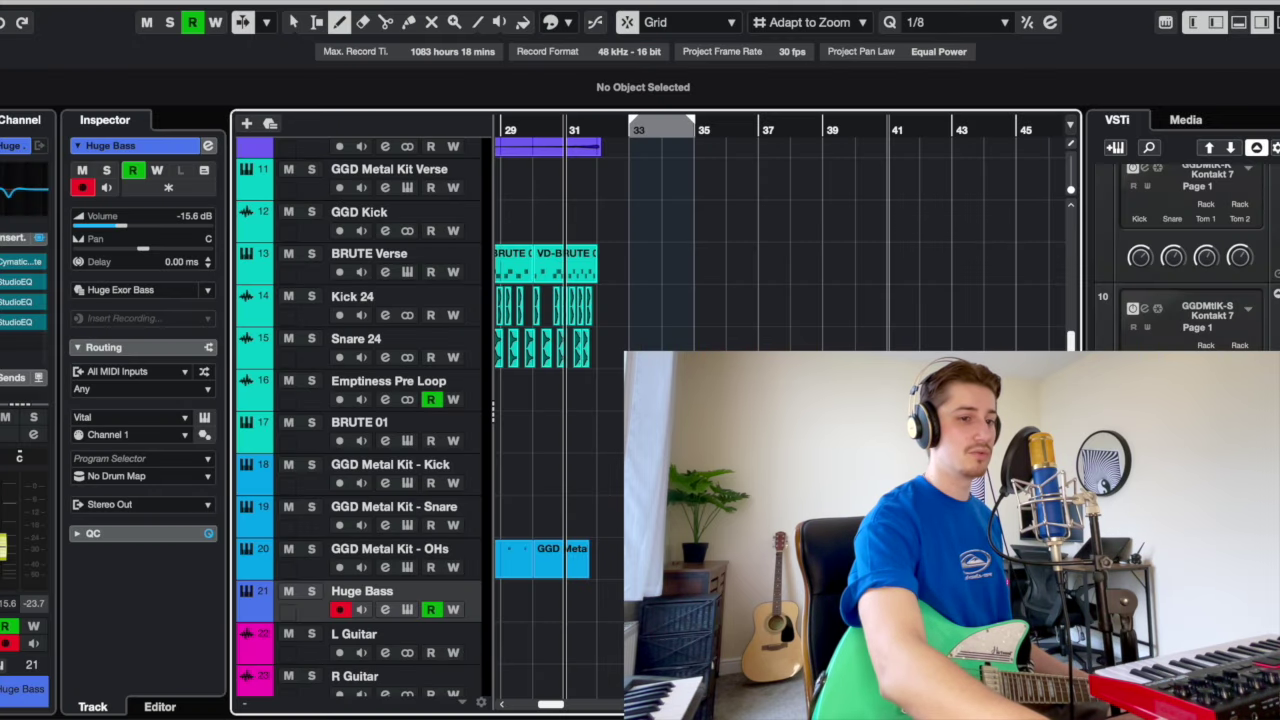
Step: Open the Vital synth on the Huge Bass track and review its effects chain and two active oscillators
left_click(326, 310)
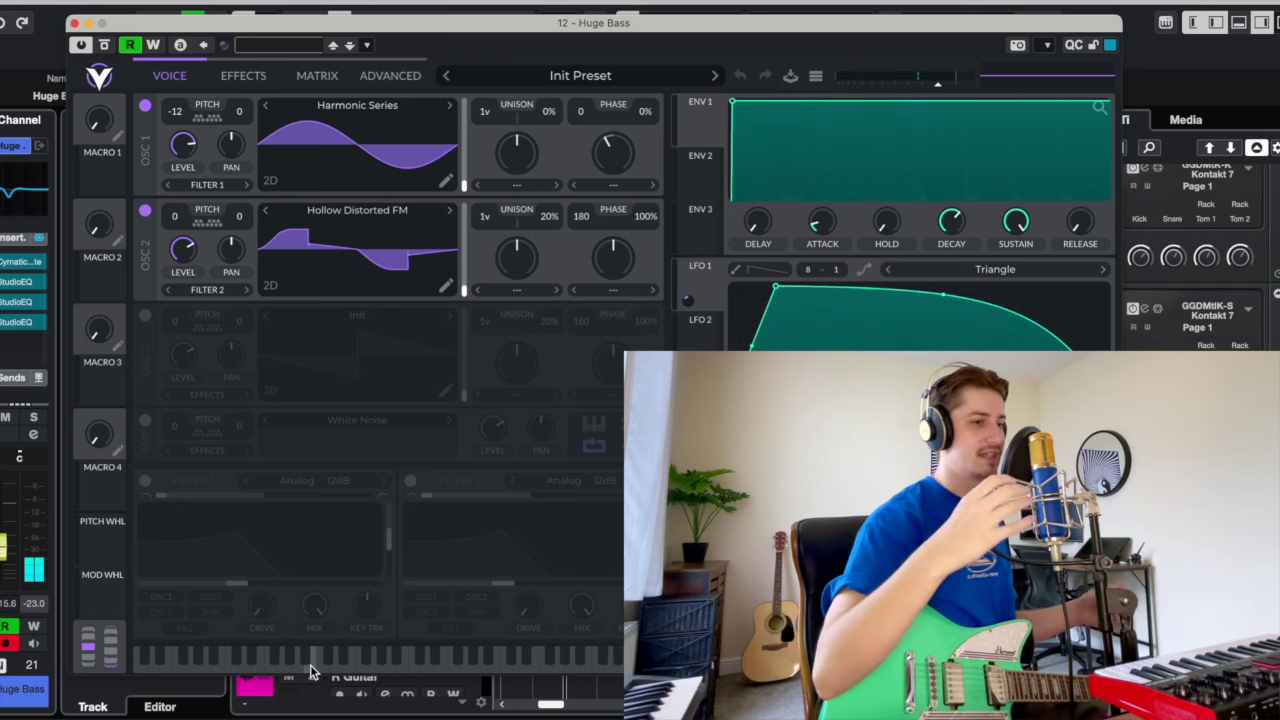
left_click(240, 75)
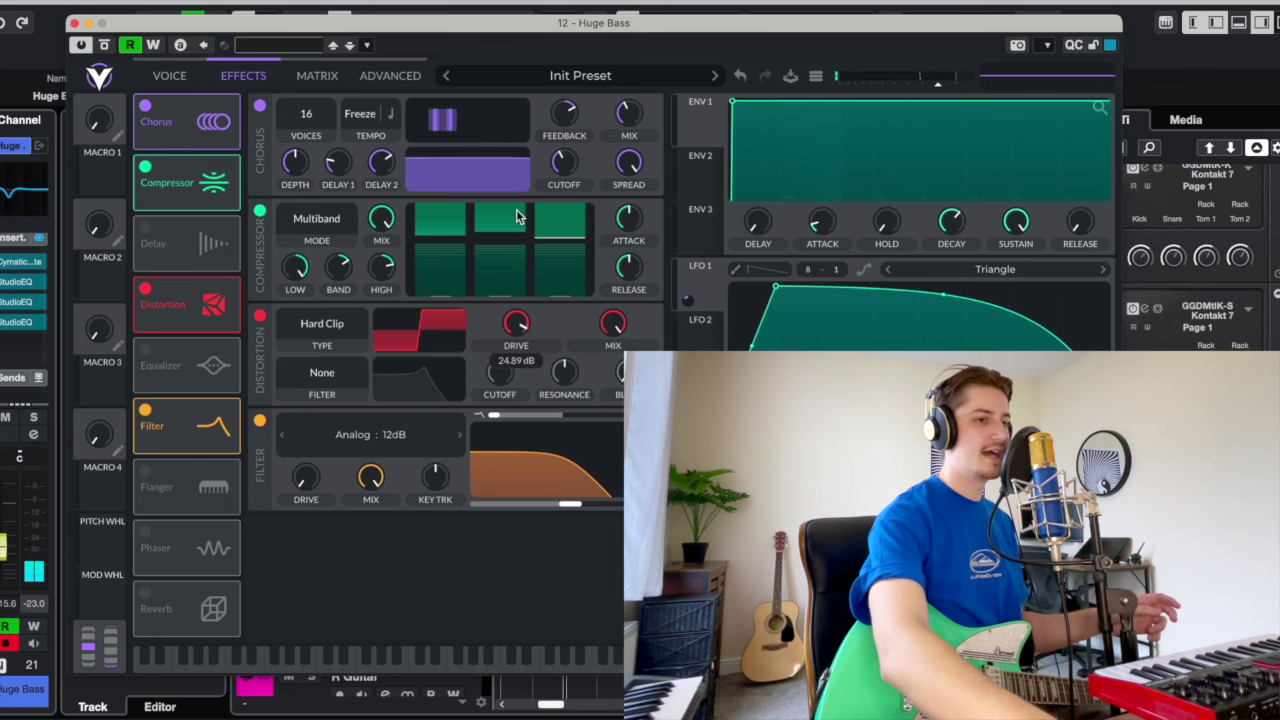
left_click(172, 75)
left_click(145, 211)
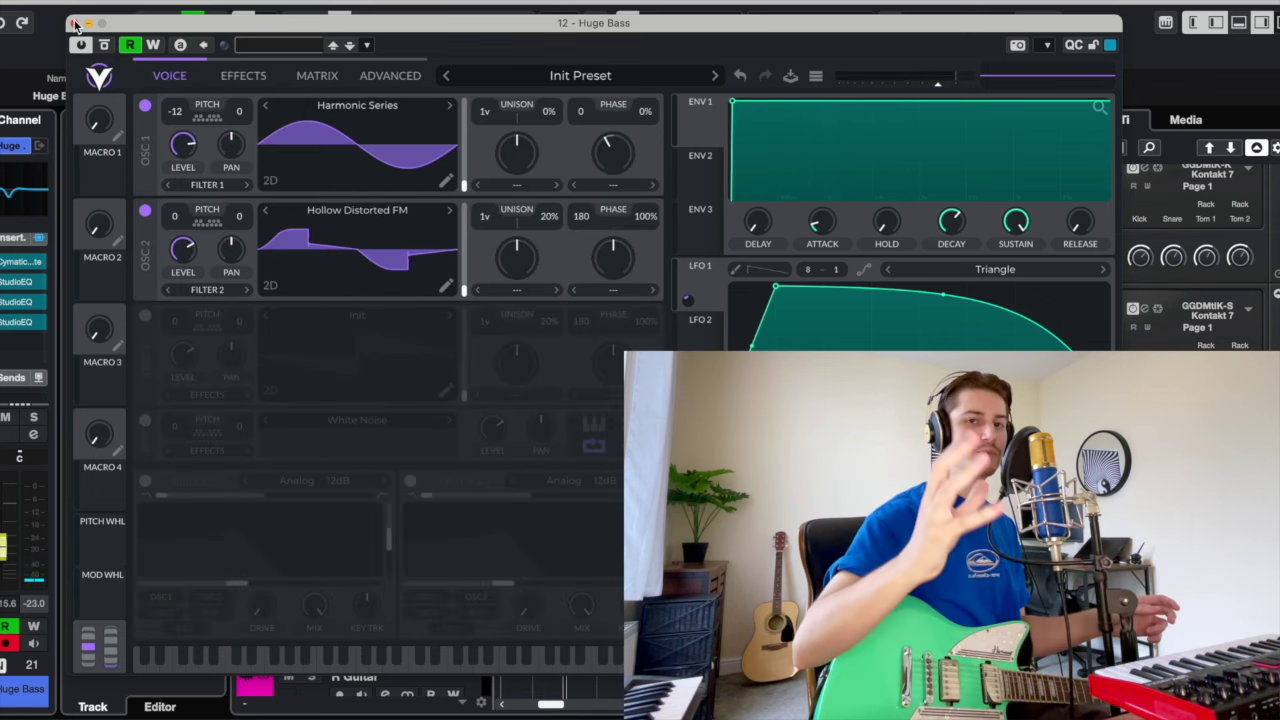
left_click(73, 23)
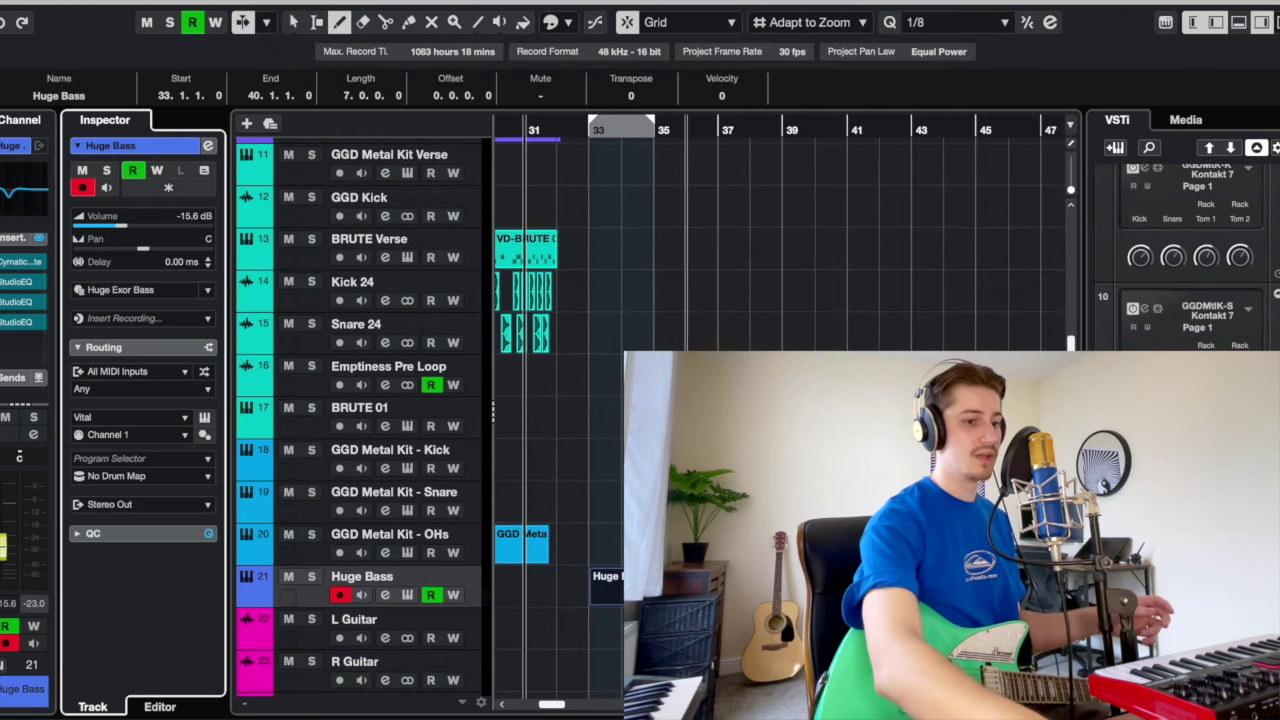
Step: Enter a one-bar D1 note at bar 33 in the Huge Bass part and play it from the start
key("Return")
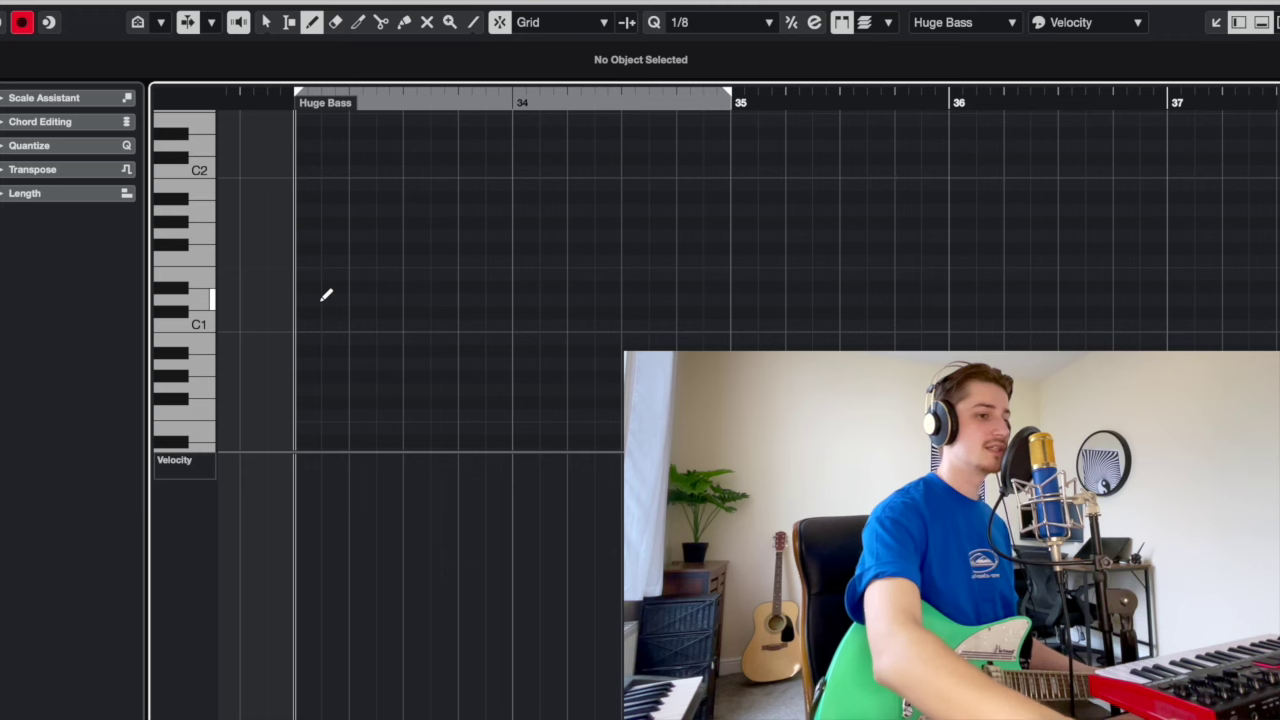
left_click_drag(323, 298, 517, 296)
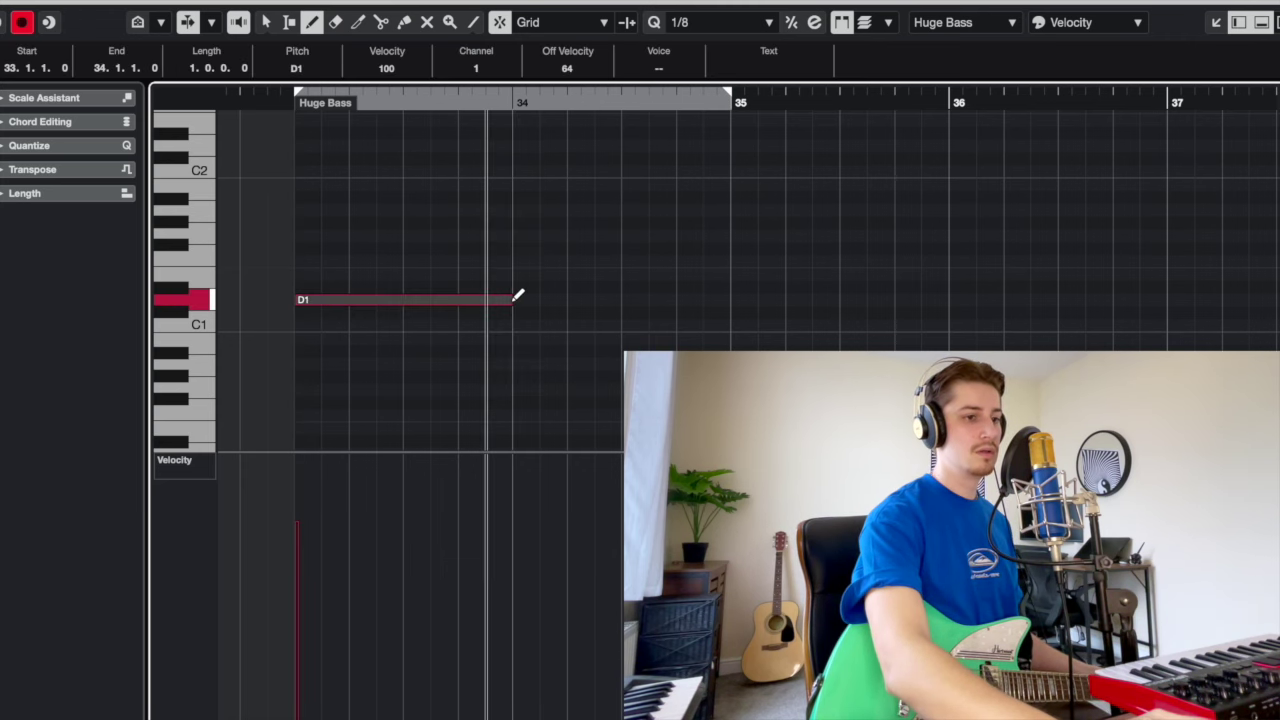
left_click(288, 102)
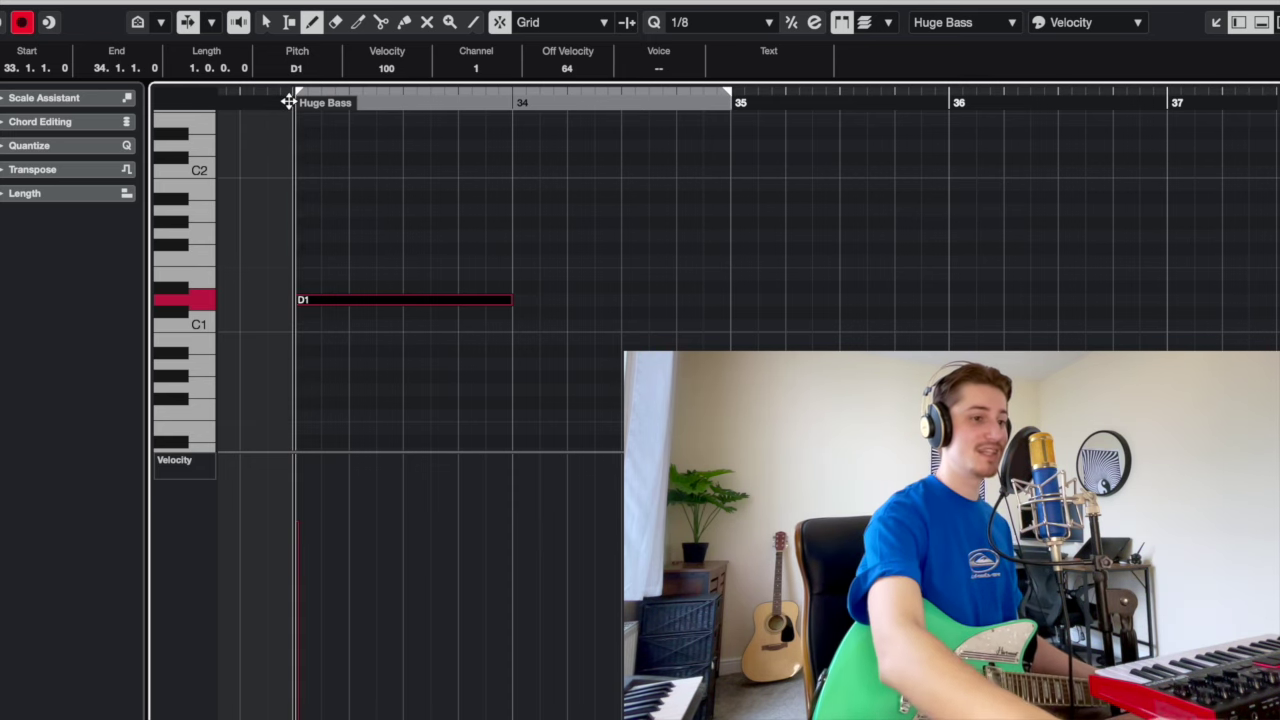
key("space")
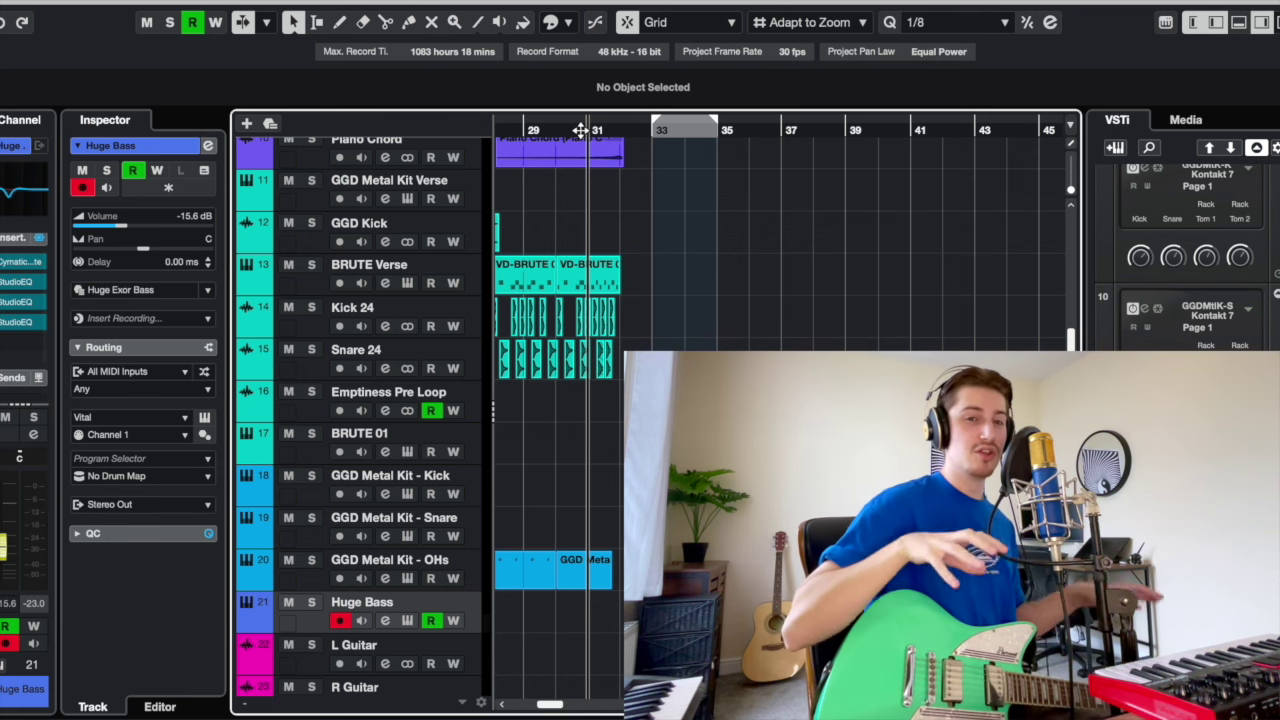
Step: Play the transition into the Huge Bass section, returning the playhead to about bar 30
key("space")
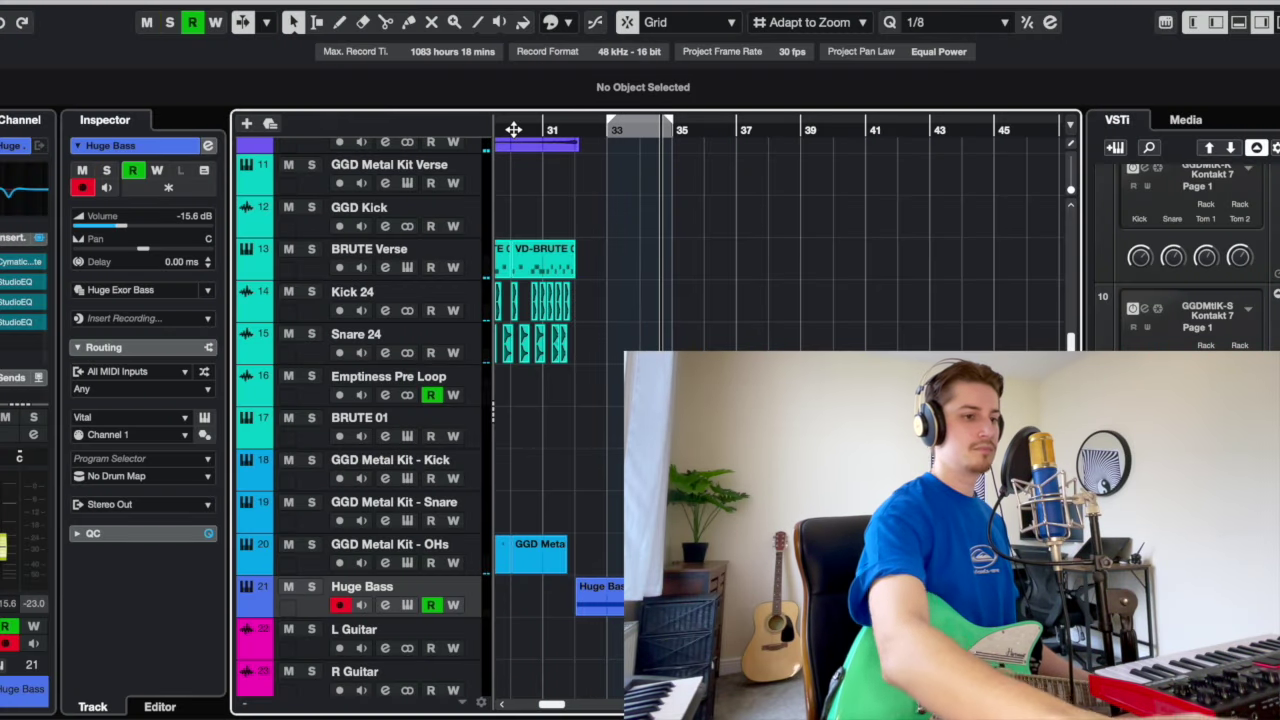
left_click(513, 130)
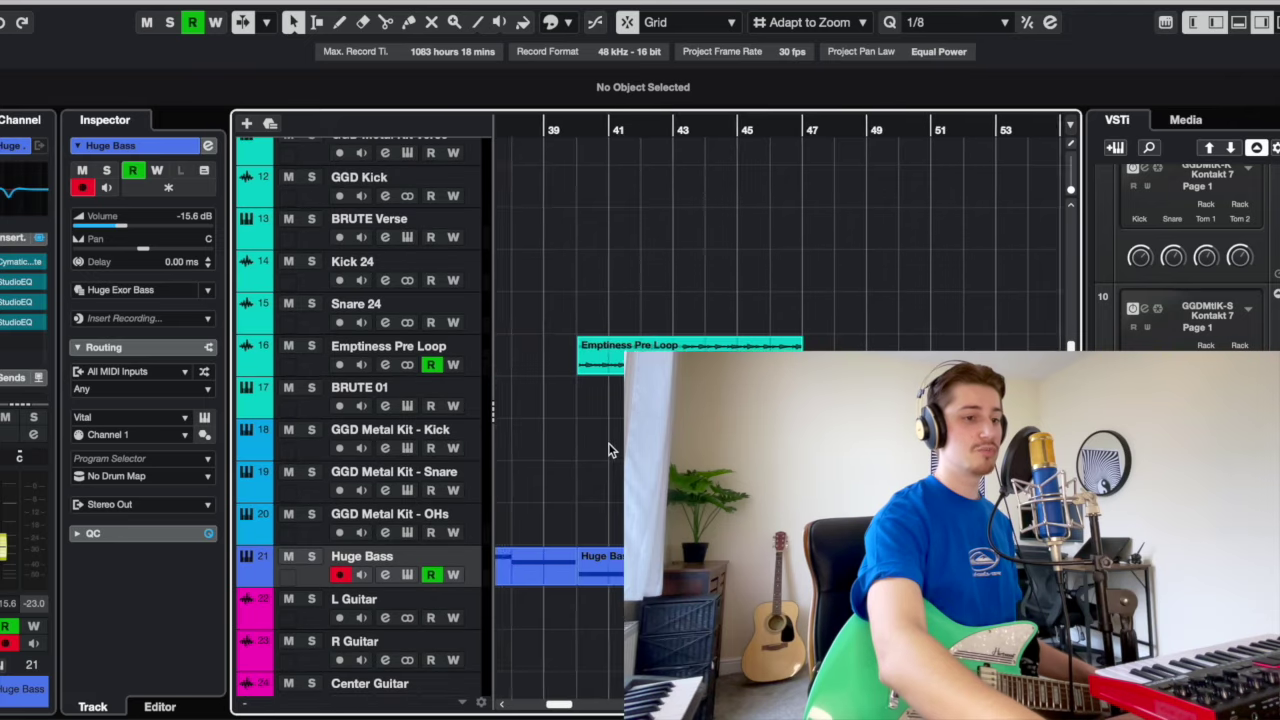
scroll(609, 410, "left", 5)
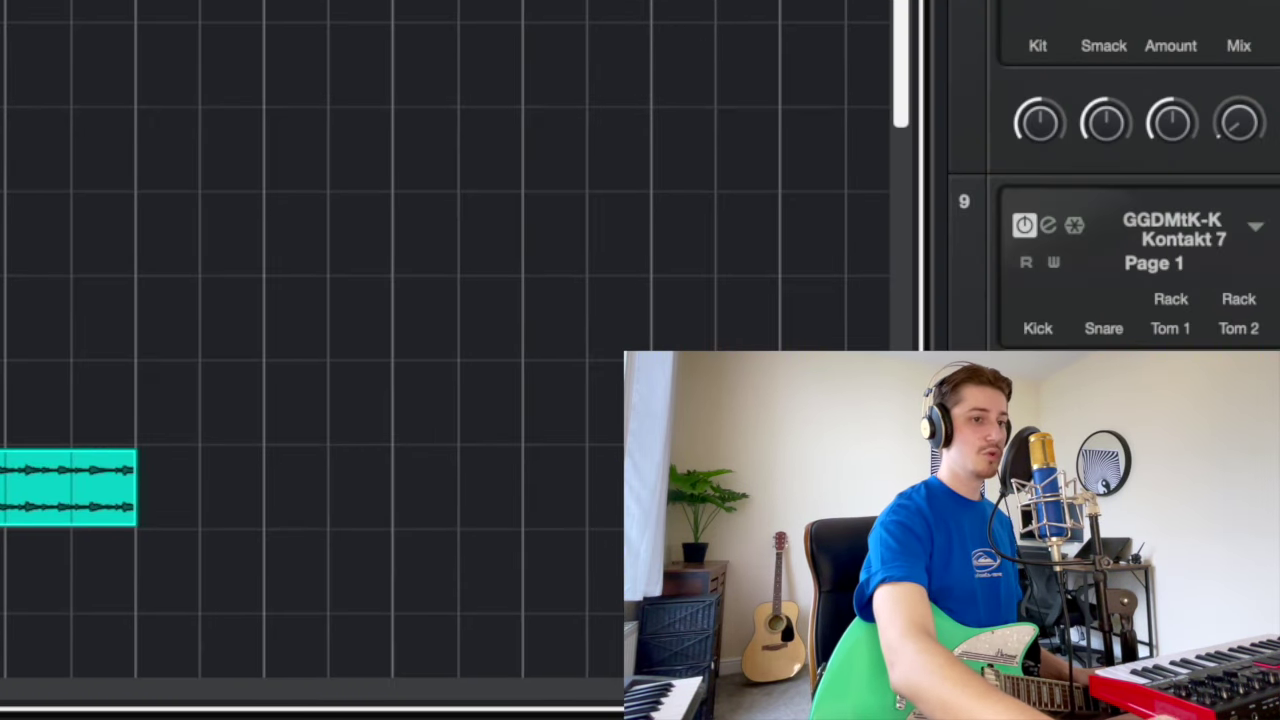
Step: Paste the copied BRUTE Verse parts onto their track from bar 48
key("ctrl+v")
scroll(292, 183, "right", 5)
scroll(292, 183, "down", 1)
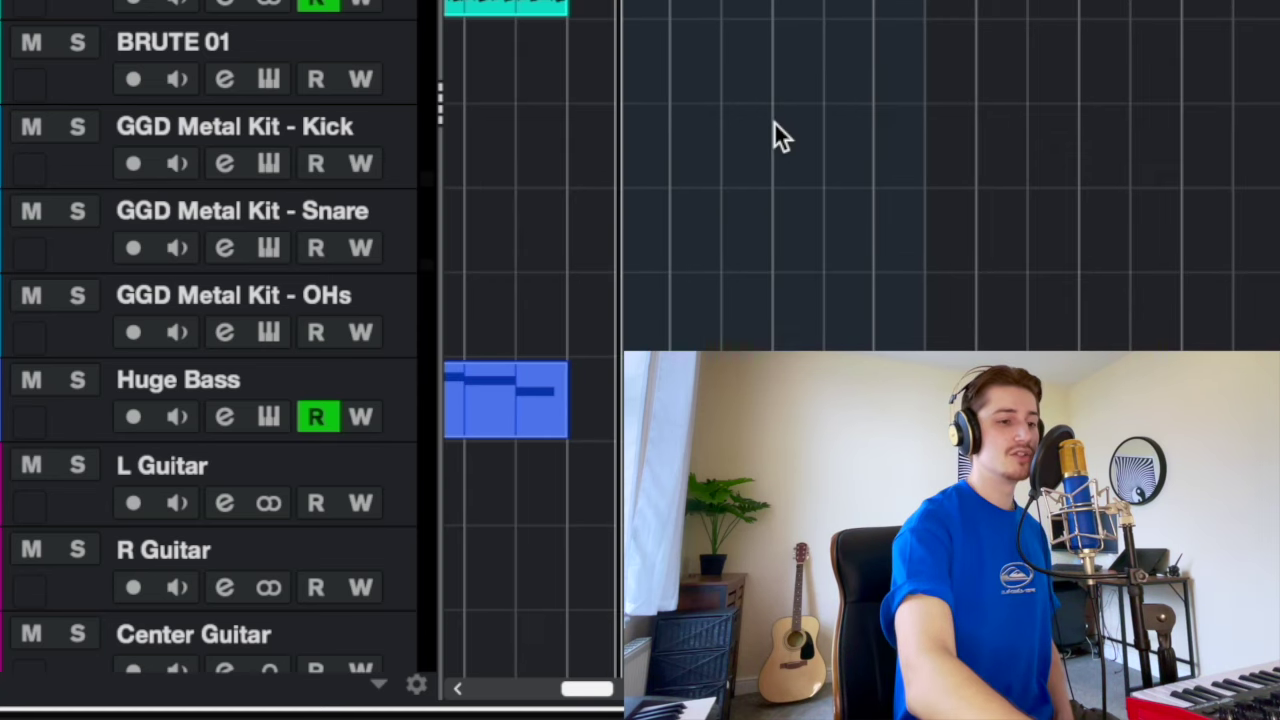
Step: Copy the Huge Bass part that ends at bar 40 to bar 48 and play the new section
scroll(774, 138, "down", 2)
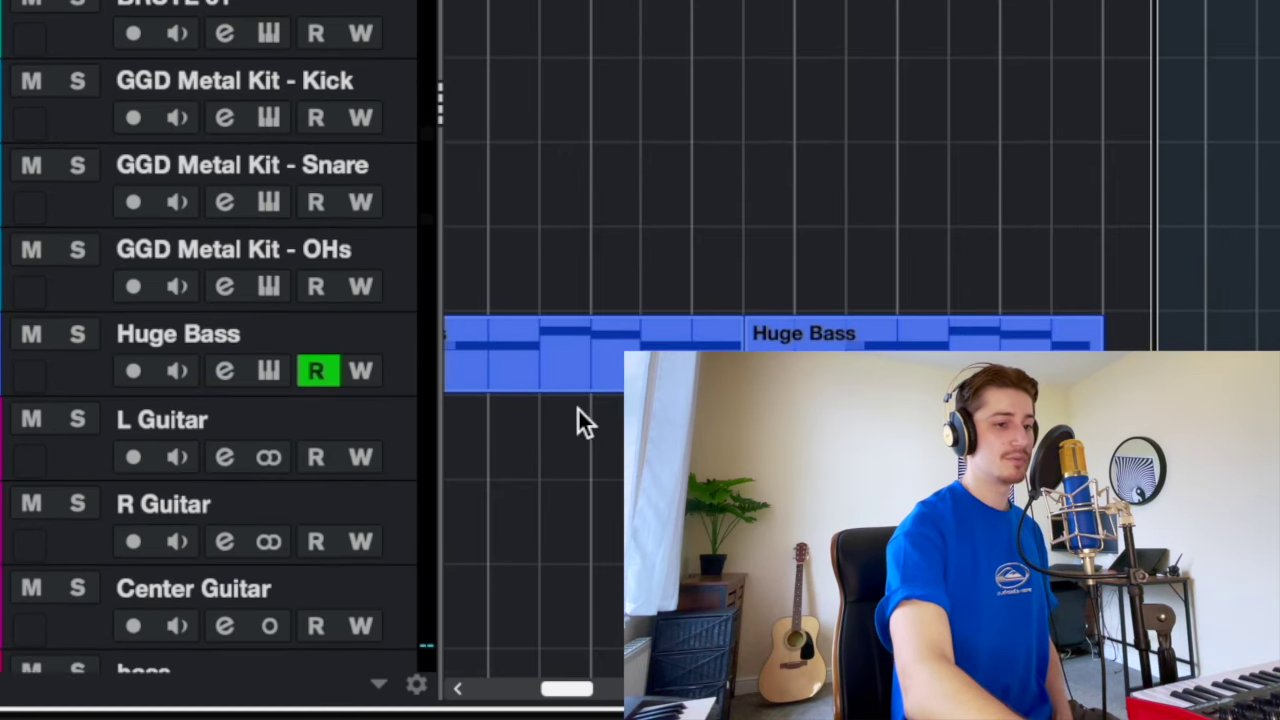
left_click(586, 355)
scroll(774, 200, "down", 1)
scroll(774, 200, "right", 1)
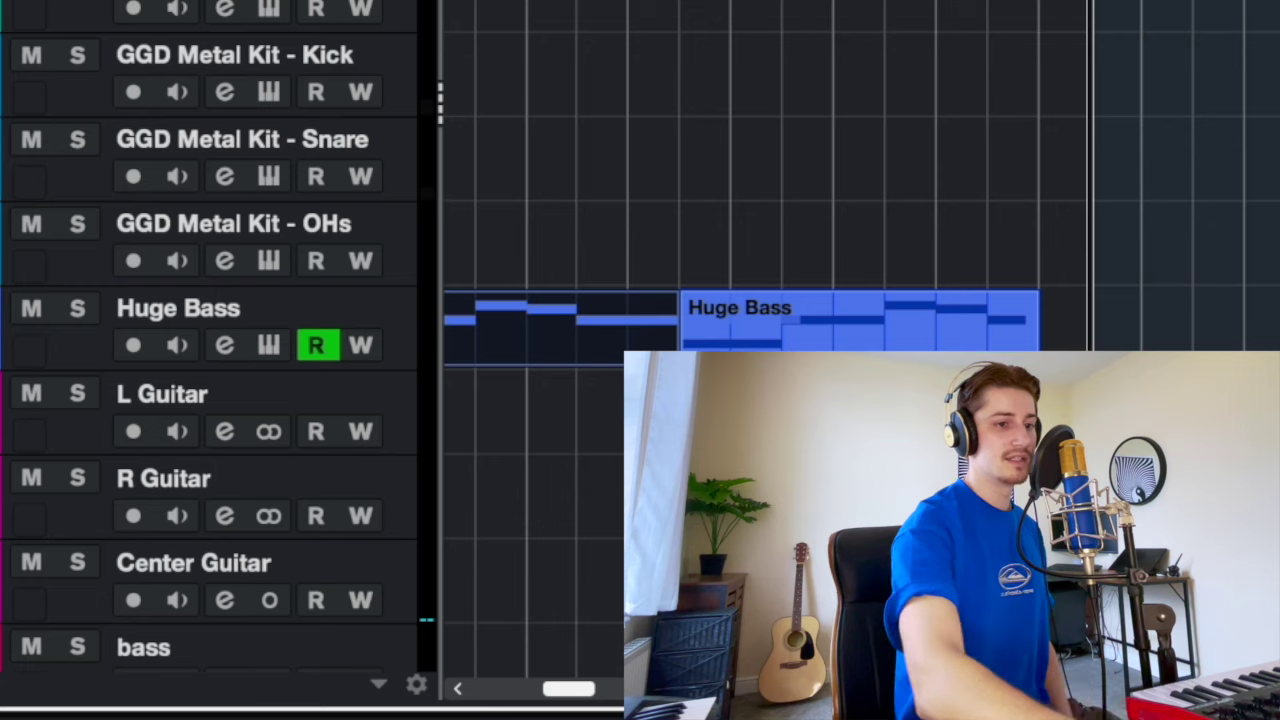
scroll(774, 200, "down", 2)
key("space")
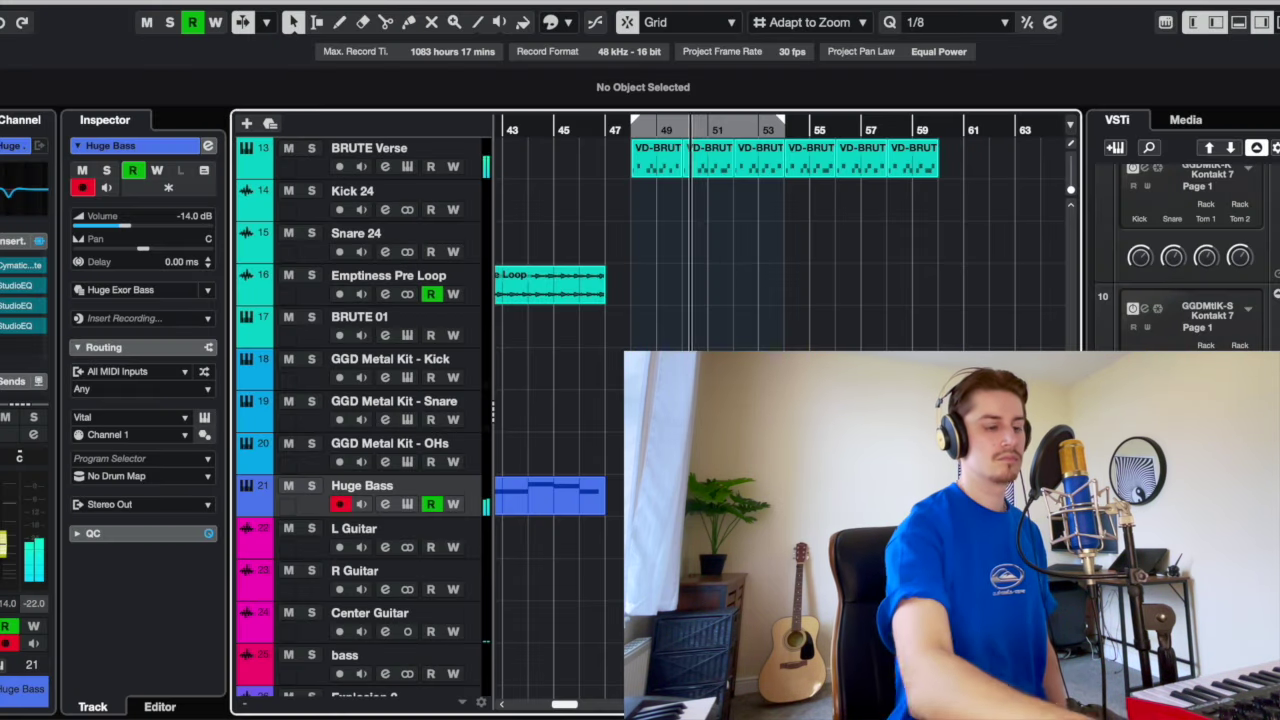
key("space")
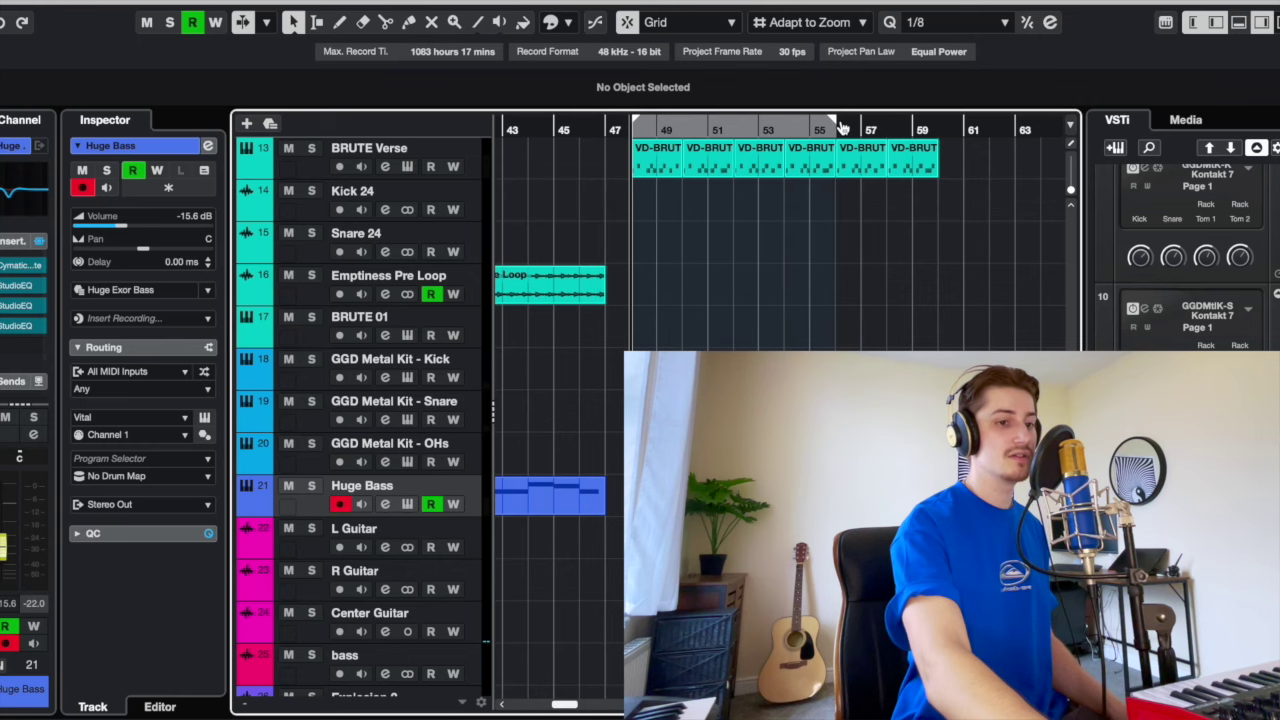
Step: Draw a part on the GGD Metal Kit - Kick track from bar 48 to bar 53 and open it in the Drum Editor
scroll(843, 128, "right", 1)
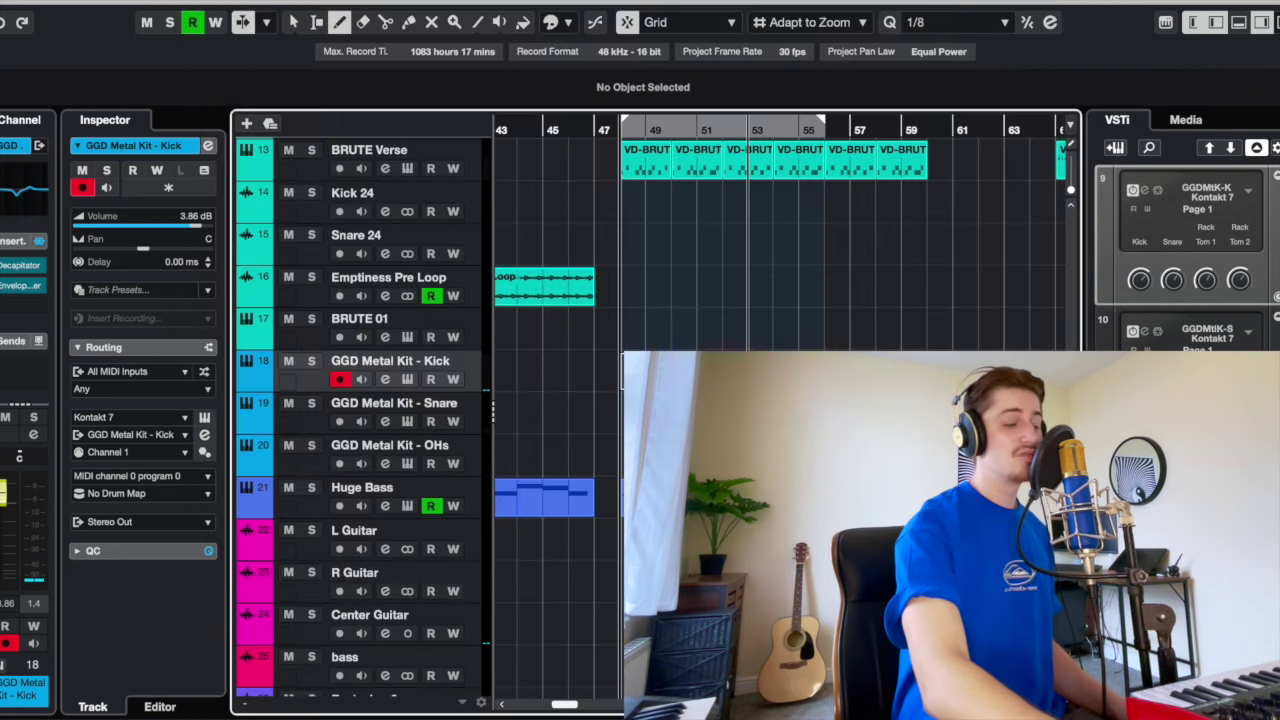
left_click(688, 370)
left_click(372, 3)
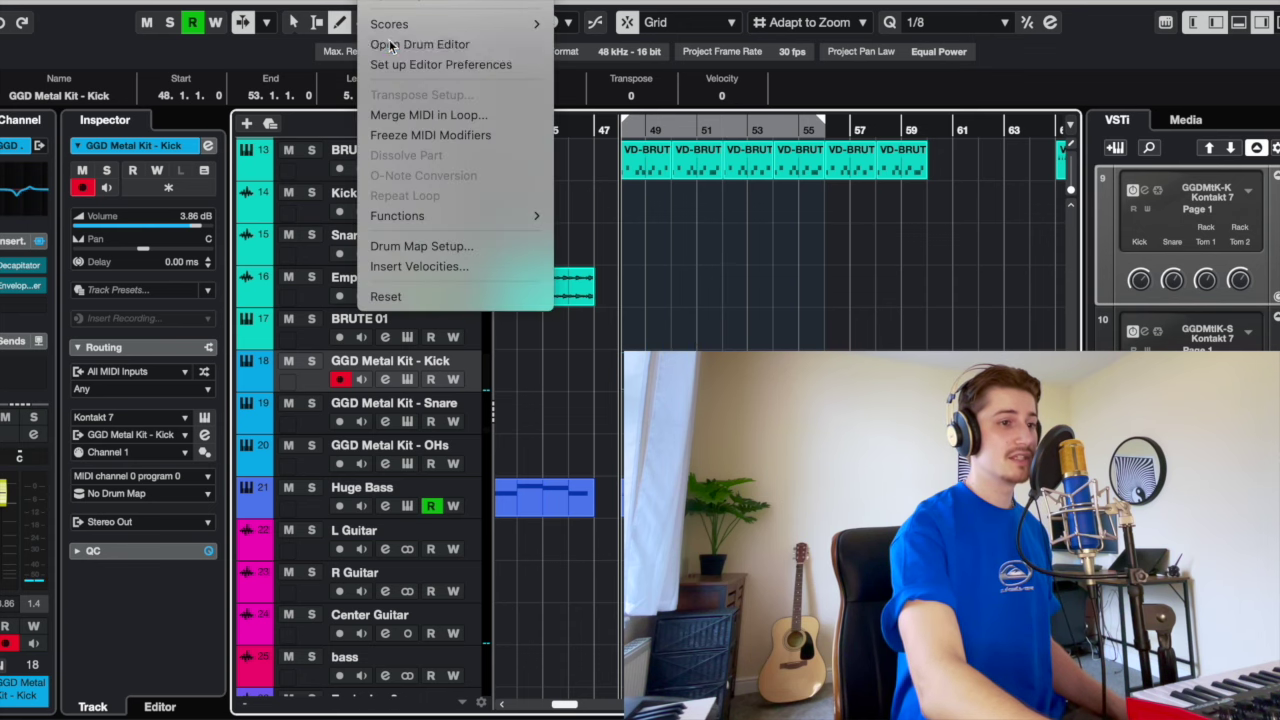
left_click(385, 46)
scroll(463, 180, "left", 2)
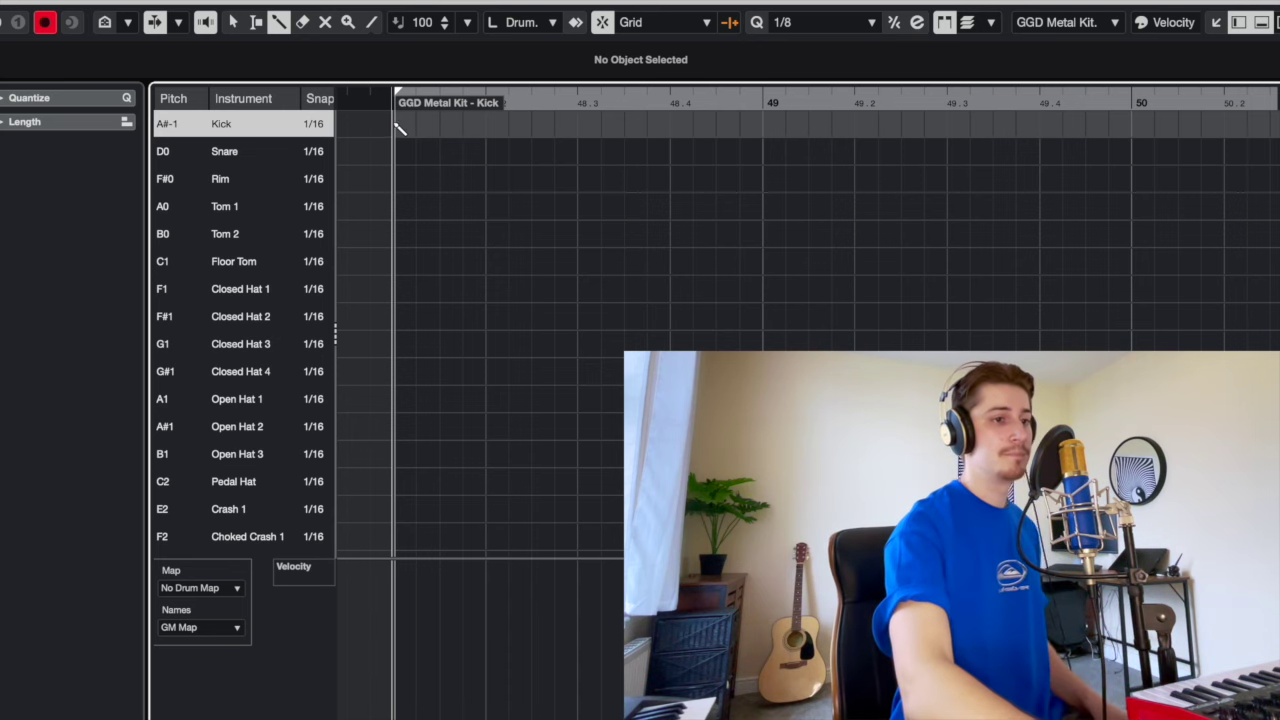
Step: Enter a two-bar kick and snare pattern over bars 48 and 49, with snares on beats 2 and 4
left_click(486, 151)
left_click(624, 123)
left_click(670, 151)
left_click(739, 123)
left_click(716, 124)
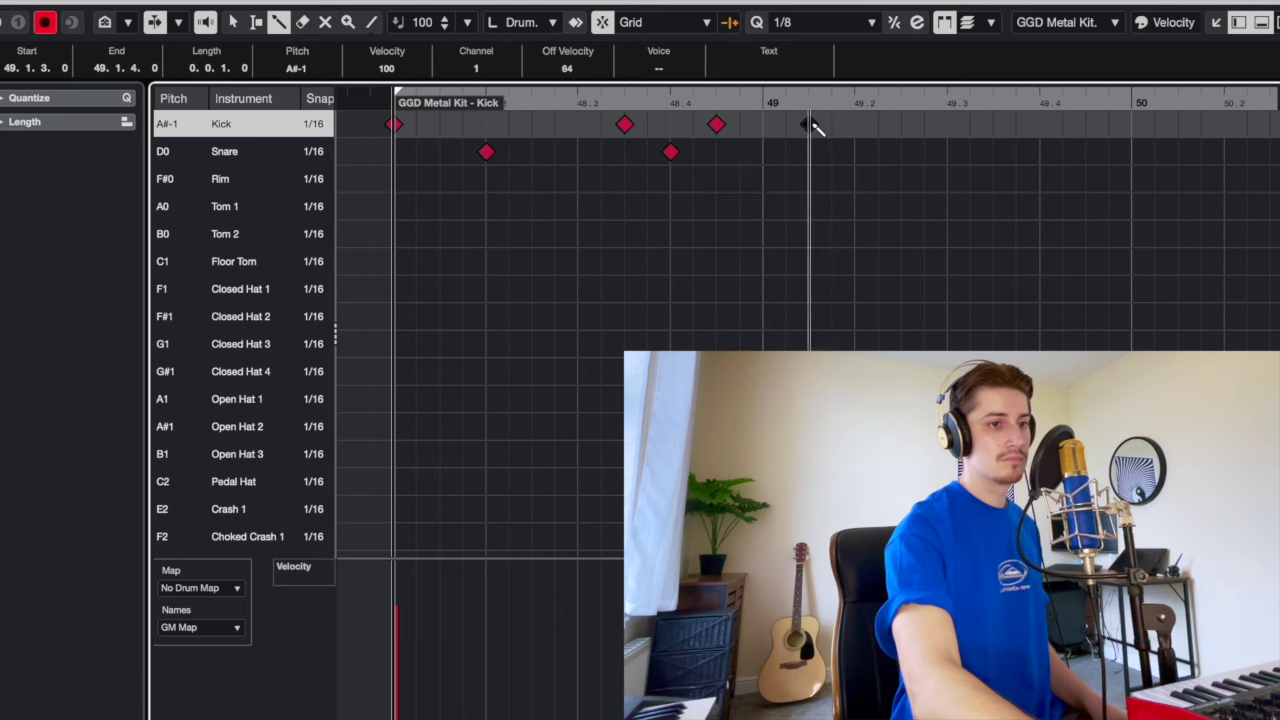
left_click(855, 152)
left_click(947, 124)
left_click(1040, 151)
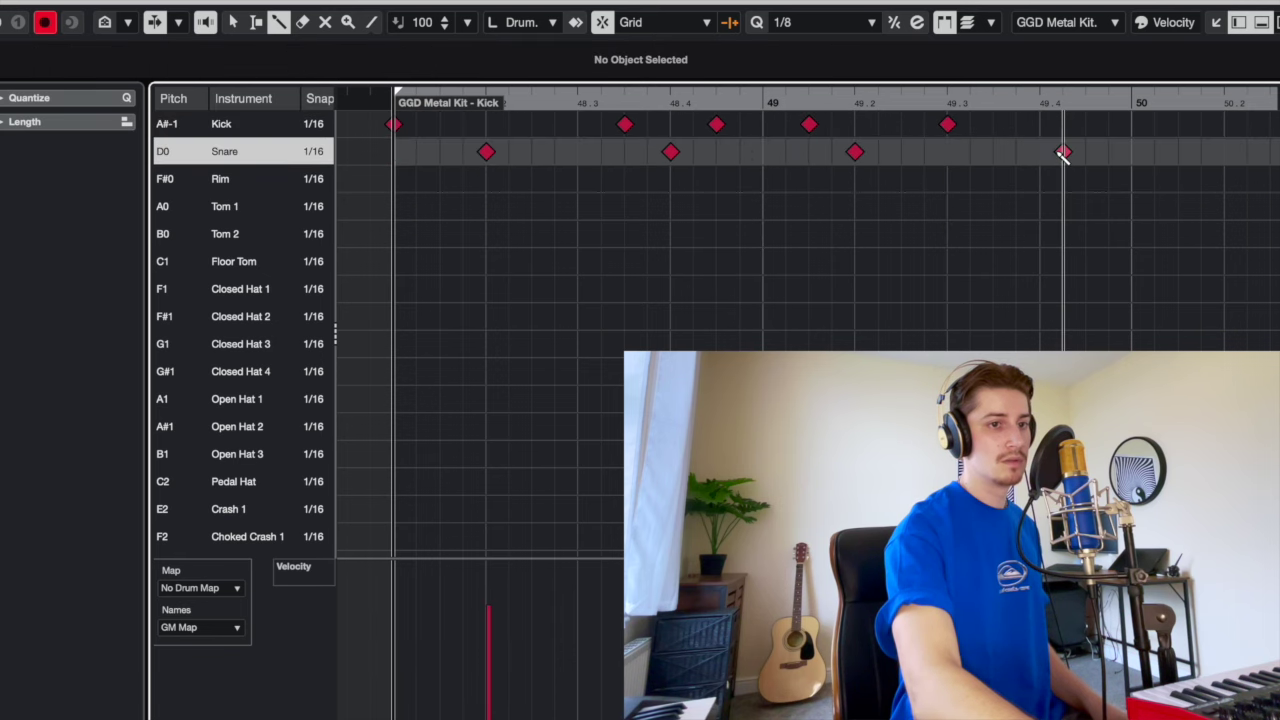
Step: Add a Crash 1 hit at the start of bar 48 and eighth-note Open Hat 1 hits following it
left_click(398, 511)
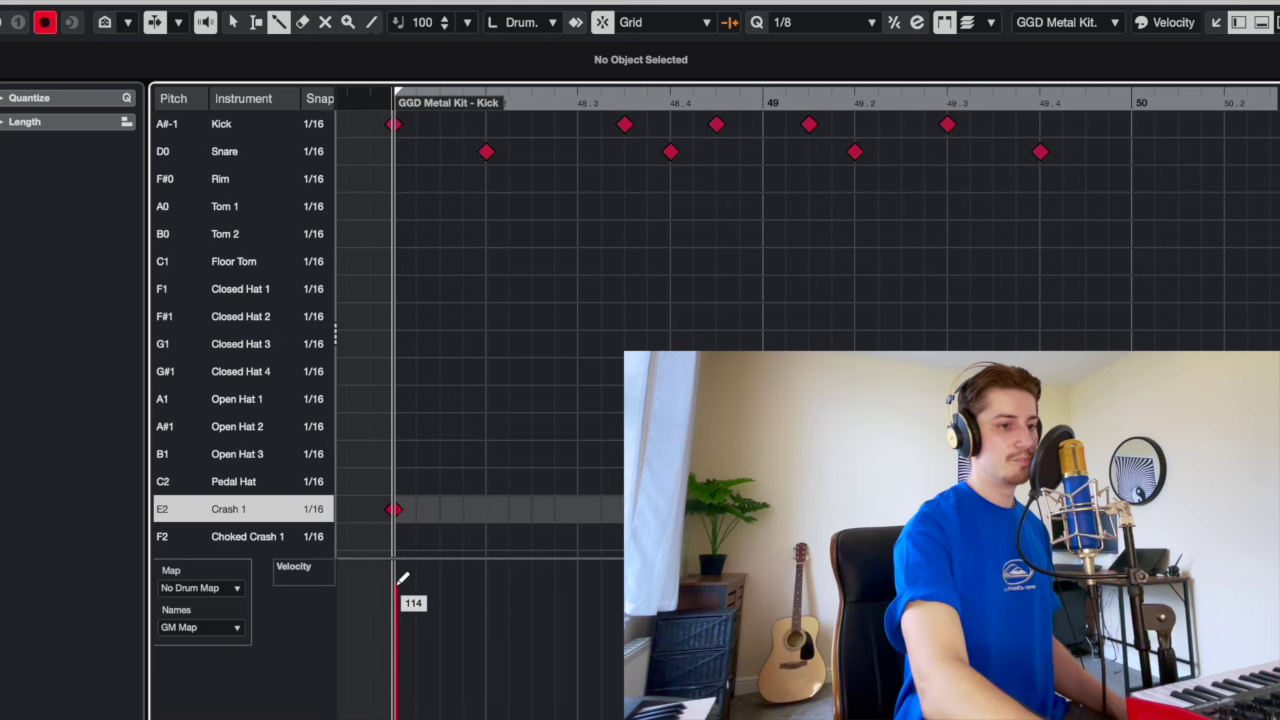
left_click(443, 400)
left_click(486, 400)
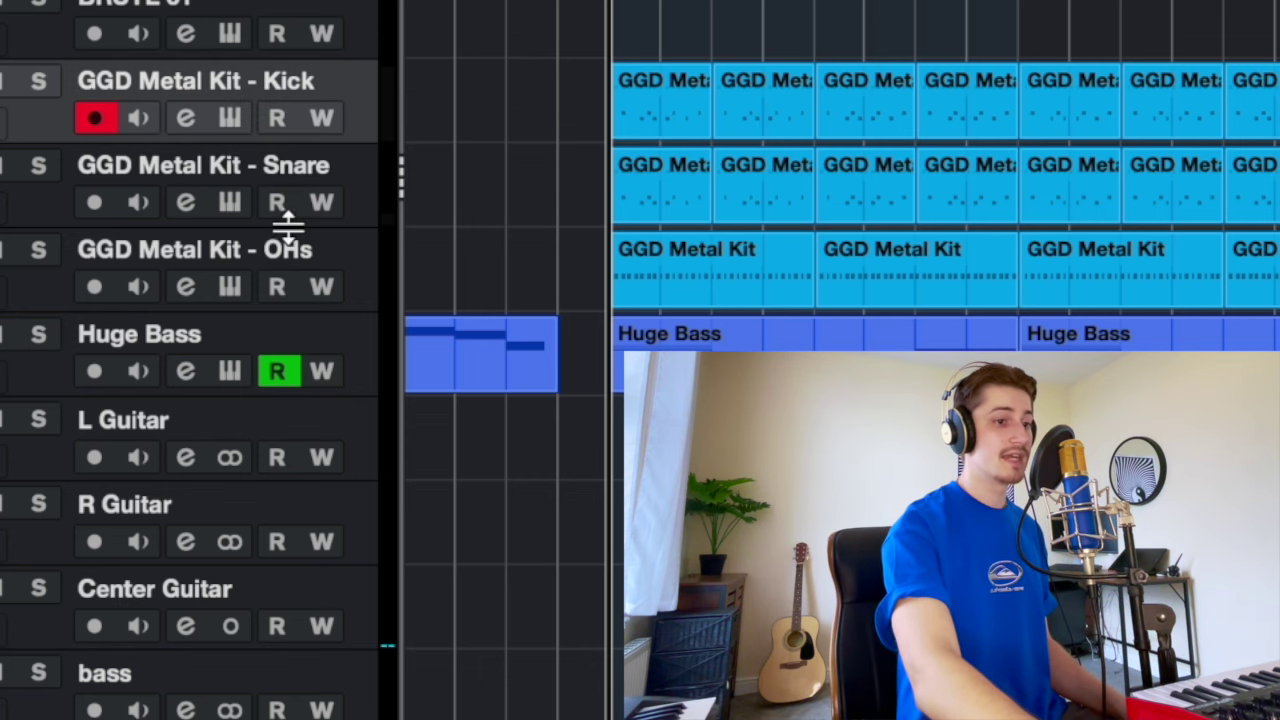
Step: Examine the Decapitator insert's settings on the GGD Metal Kit - Kick track
scroll(611, 268, "right", 2)
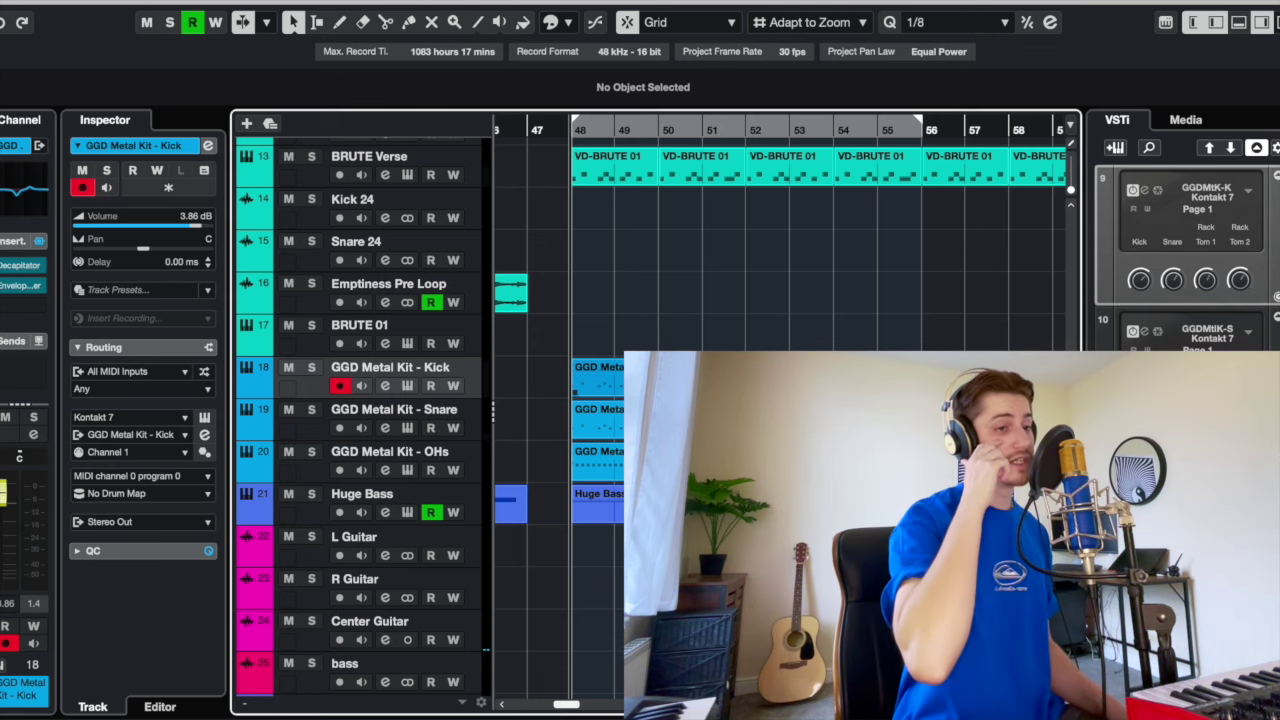
left_click(20, 265)
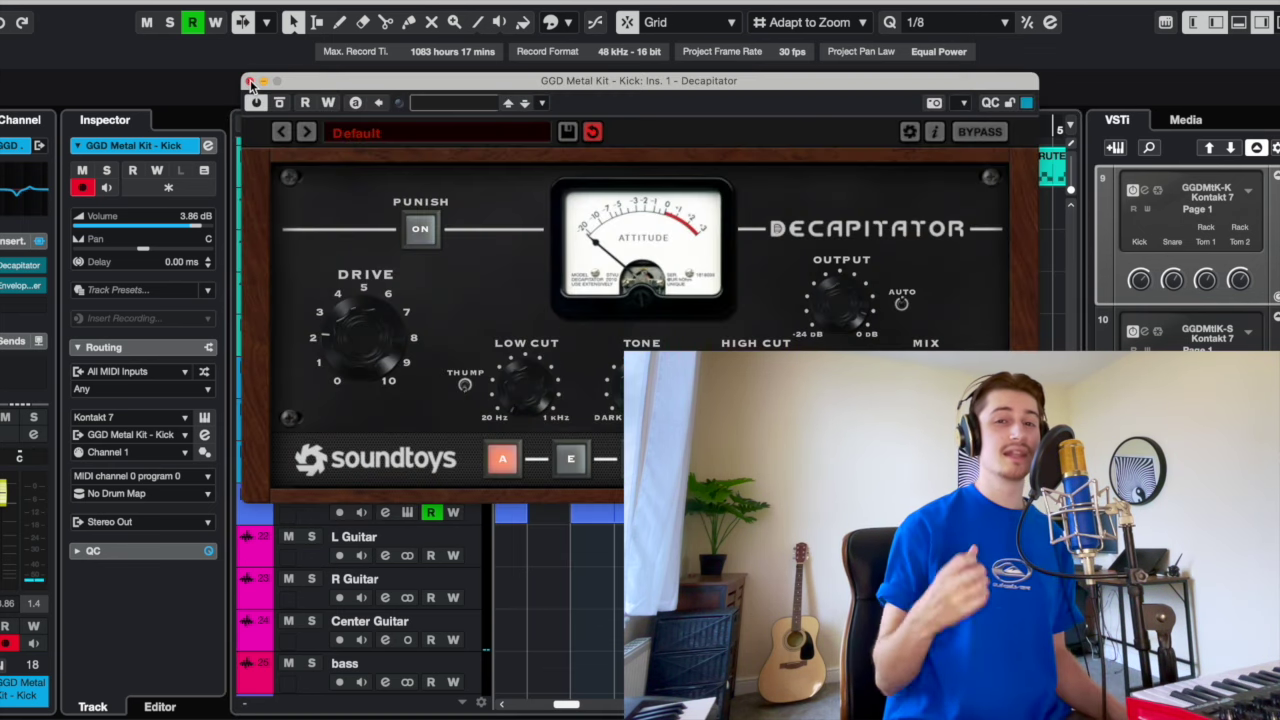
left_click(250, 81)
Step: Solo the GGD Metal Kit - Kick track and compare its sound with the EnvelopeShaper insert bypassed and active
left_click(17, 287)
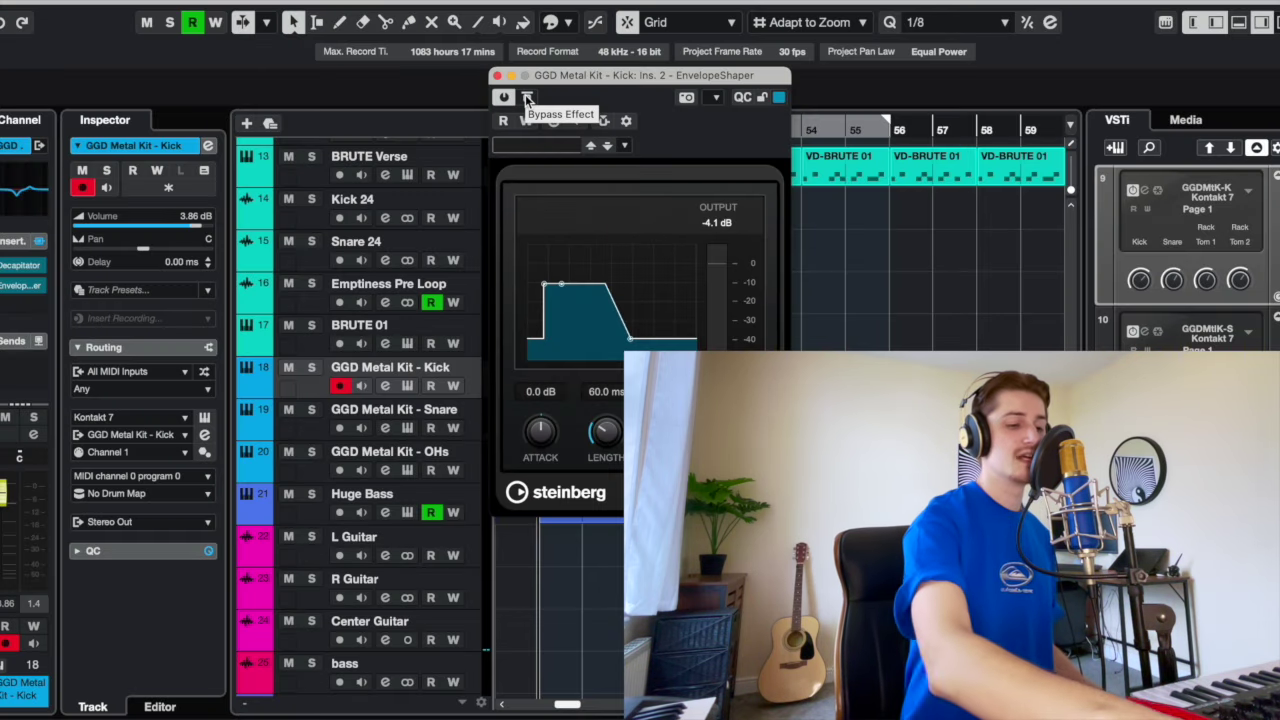
key("s")
left_click(527, 97)
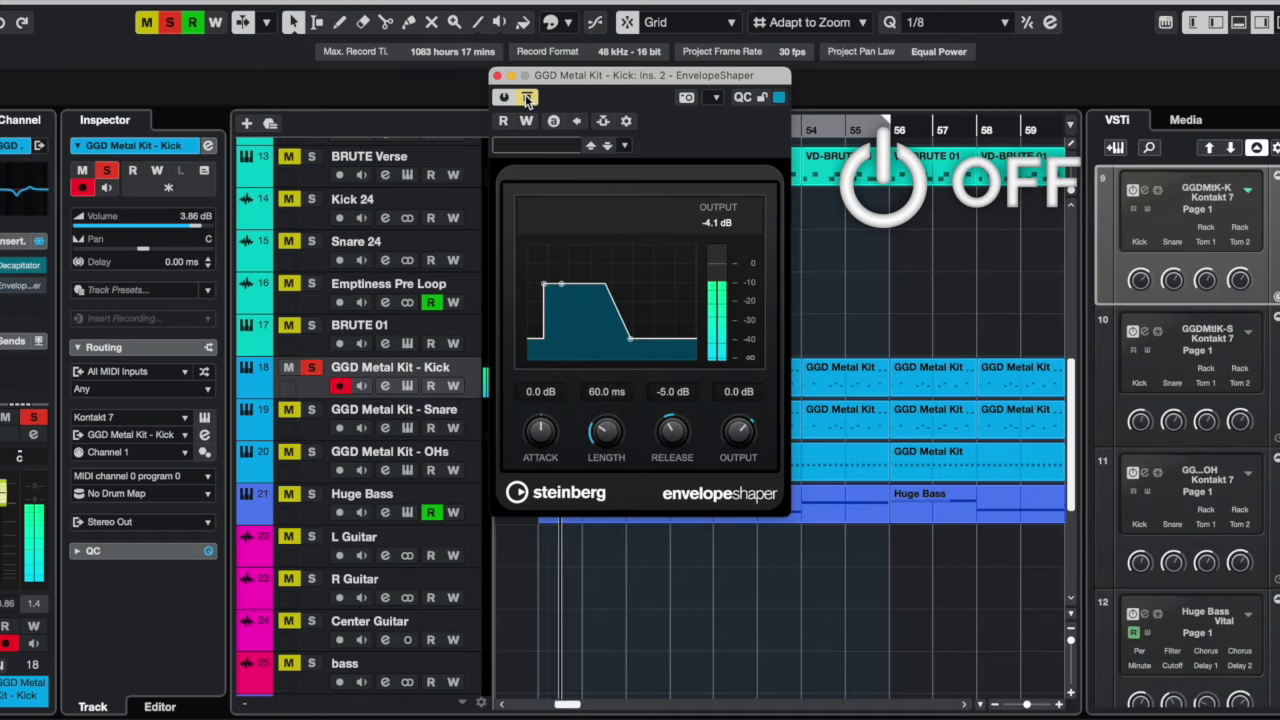
left_click(527, 97)
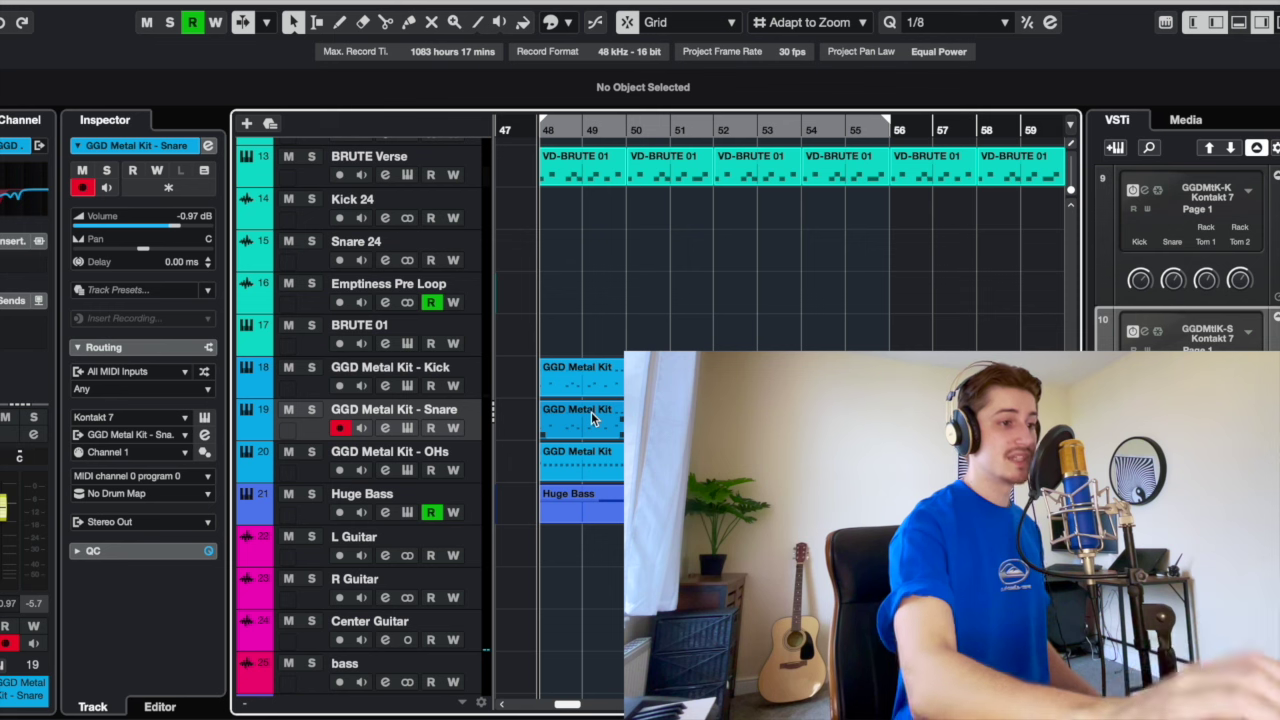
Step: Examine the GGD Metal Kit - Snare channel's equalizer, including its 100 Hz low cut, while playing the section
left_click(207, 146)
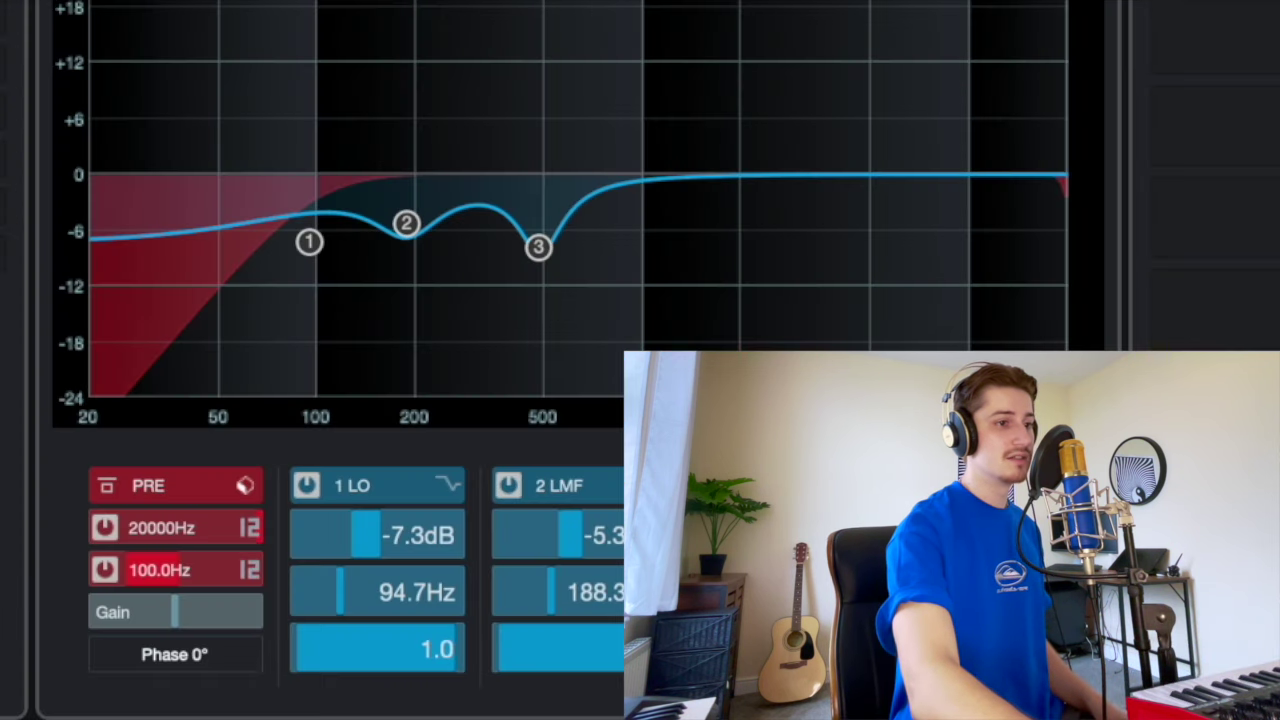
left_click(105, 570)
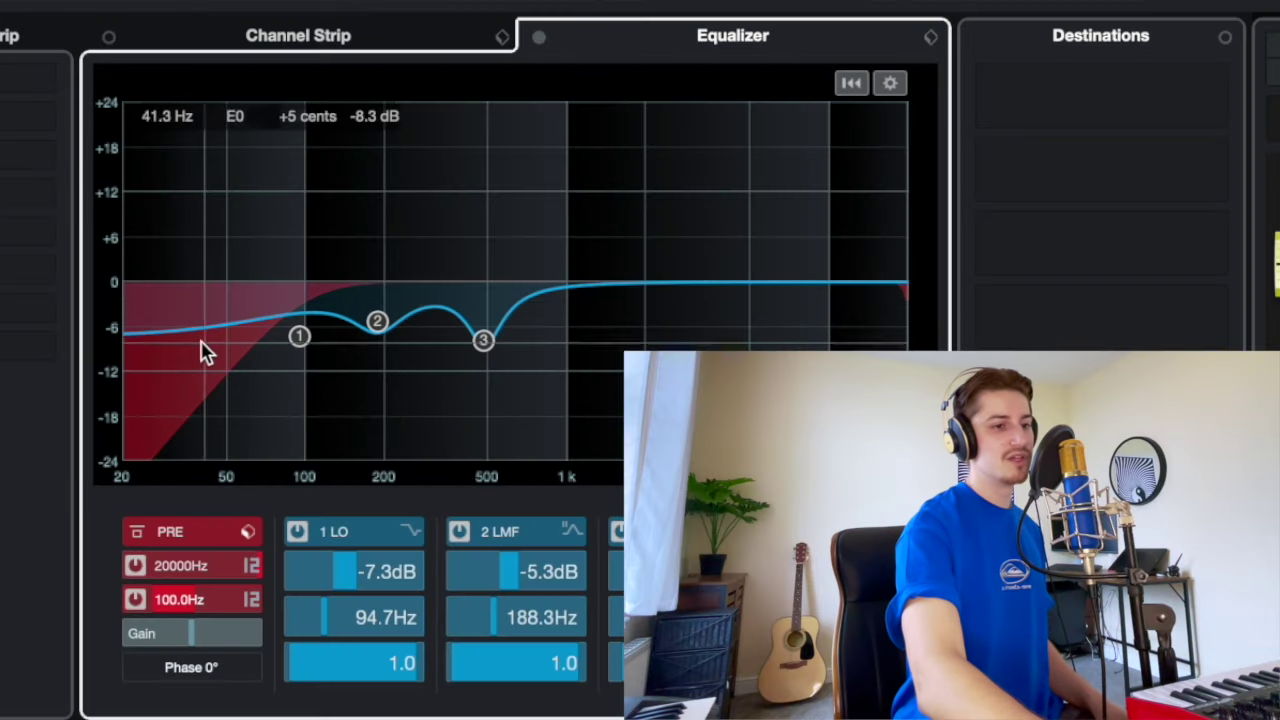
key("space")
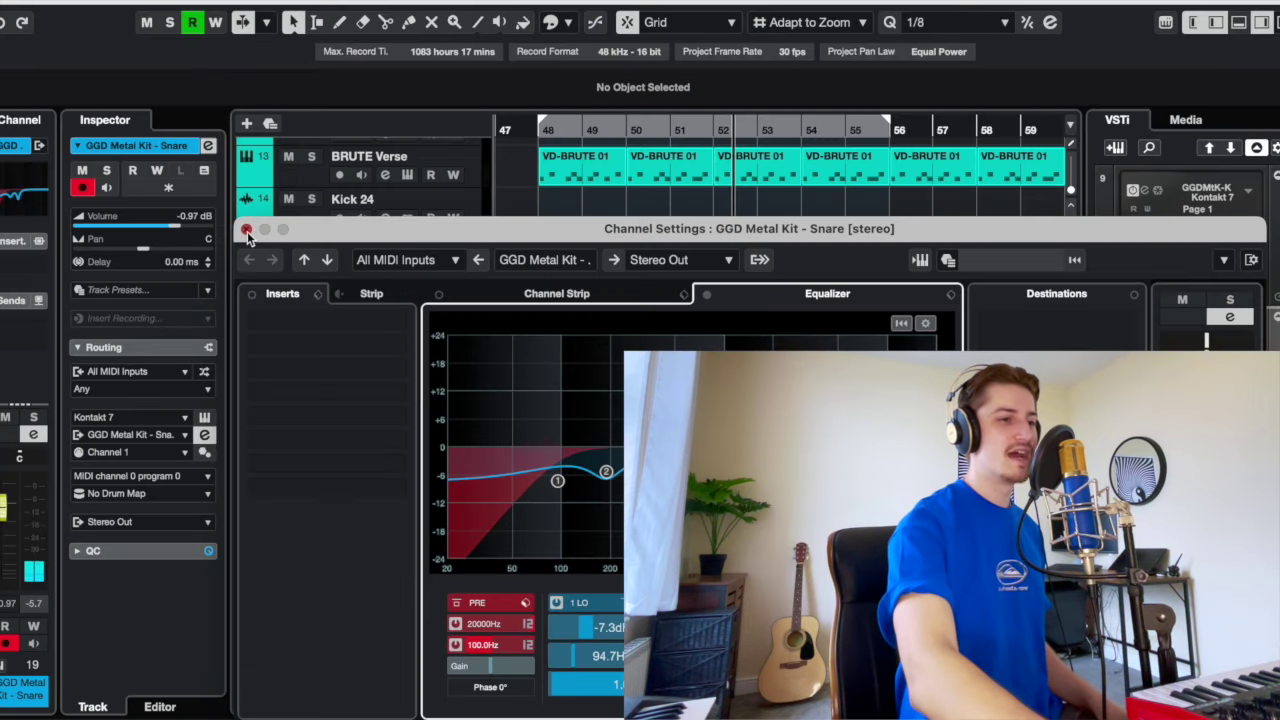
key("e")
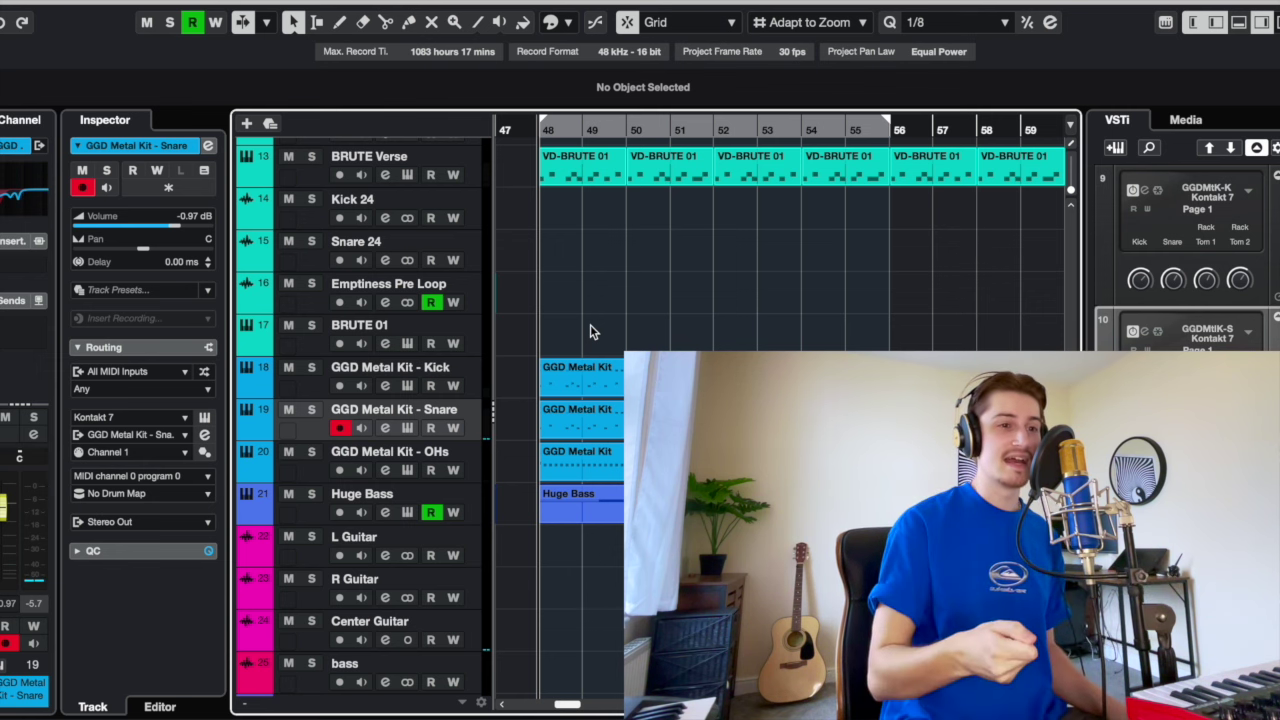
Step: Play the GGD Metal Kit - Snare track on its own from bar 48, ending with solo off and playback stopped
key("s")
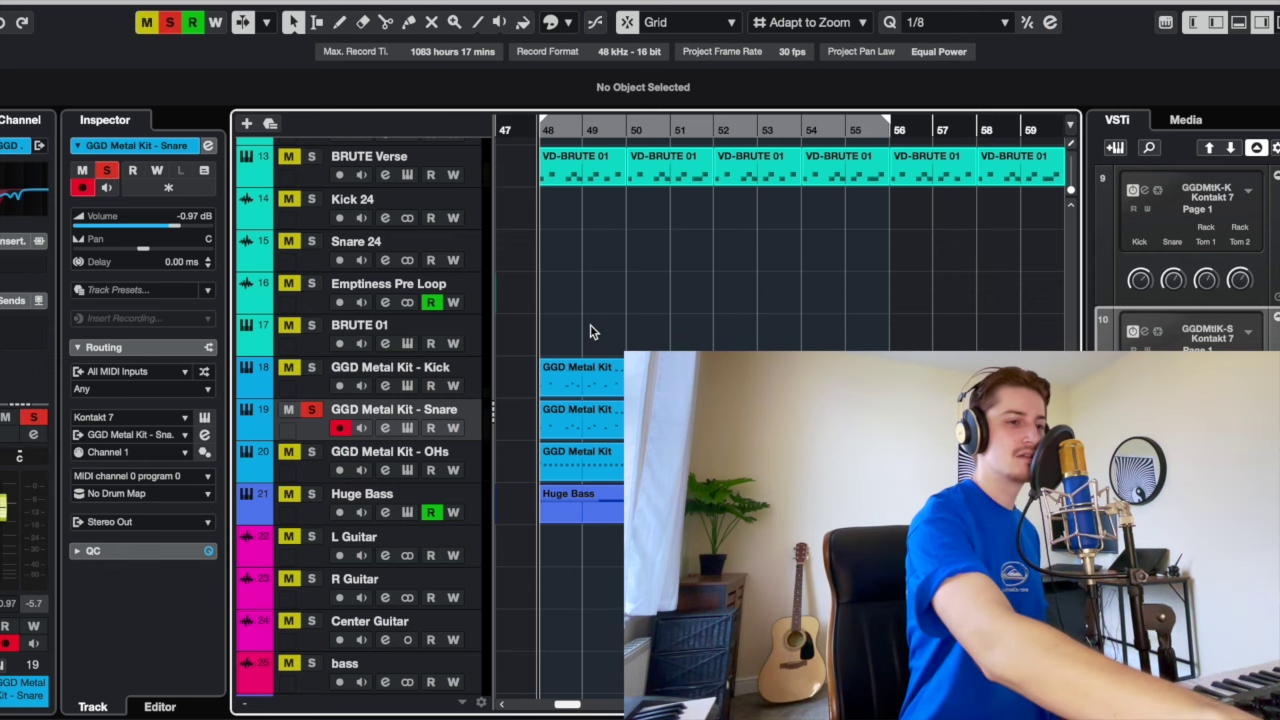
key("space")
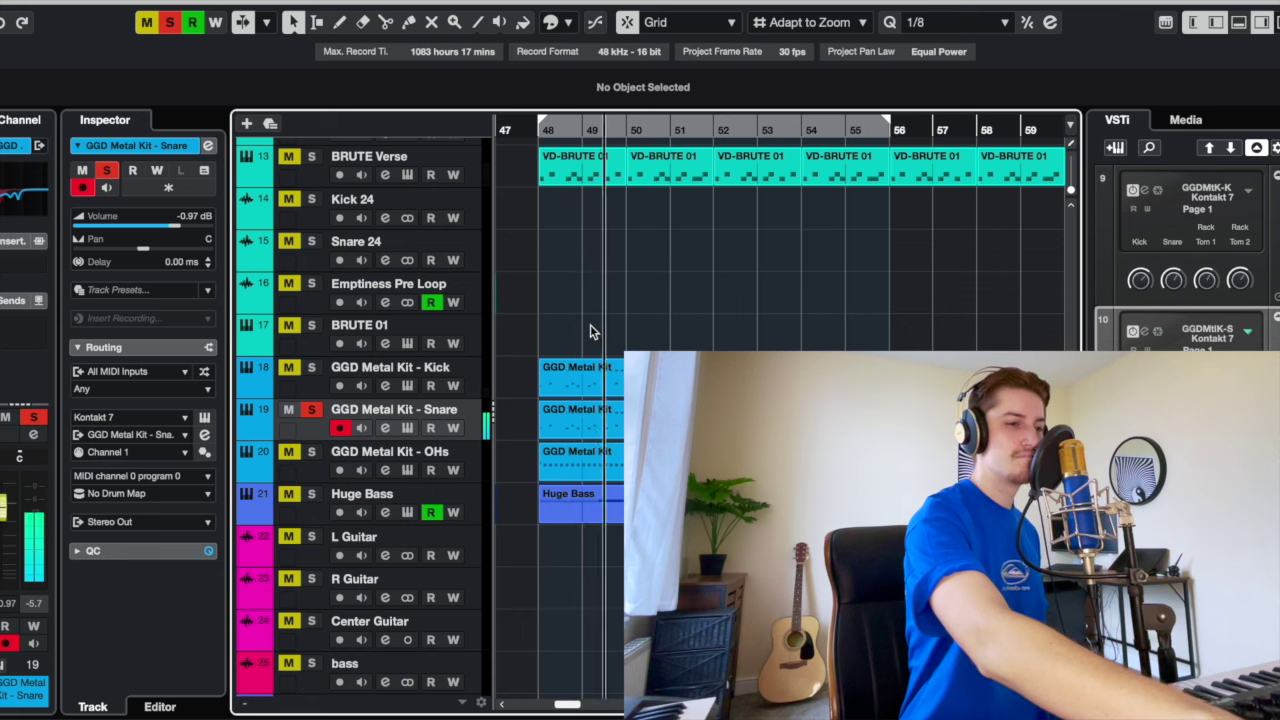
key("s")
key("space")
Step: Examine the equalizer bands, Decapitator and Teletronix LA-2A compressor on the GGD Metal Kit - OHs track
key("Down")
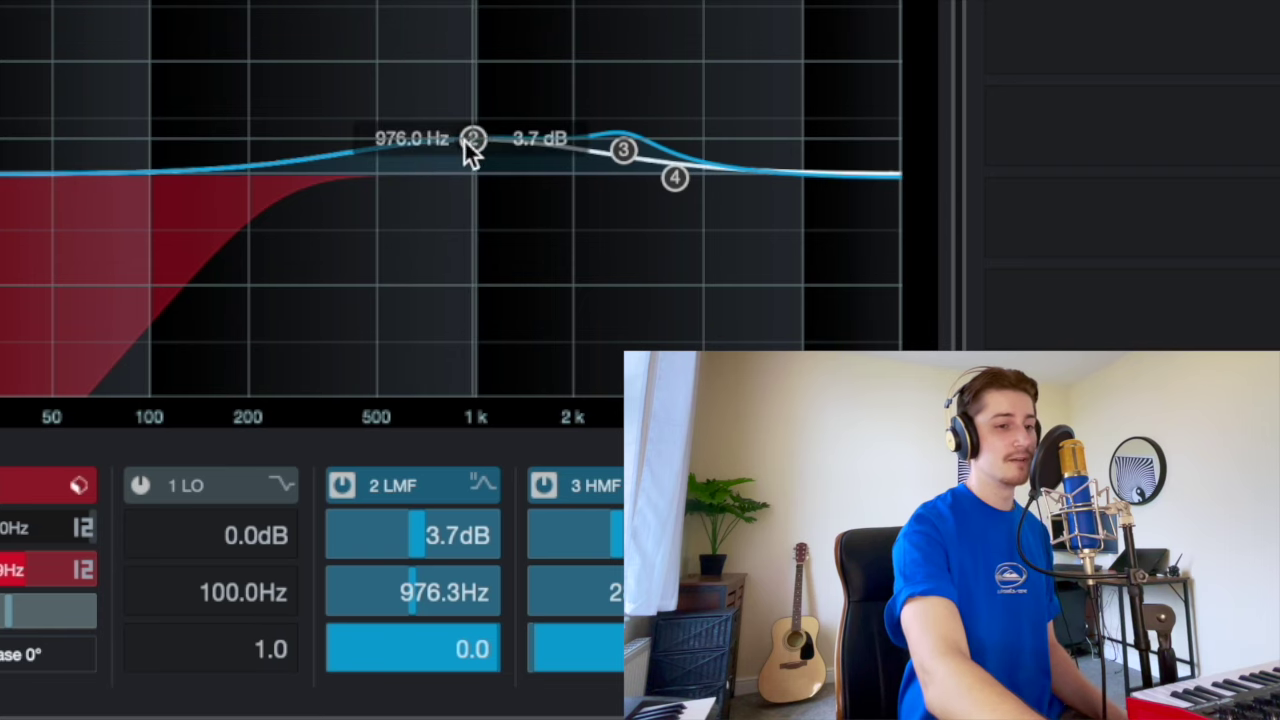
mouse_move(458, 140)
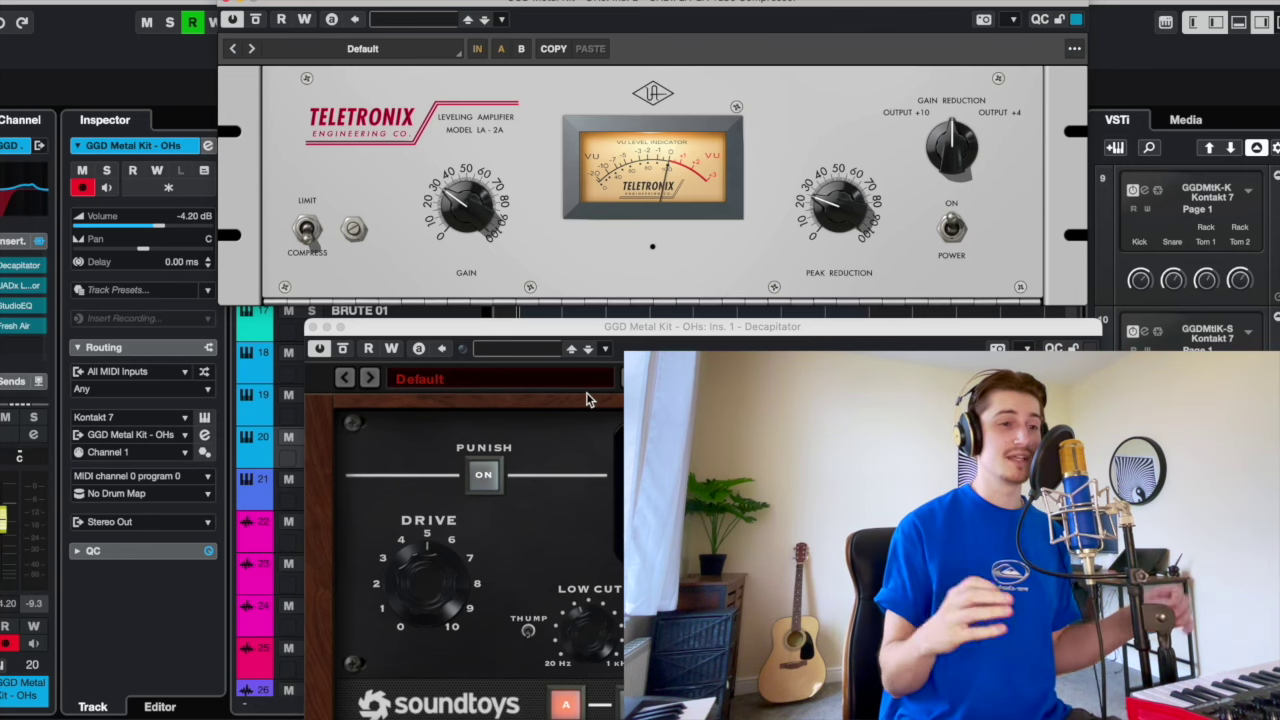
left_click_drag(520, 326, 507, 315)
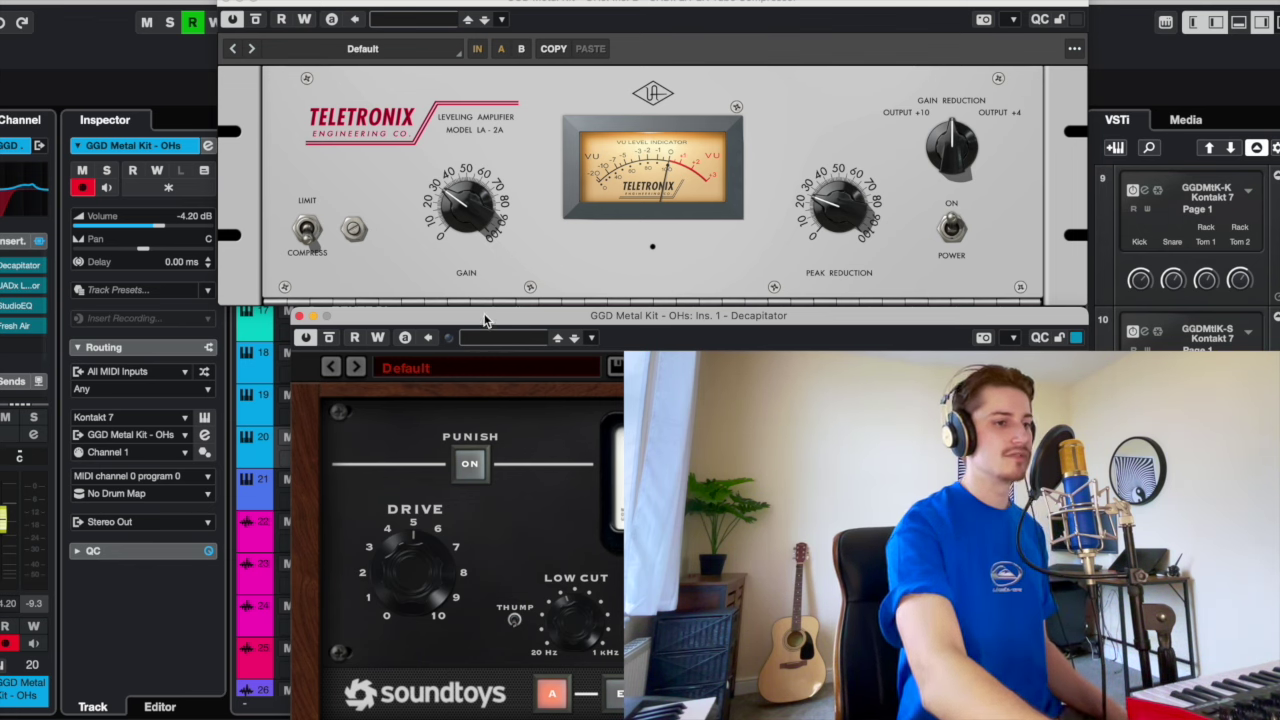
left_click(521, 118)
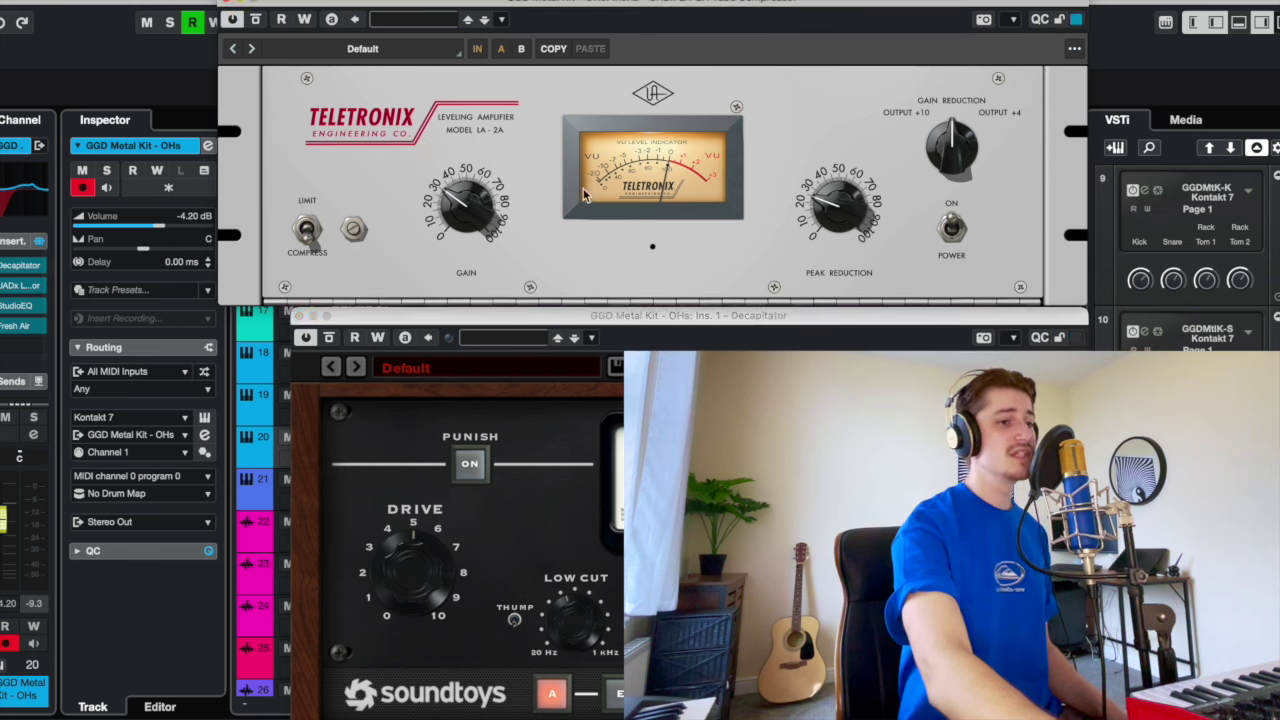
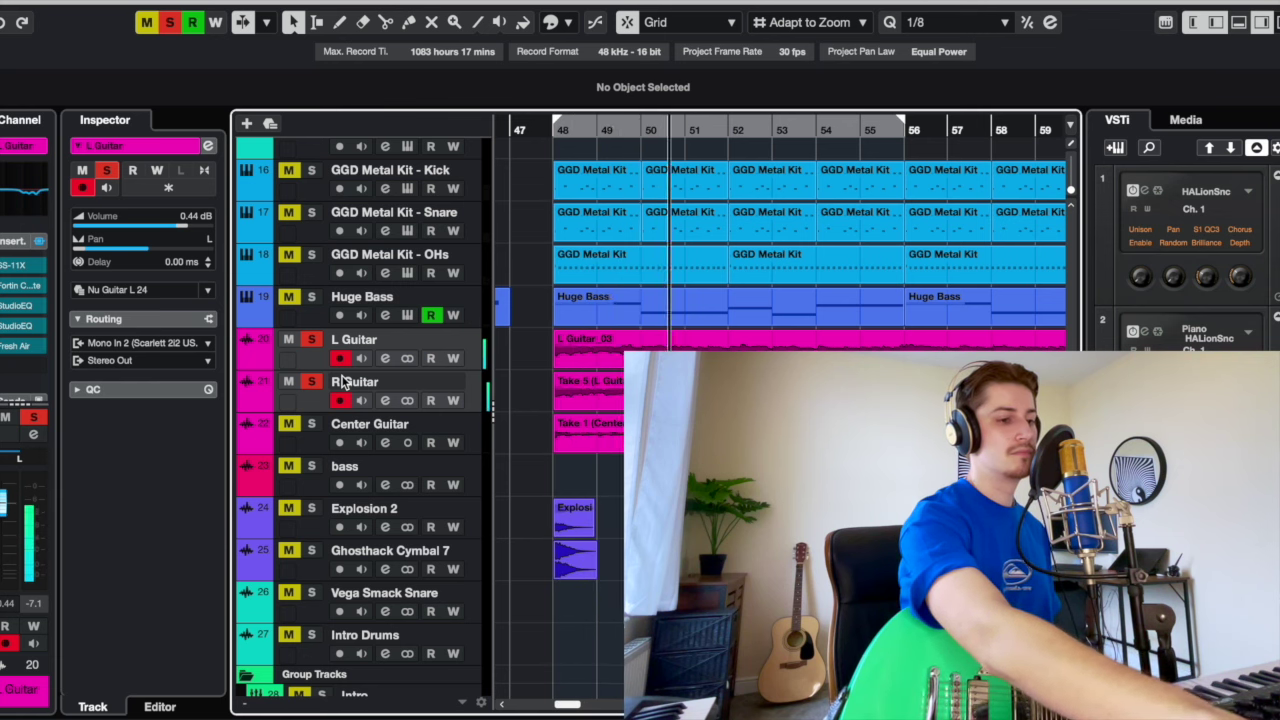
Step: Unsolo the L and R Guitar tracks and examine the overdrive models in L Guitar's SS-11X insert
key("s")
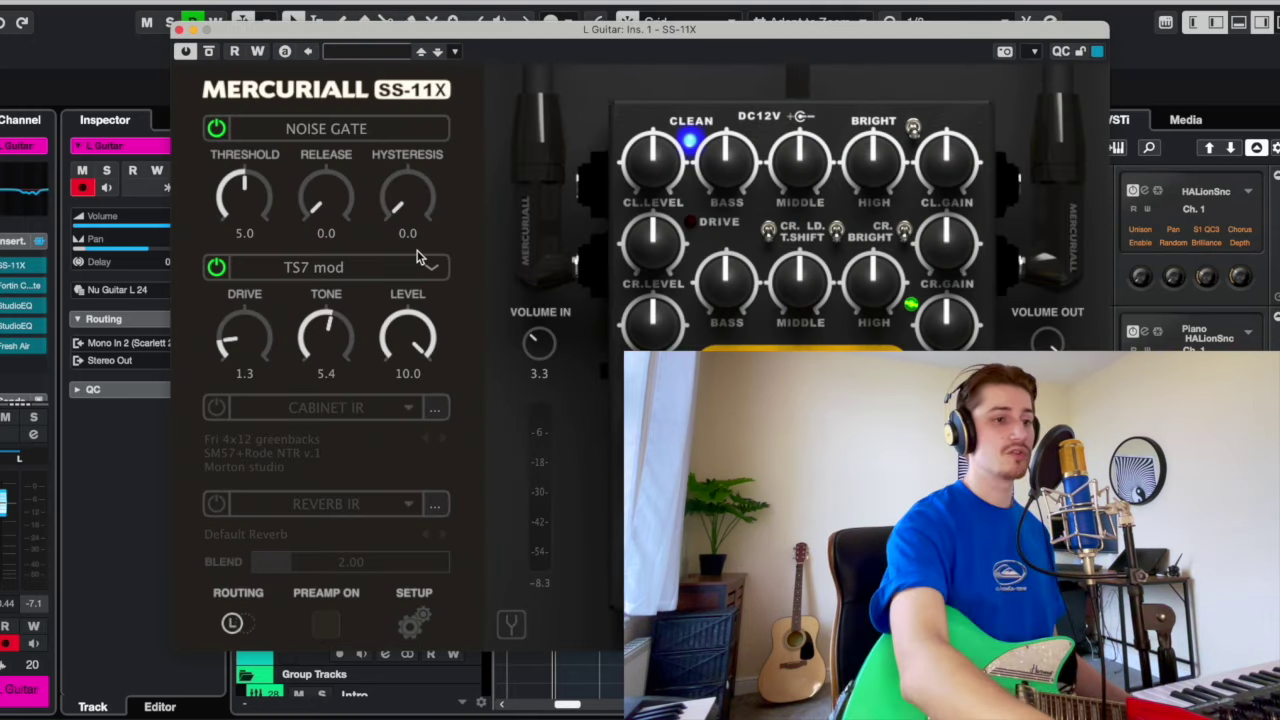
left_click(313, 267)
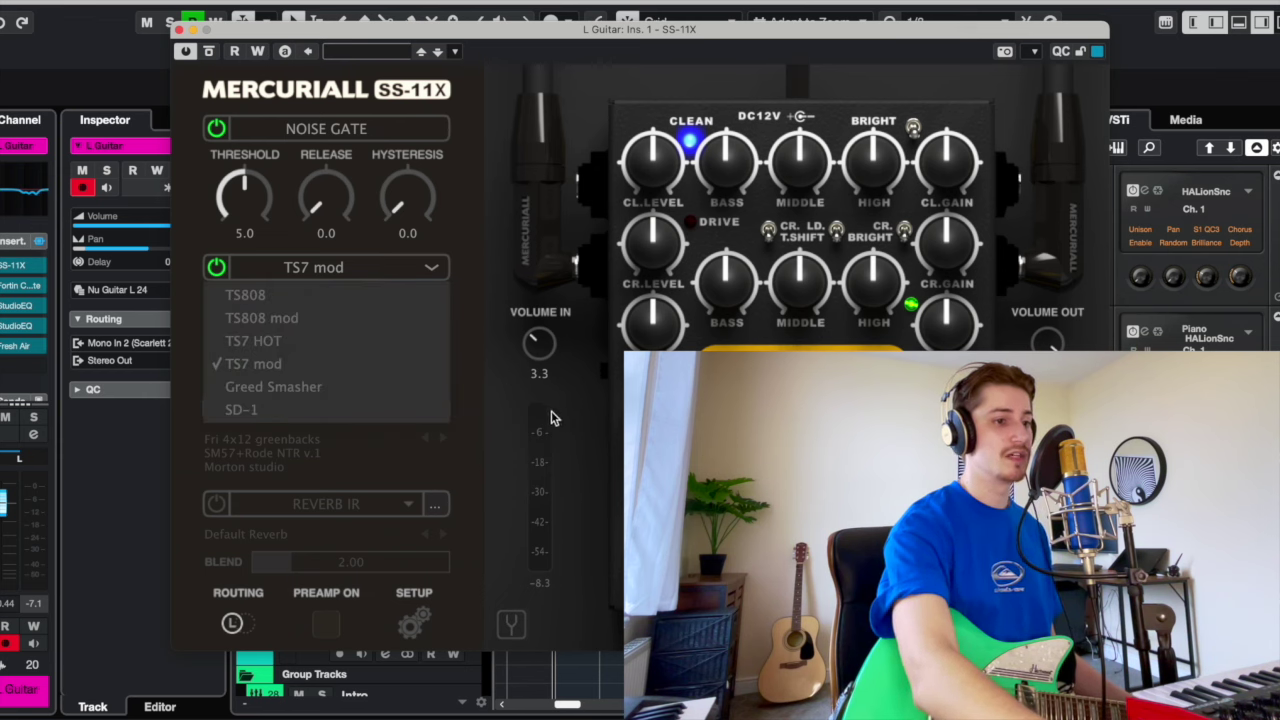
left_click(503, 408)
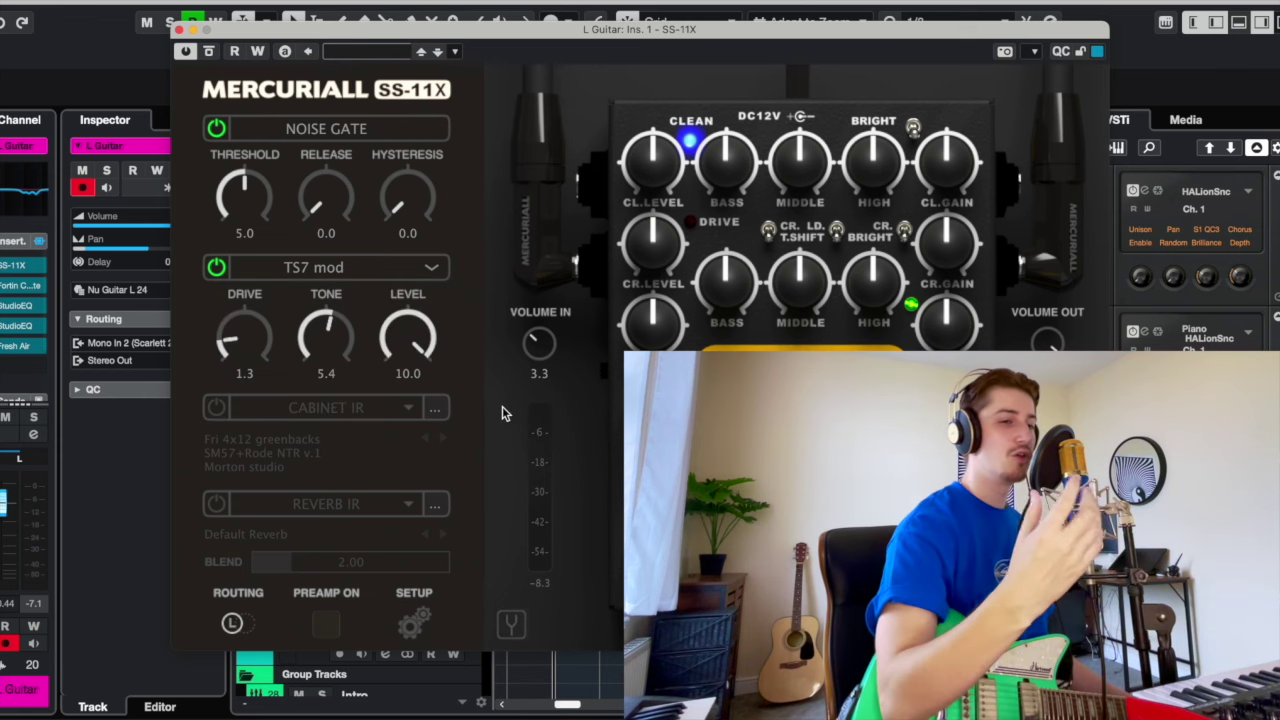
left_click(179, 31)
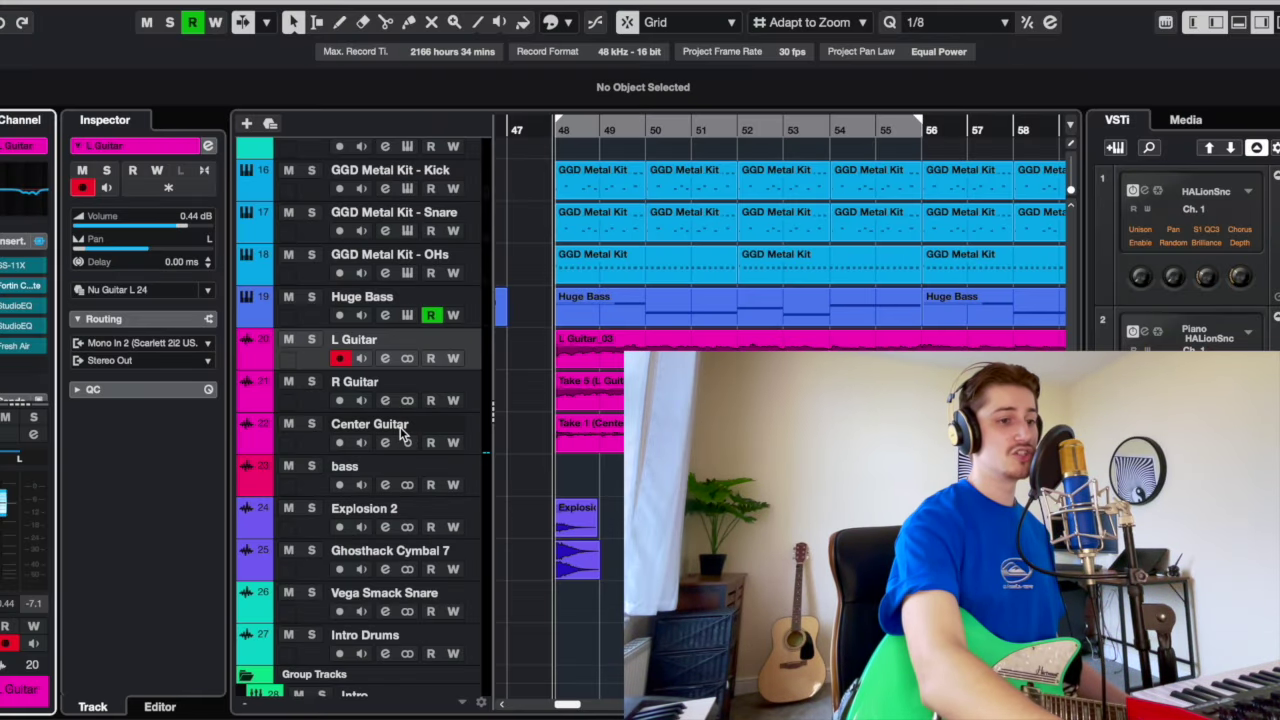
Step: Select the Center Guitar track and listen to it within the full section from bar 48
left_click(400, 430)
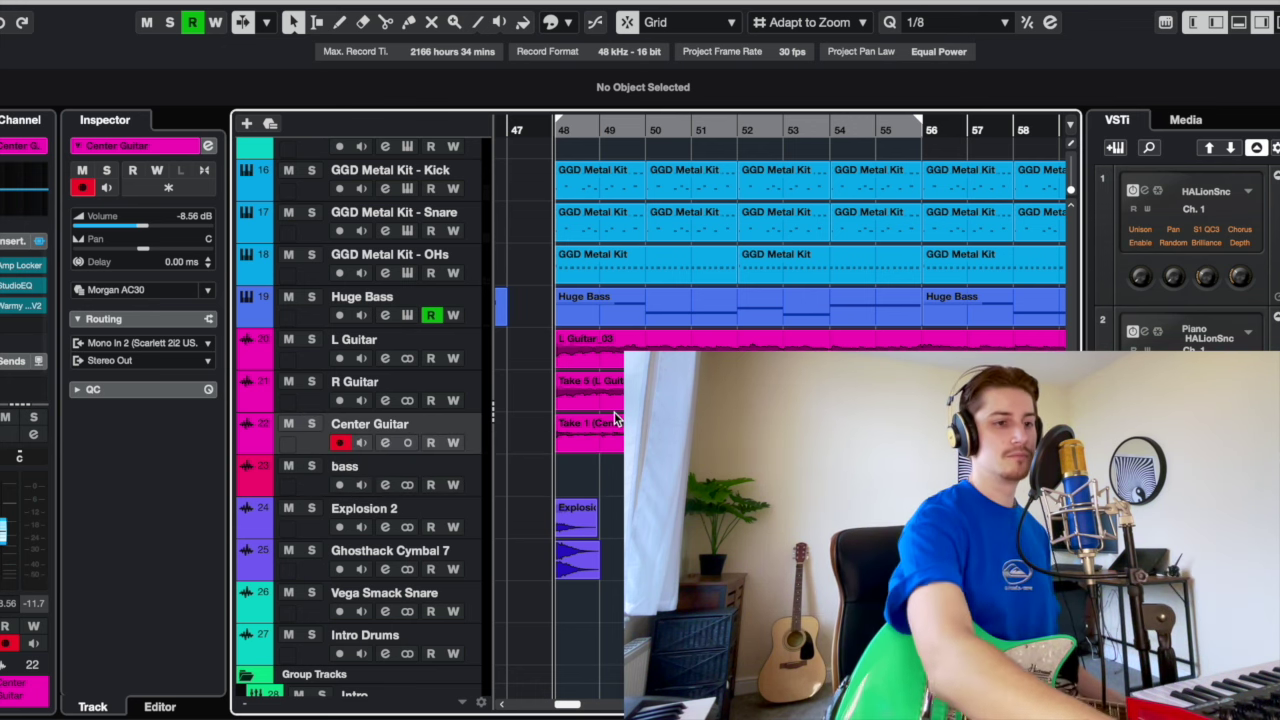
key("space")
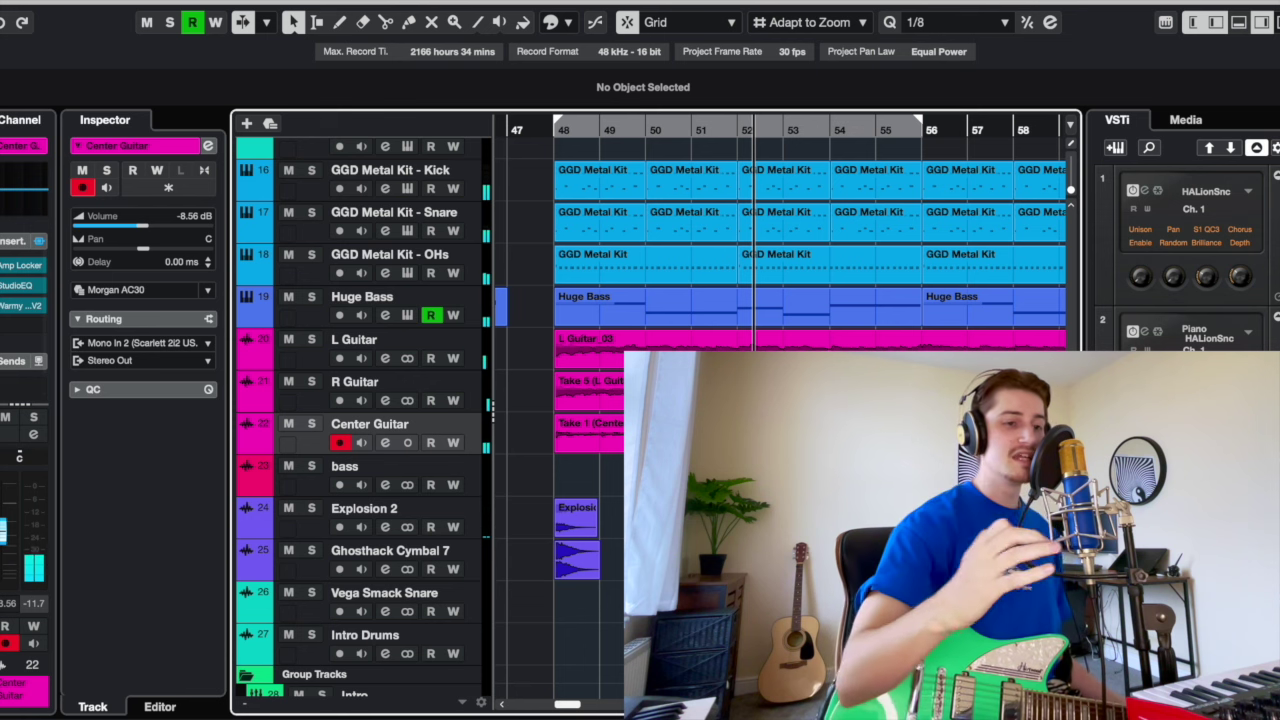
left_click(560, 134)
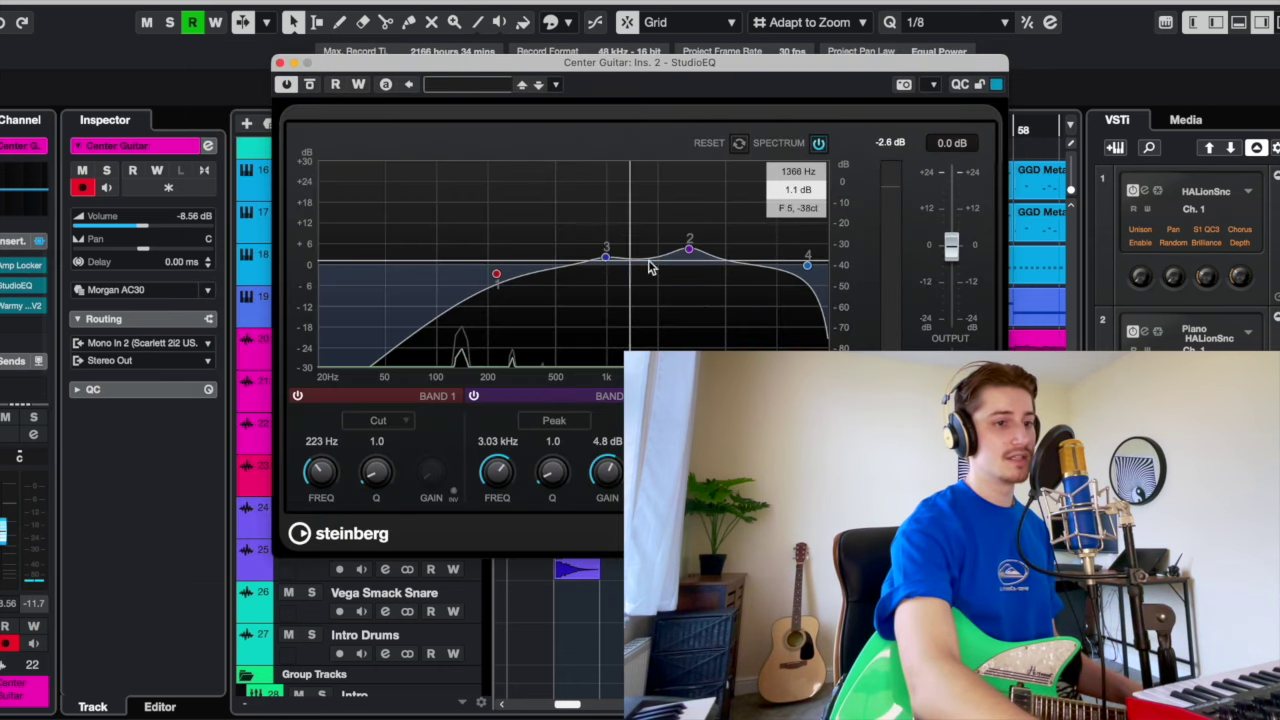
Step: Examine the StudioEQ and Warmy EP1A V2 inserts on the Center Guitar track, including the Warmy preset options
left_click(280, 63)
left_click(22, 311)
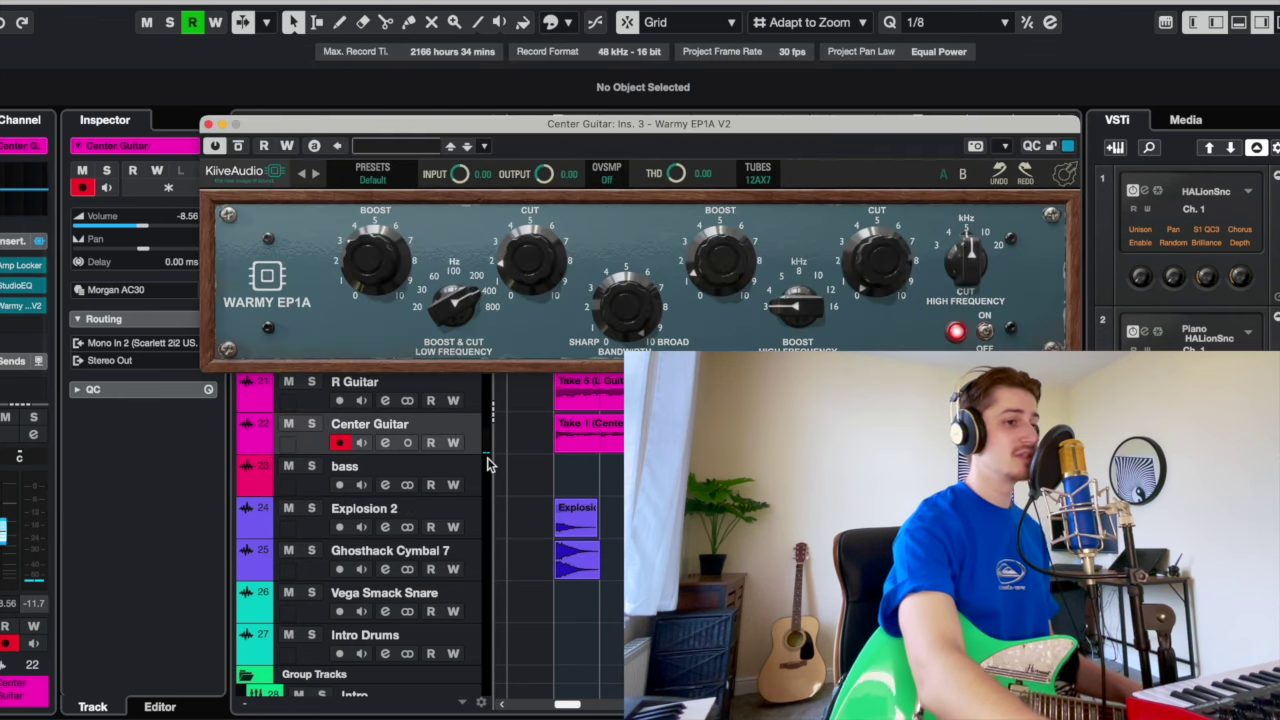
left_click(372, 173)
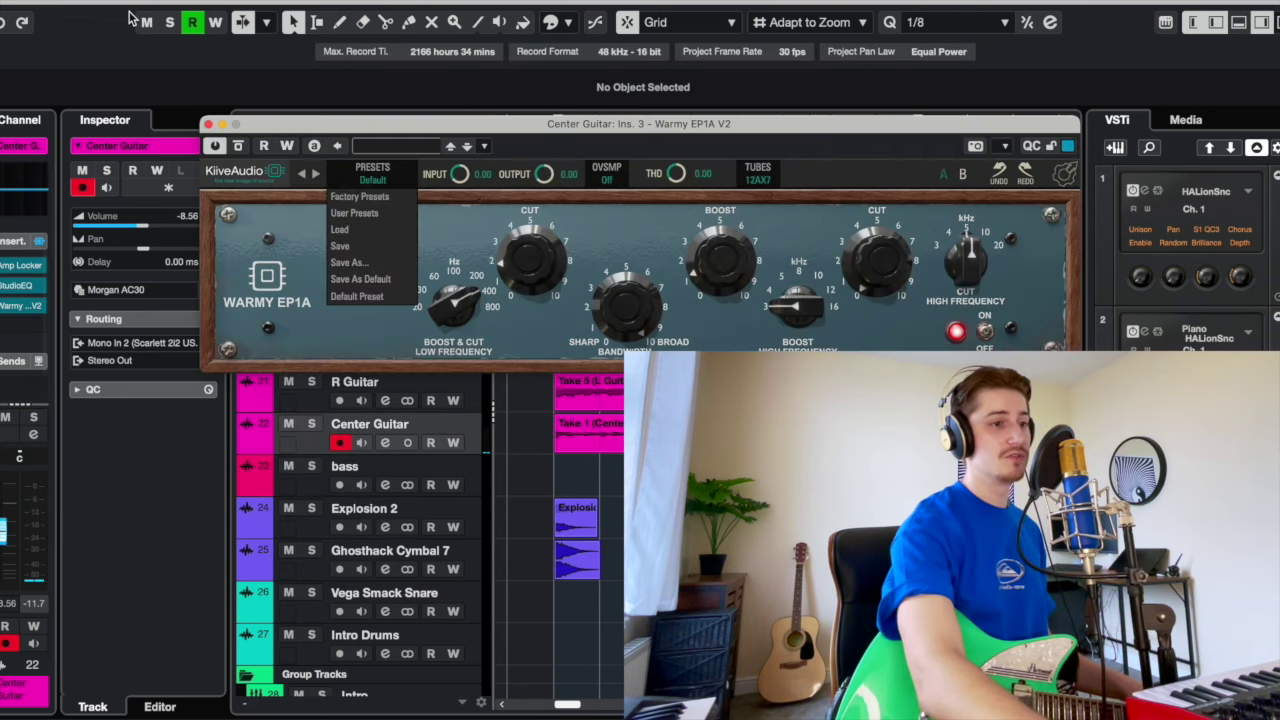
left_click(208, 125)
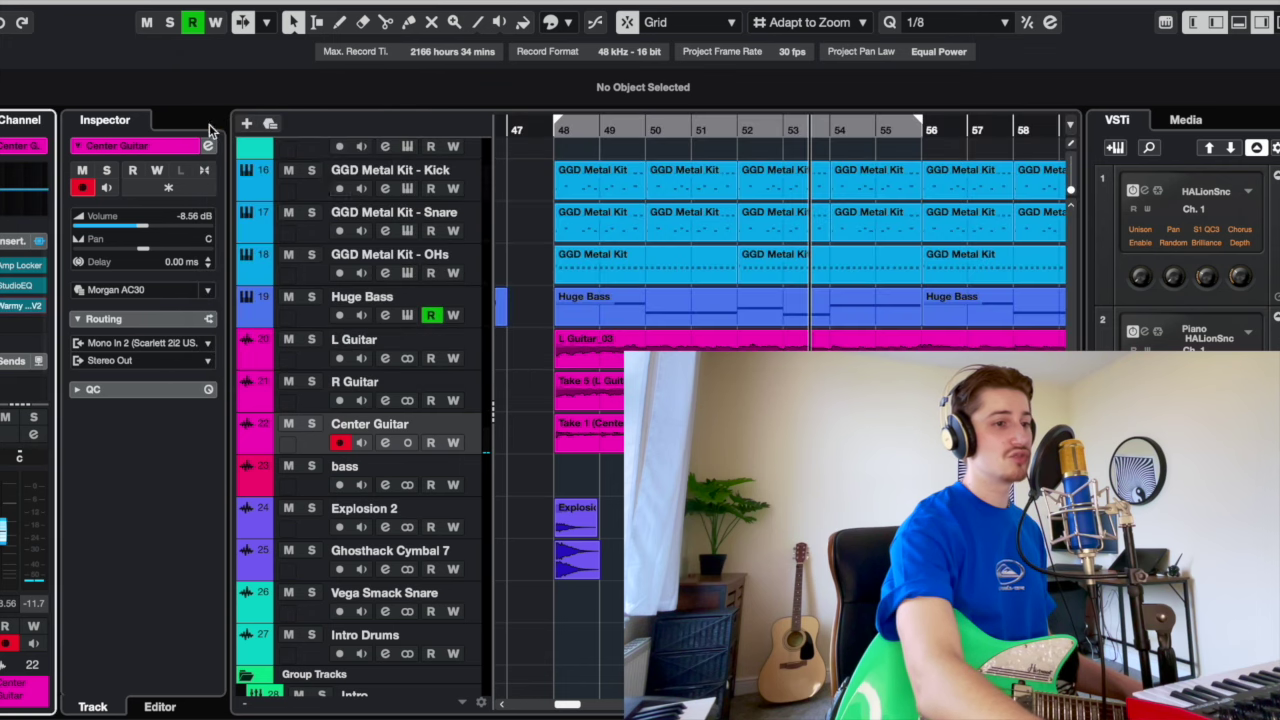
Step: Play the Center Guitar track soloed from the start of bar 48
left_click(552, 134)
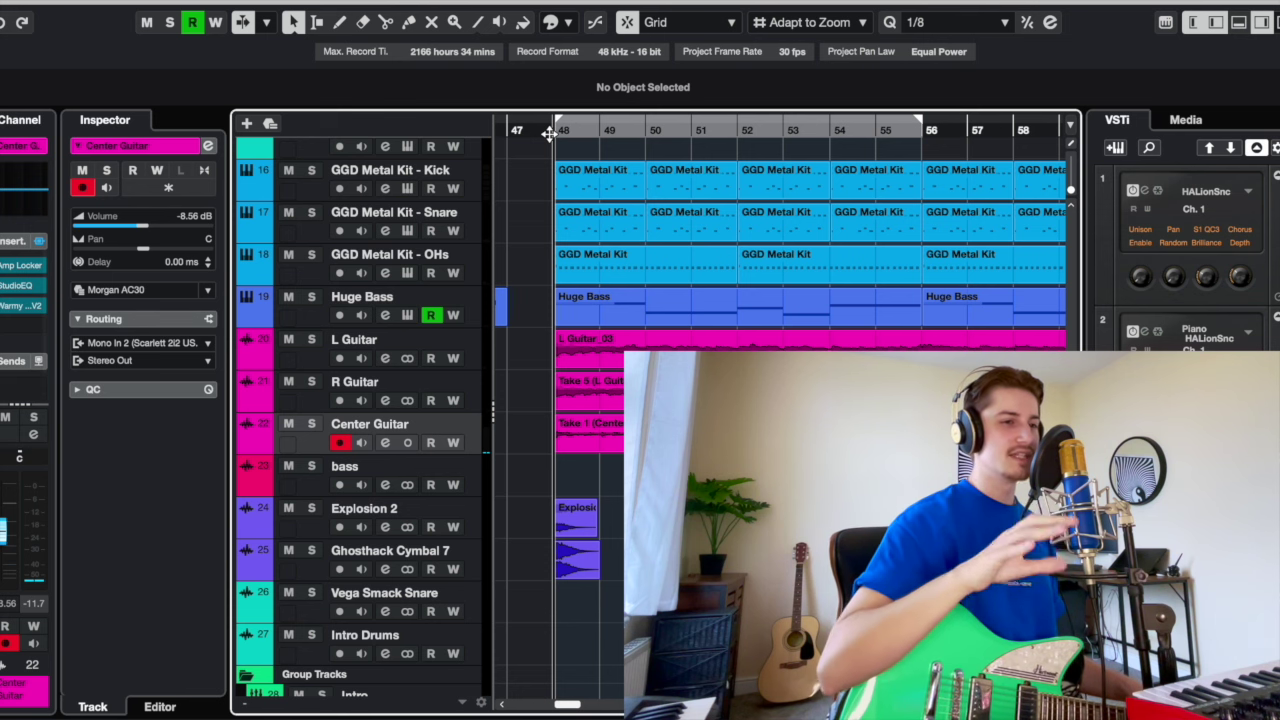
key("space")
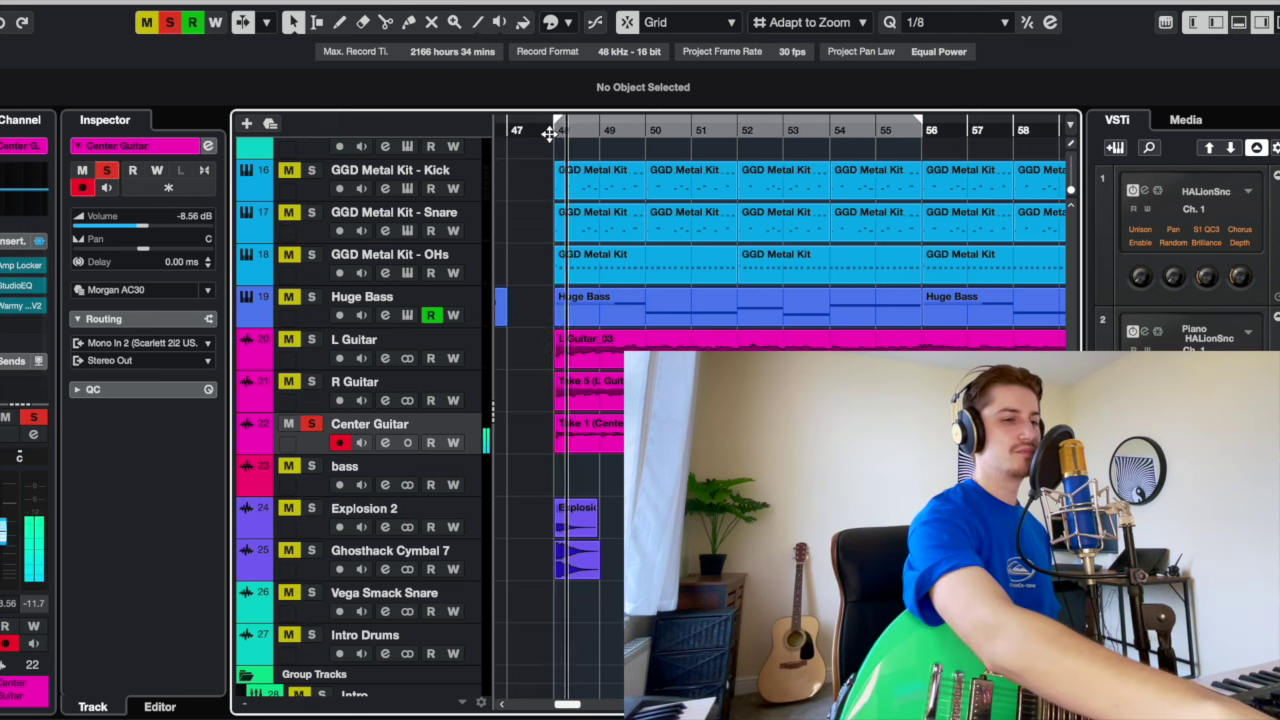
key("space")
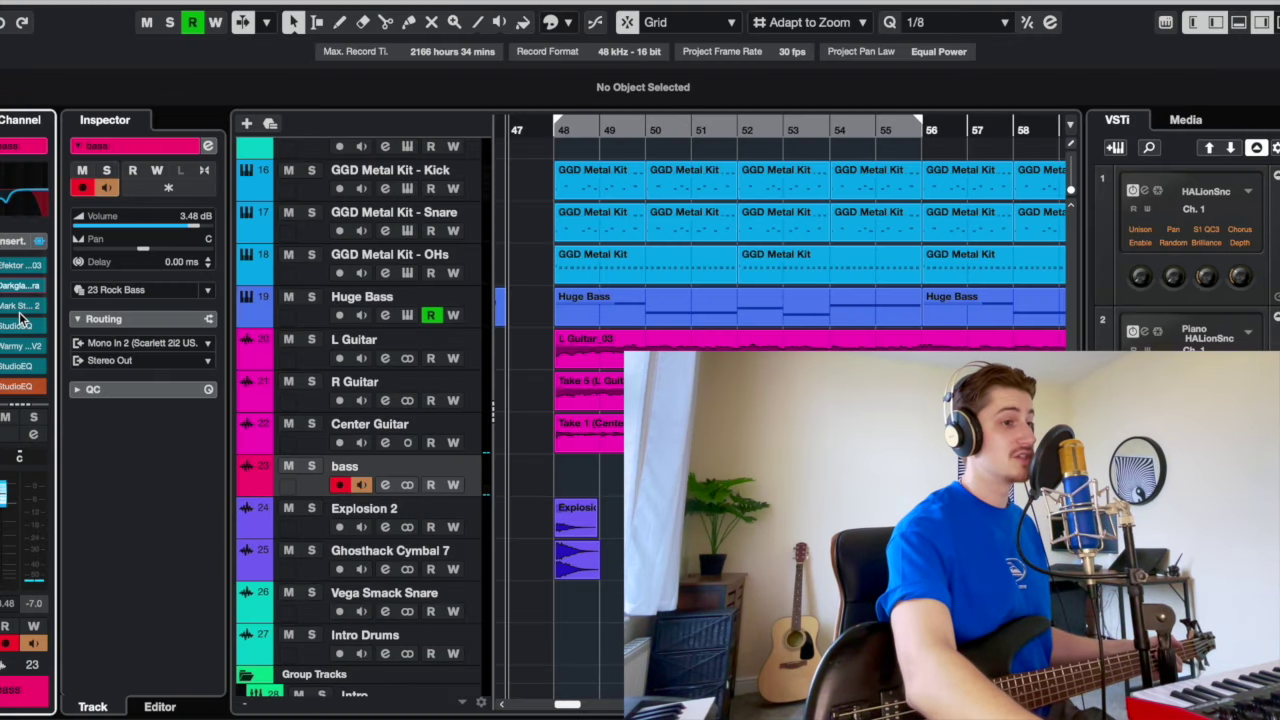
Step: Examine the Mark Studio 2 amp and the remaining insert chain on the bass track, and toggle the track's solo
left_click(16, 308)
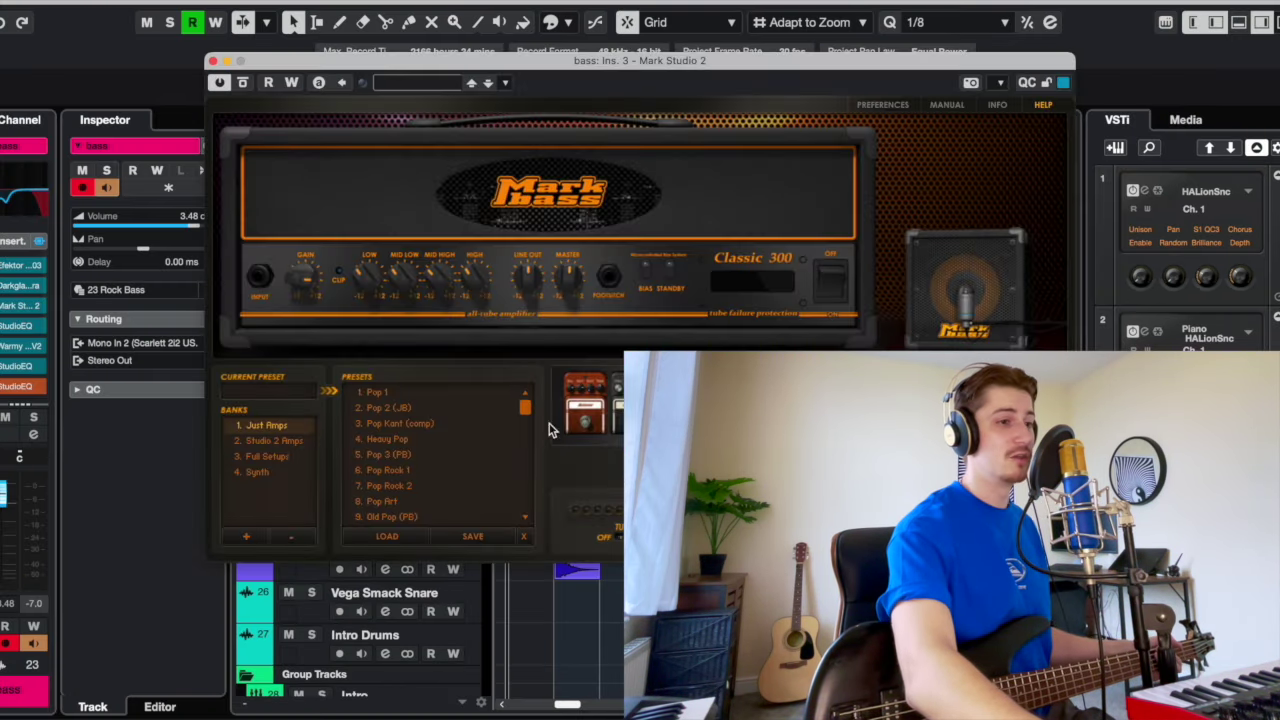
left_click(212, 62)
scroll(14, 345, "down", 1)
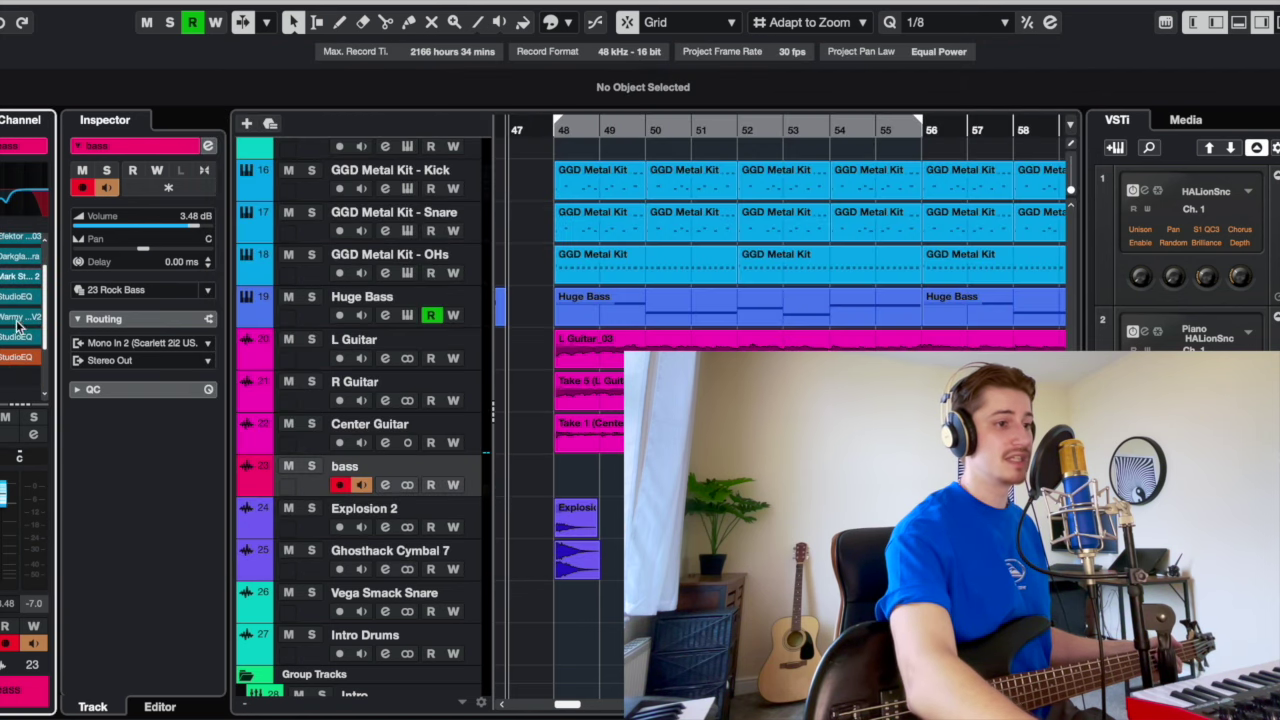
scroll(14, 366, "up", 1)
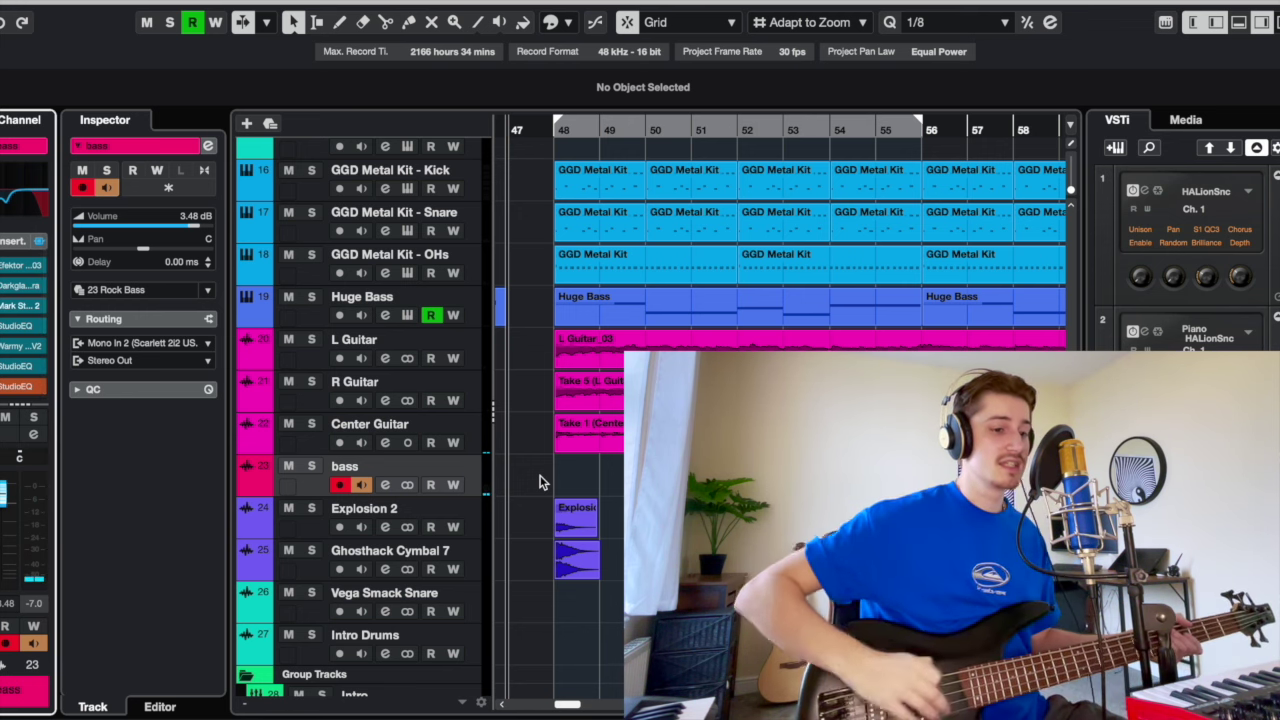
key("s")
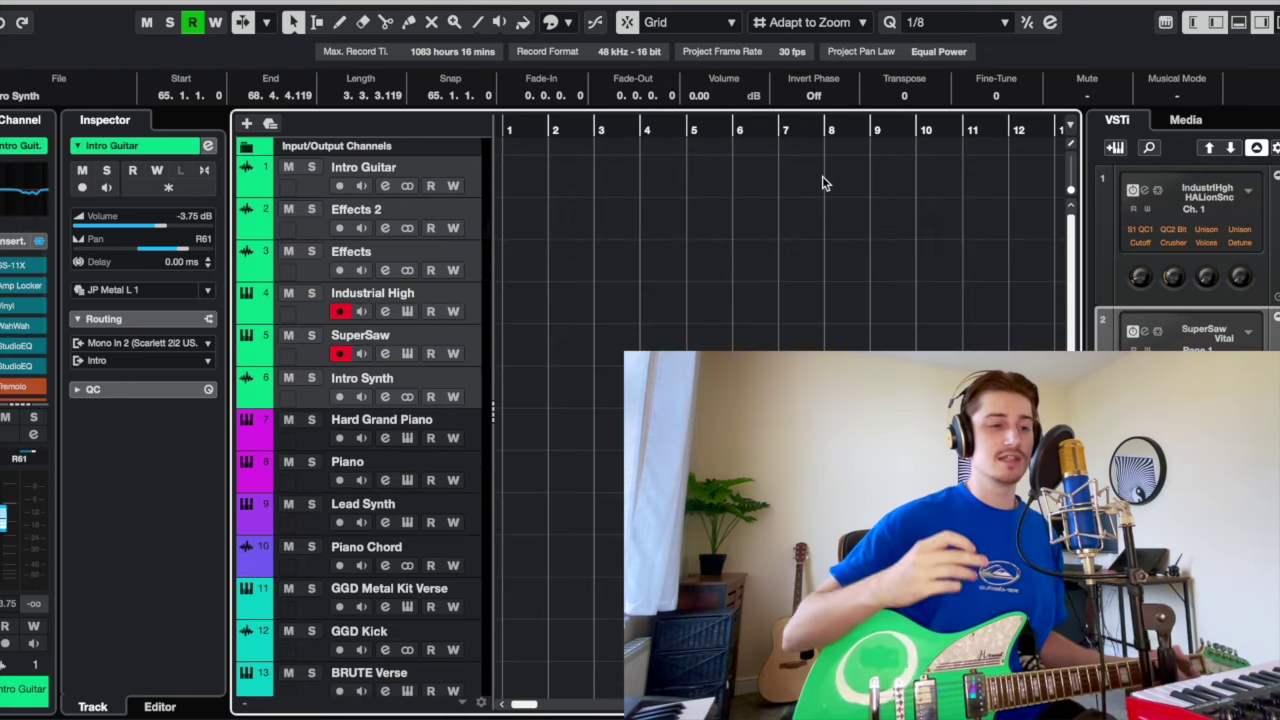
Step: Arm the Intro Guitar track for recording with monitoring and place the playback position near bar 2
left_click(341, 186)
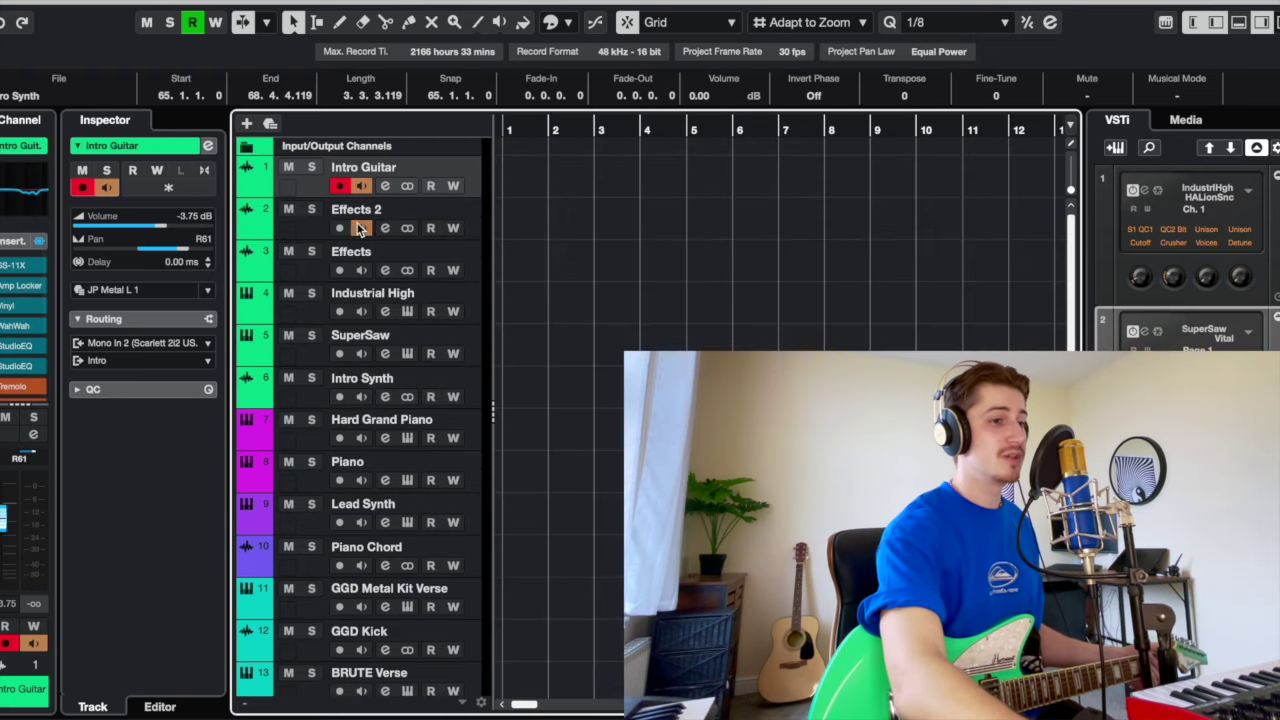
left_click(536, 128)
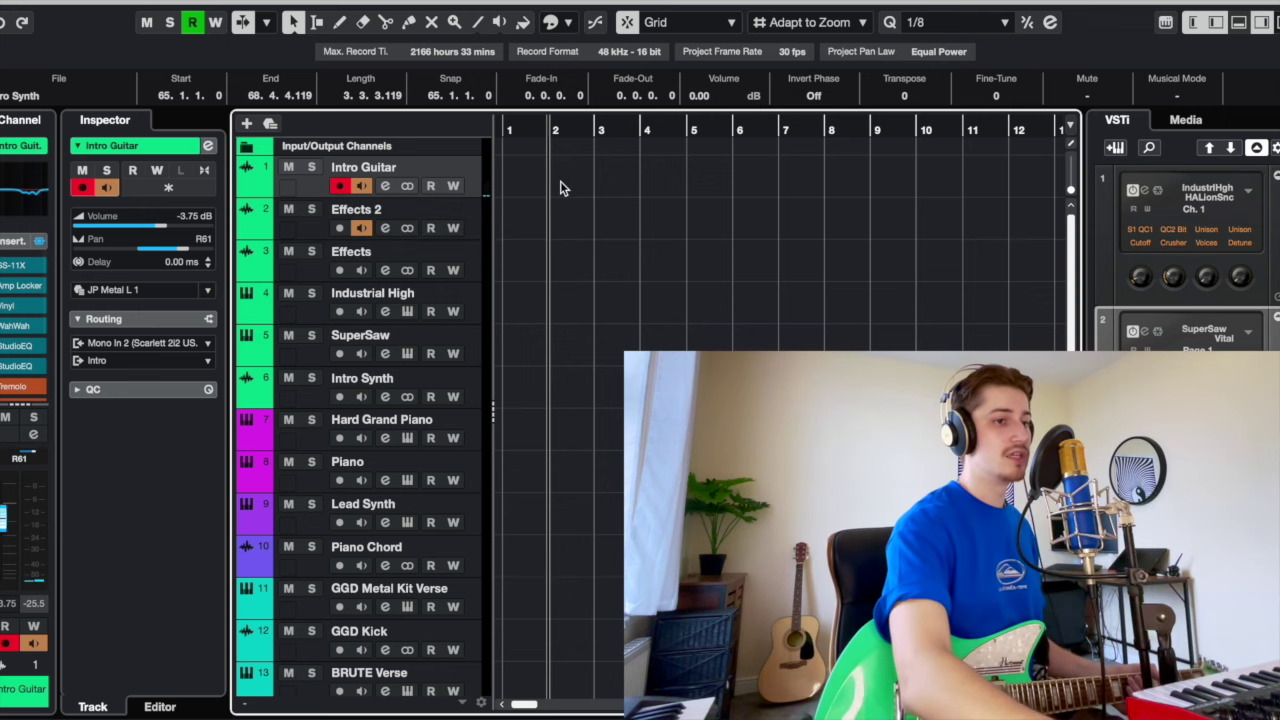
Step: Record the intro guitar part on the armed Intro Guitar track from near bar 2
key("KP_Multiply")
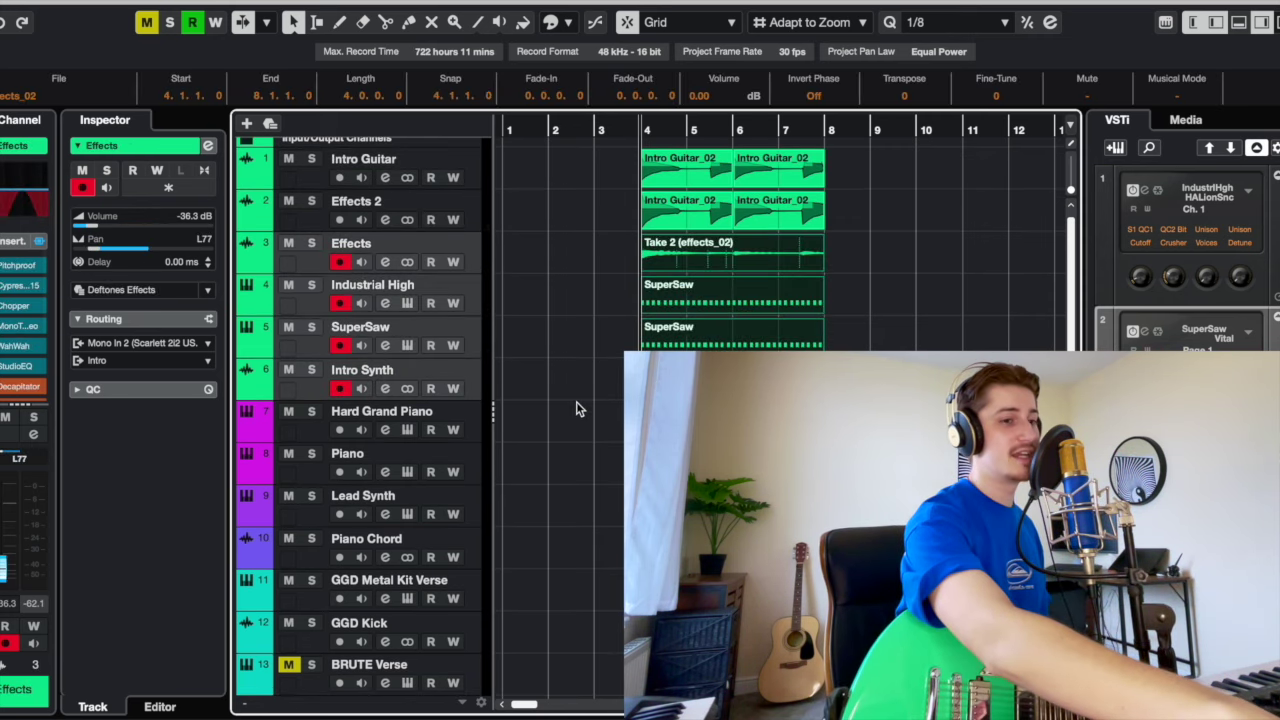
Step: Play the Effects, Industrial High, SuperSaw and Intro Synth tracks soloed from bar 4, and clear their solo
key("s")
key("space")
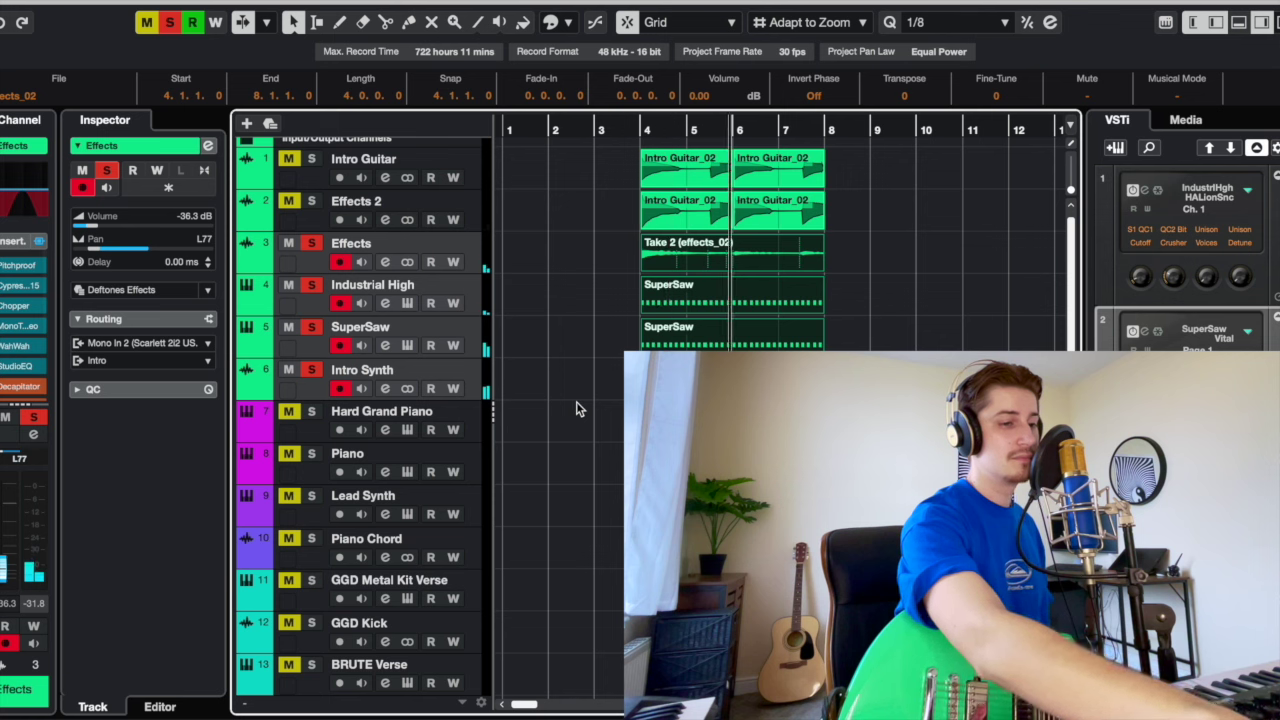
key("s")
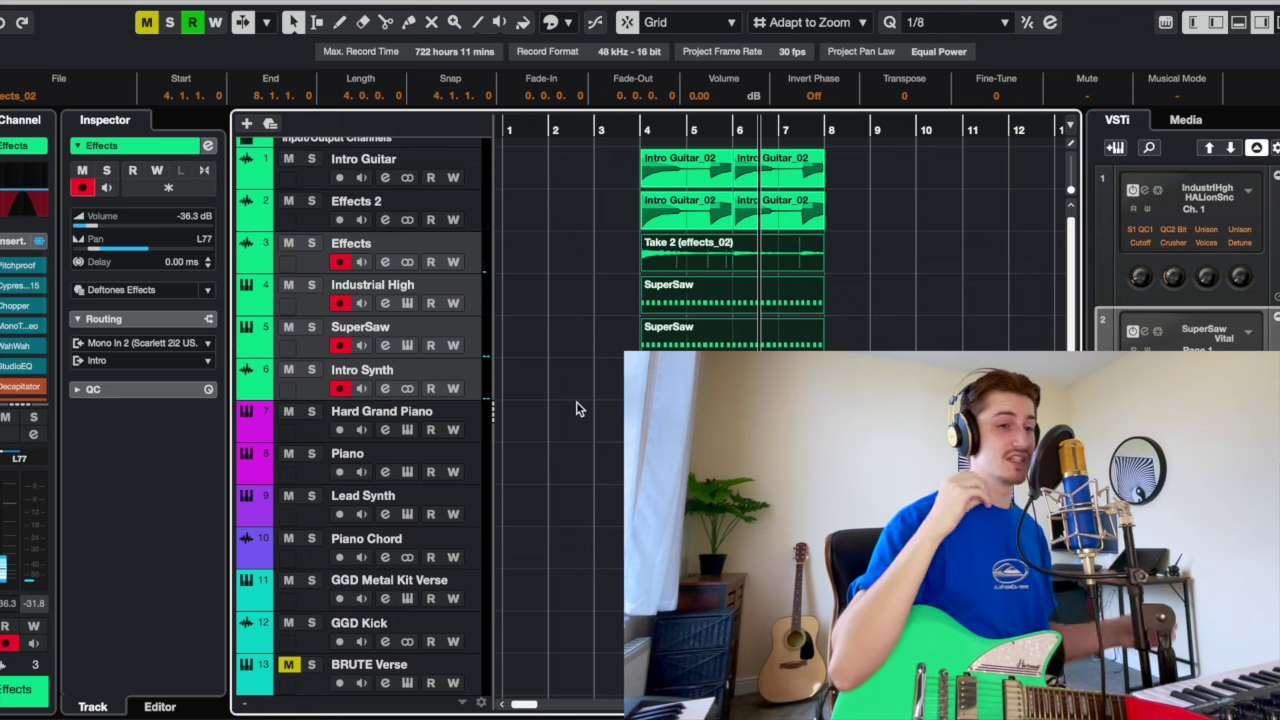
Step: Return the playback position to bar 4 and select the Effects 2 track
left_click(638, 130)
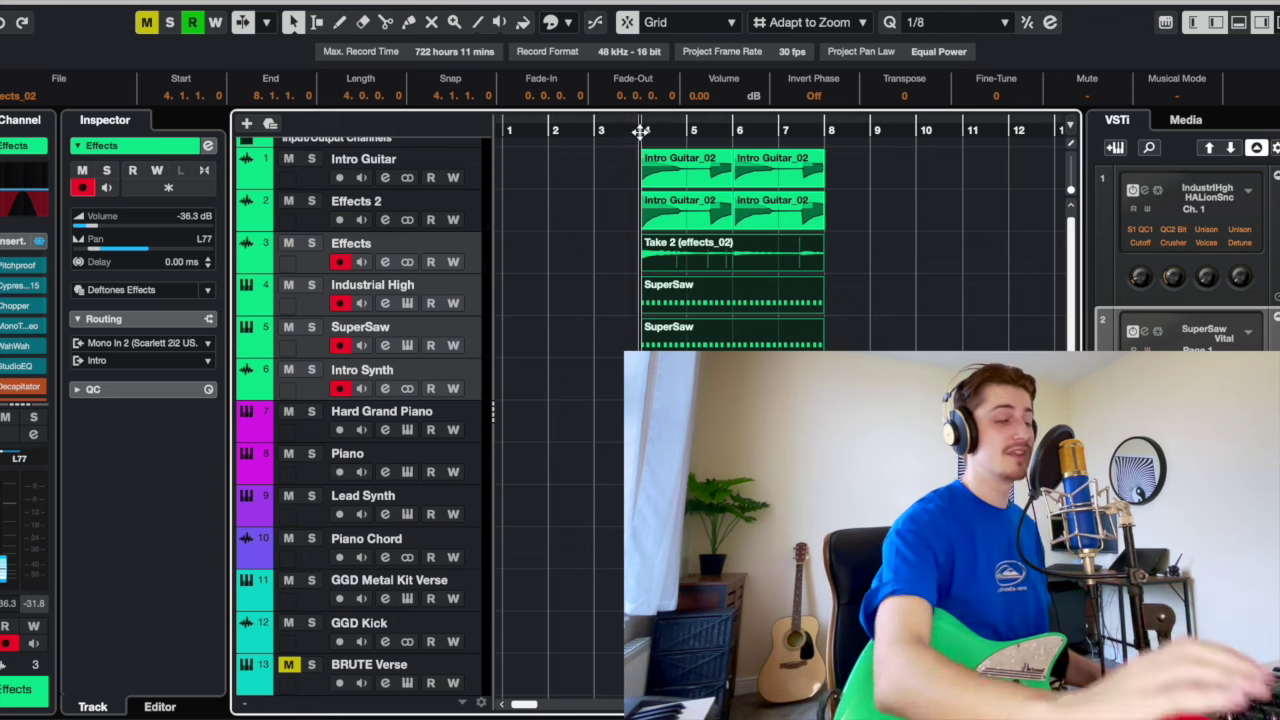
key("Up")
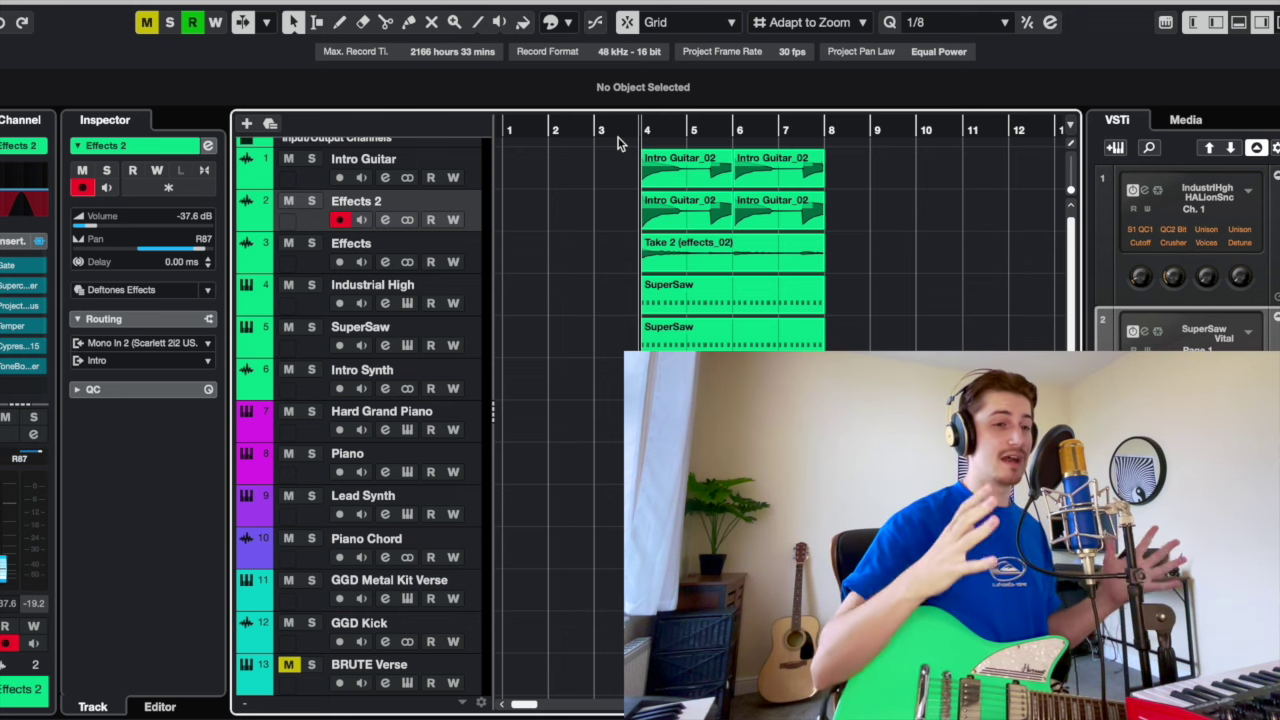
Step: Play the arrangement around bar 48 and move playback back to about bar 46
key("space")
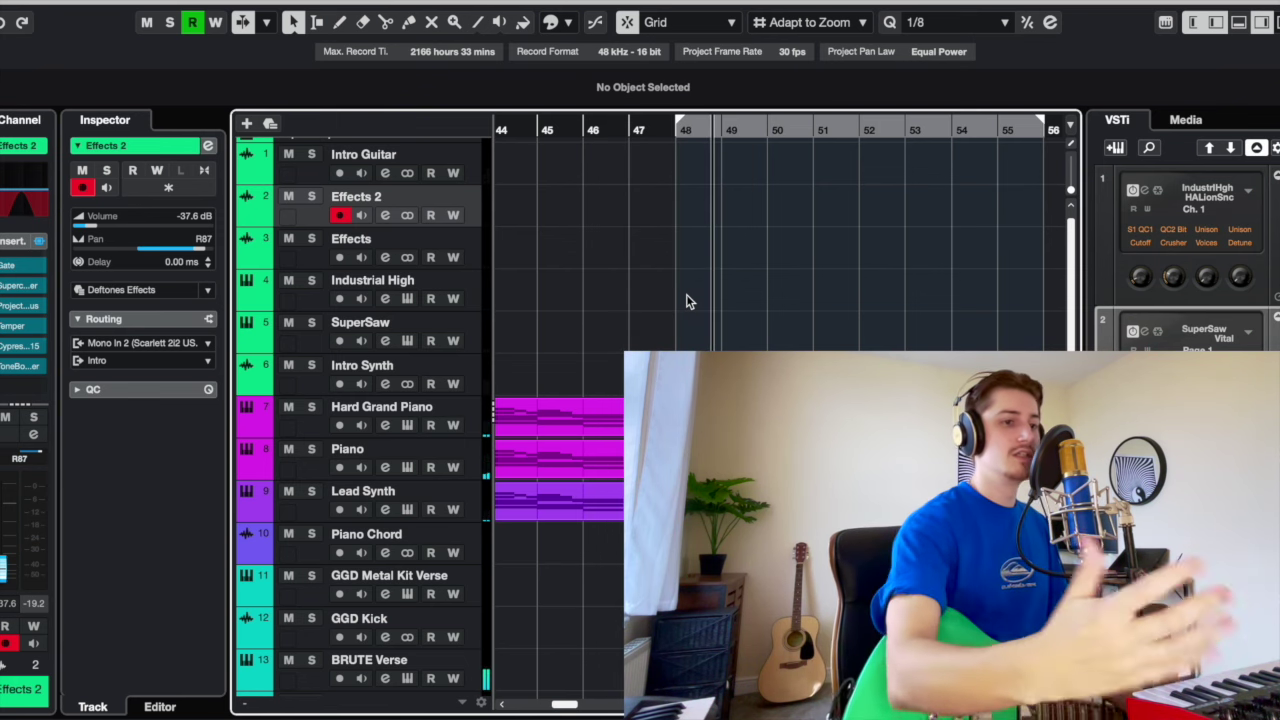
left_click(586, 131)
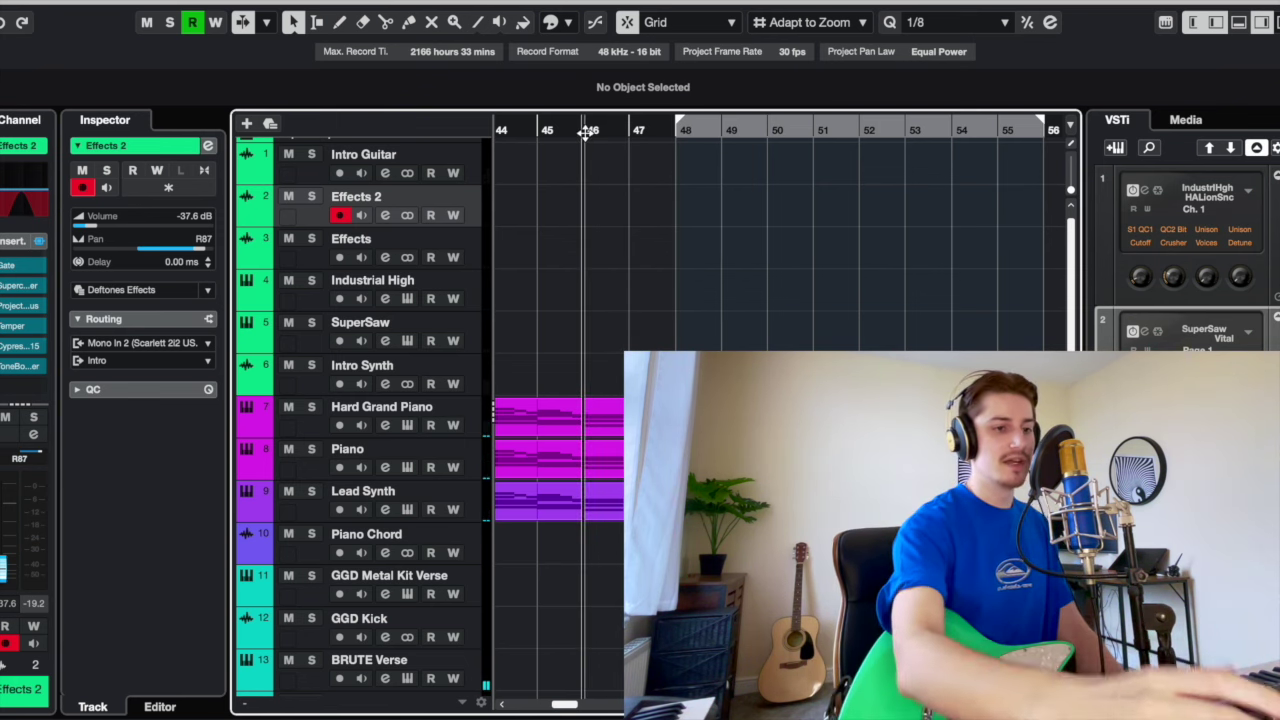